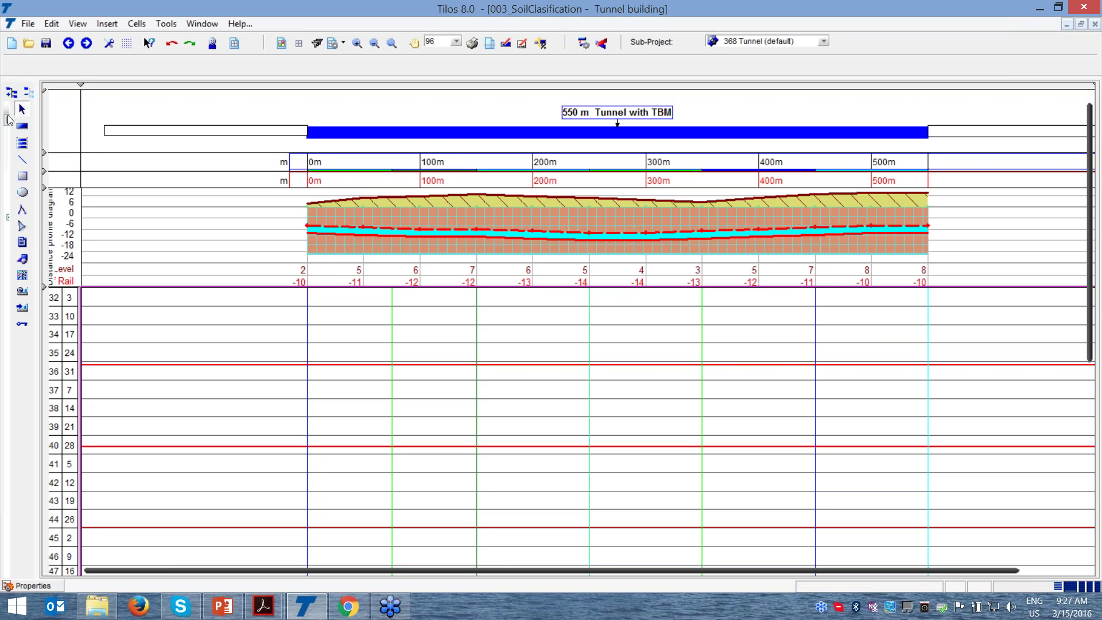
Step: Draw a tunnel task from the TBM template, spanning 0 to 550 m and starting on 8/10/2009
click(18, 124)
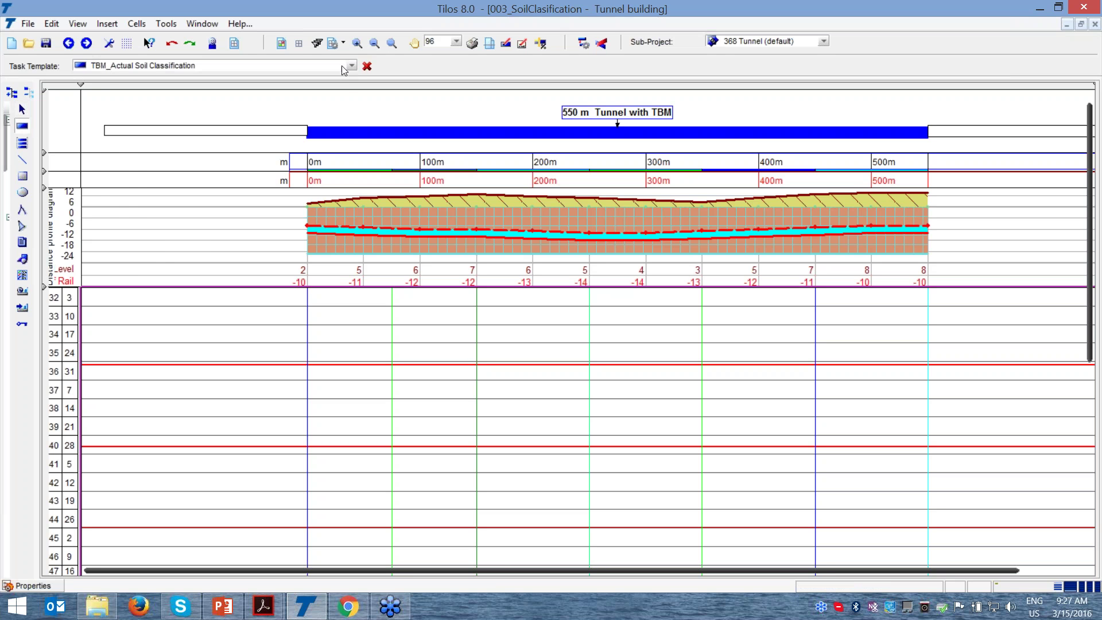
click(346, 65)
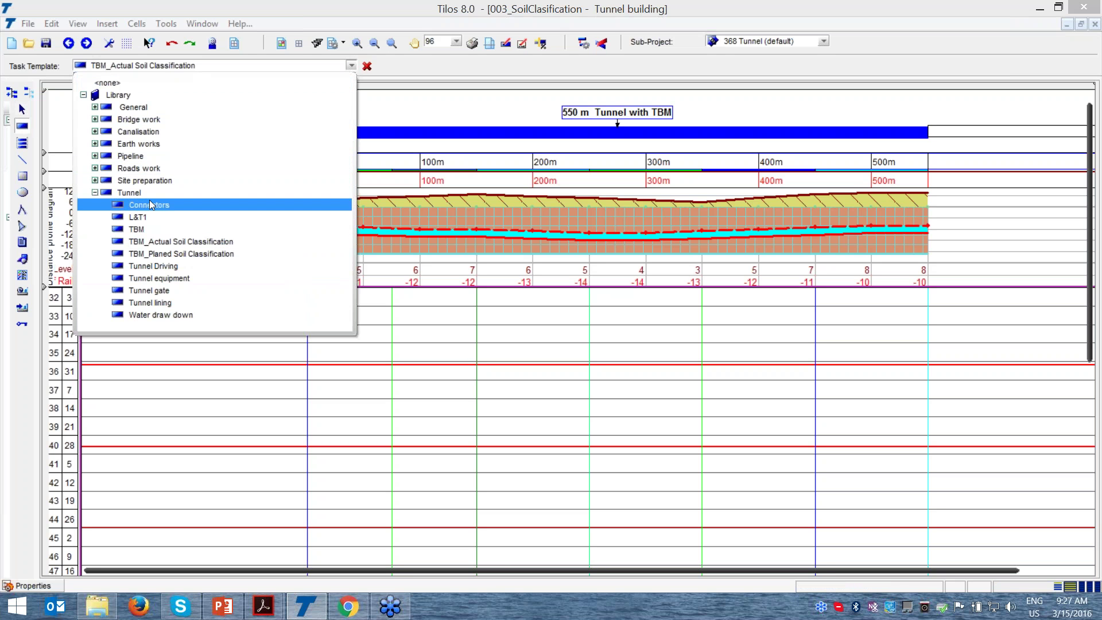
click(140, 229)
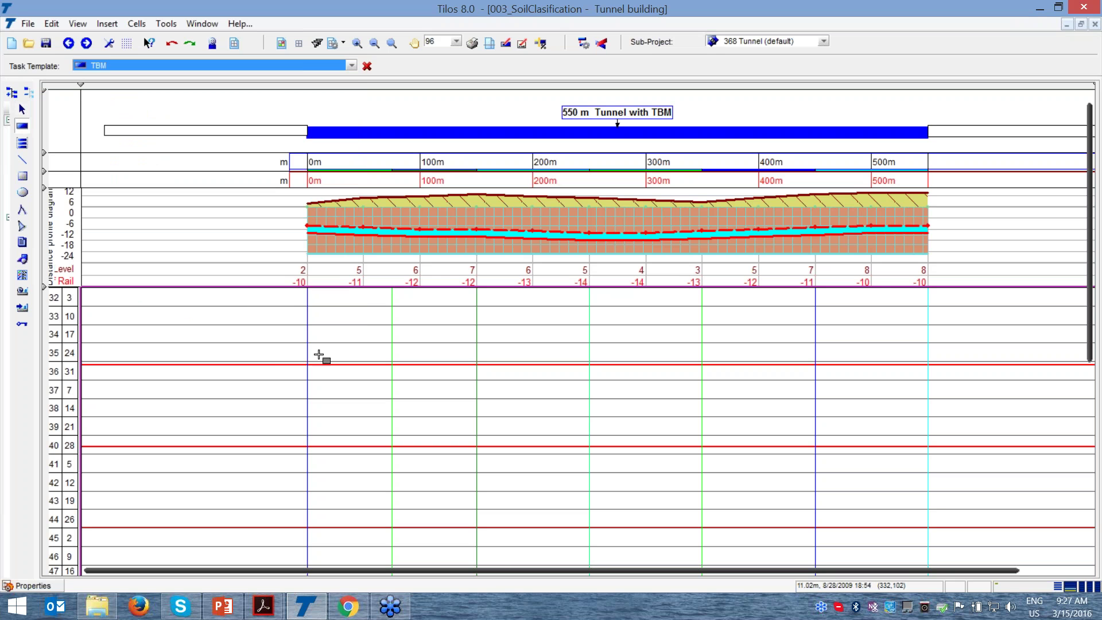
click(310, 307)
mouse_move(310, 307)
mouse_down()
mouse_move(609, 443)
mouse_move(929, 505)
mouse_move(975, 458)
mouse_up()
click(327, 317)
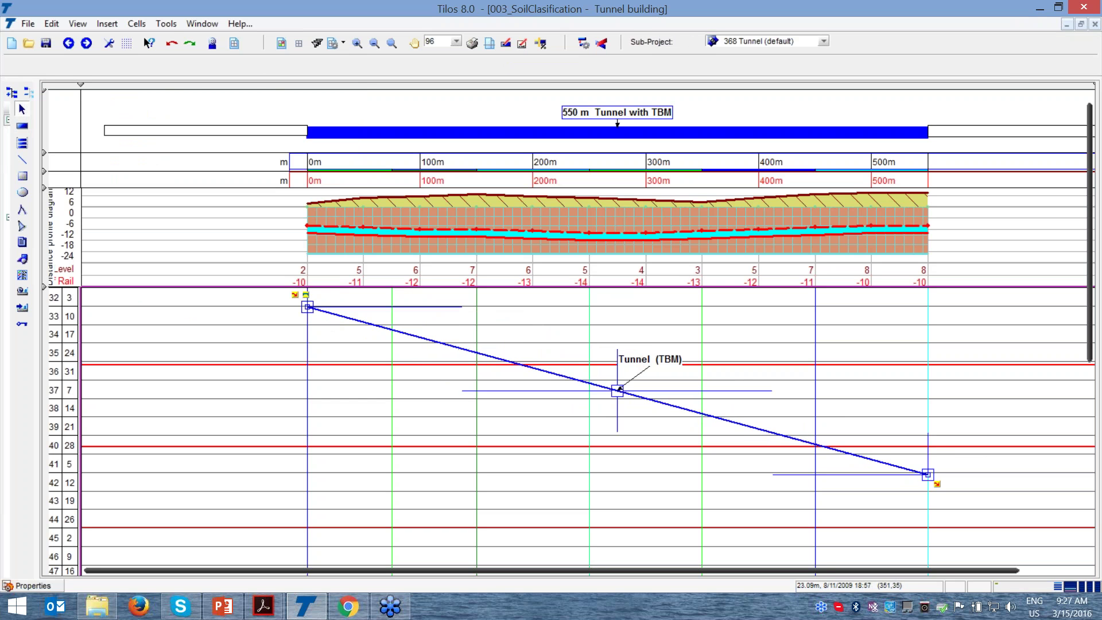
Step: Check the start date, finish date and duration of the TBM task, and deselect it
click(216, 71)
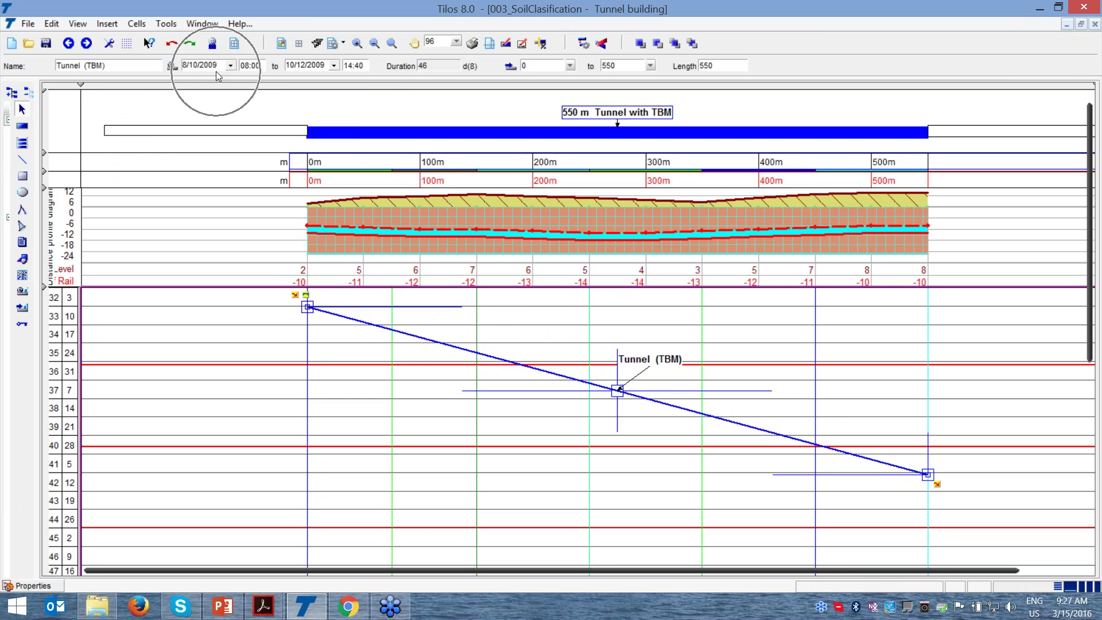
click(308, 69)
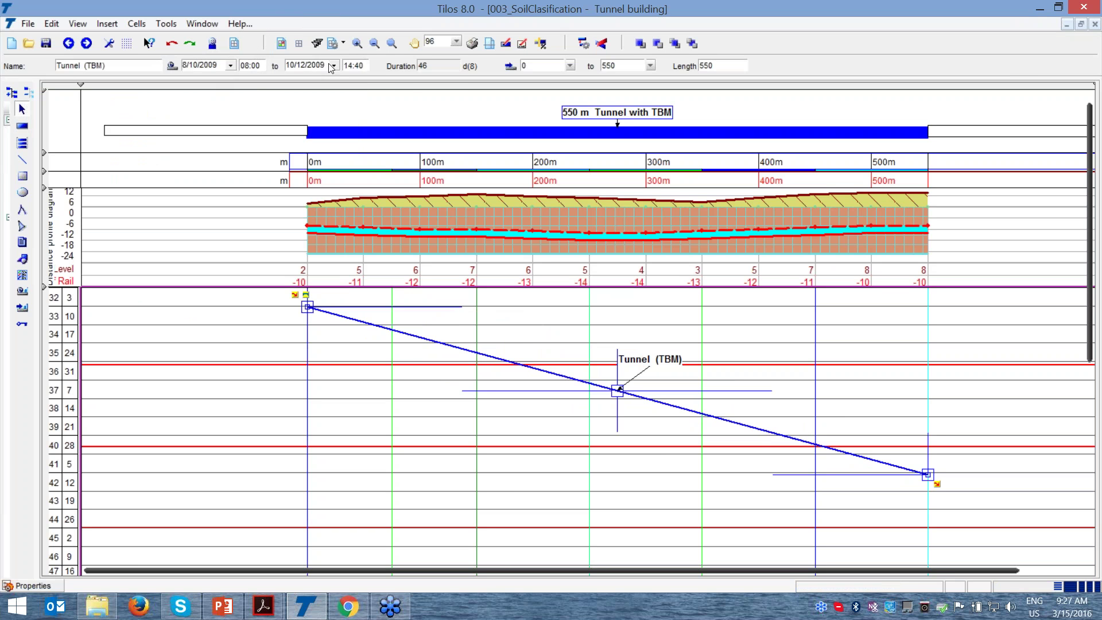
click(438, 67)
click(376, 388)
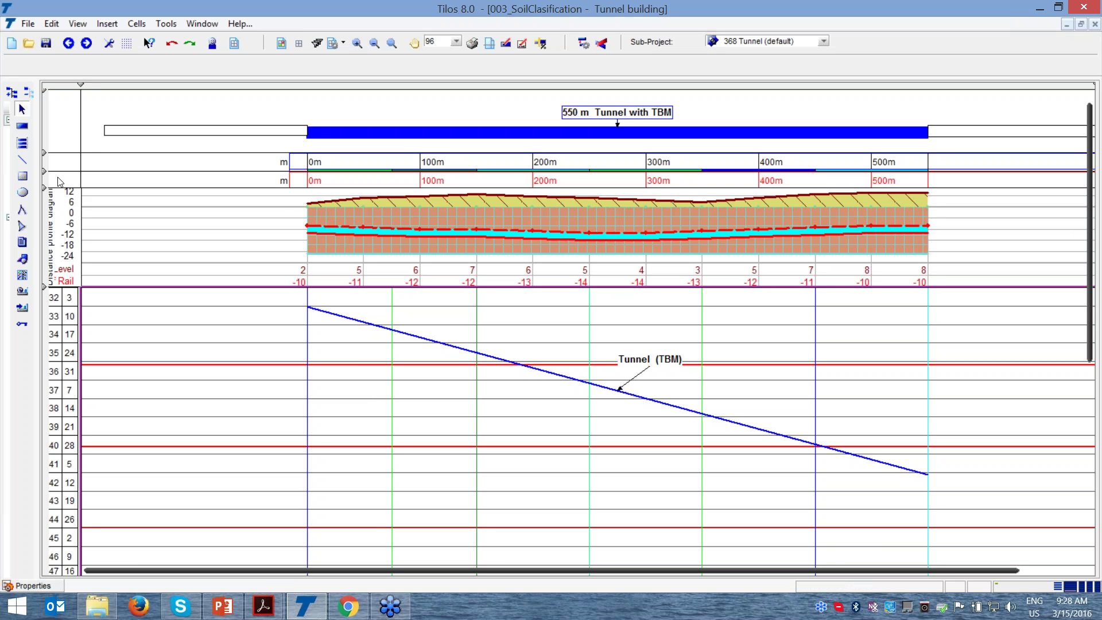
Step: Expand the collapsed row beneath the upper distance scale to reveal the planned soil classification and section distances
drag(46, 171, 46, 202)
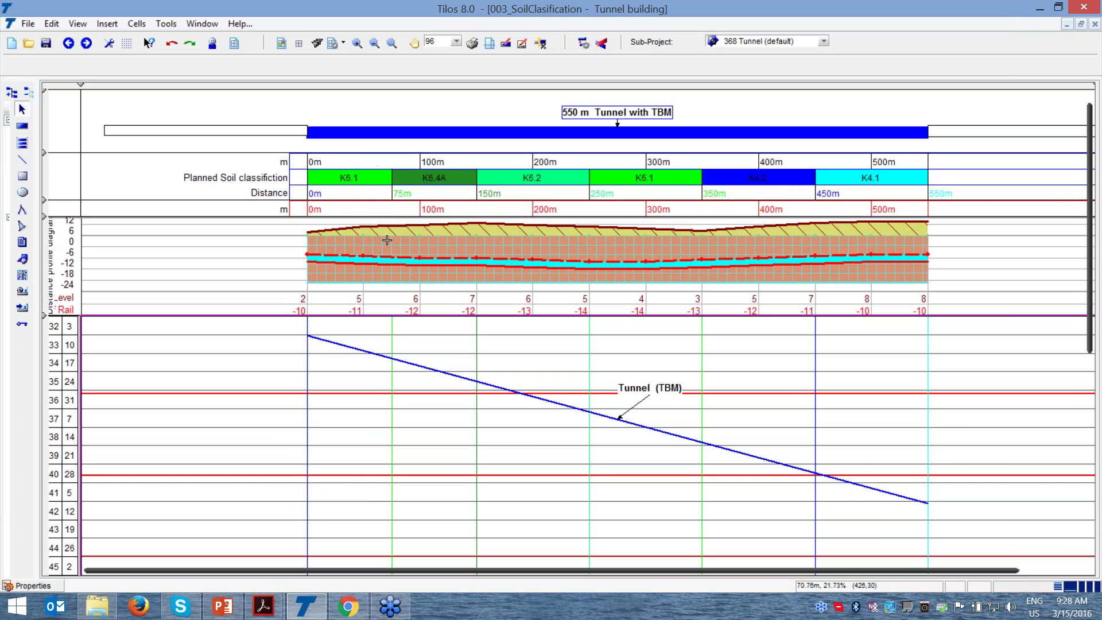
click(346, 185)
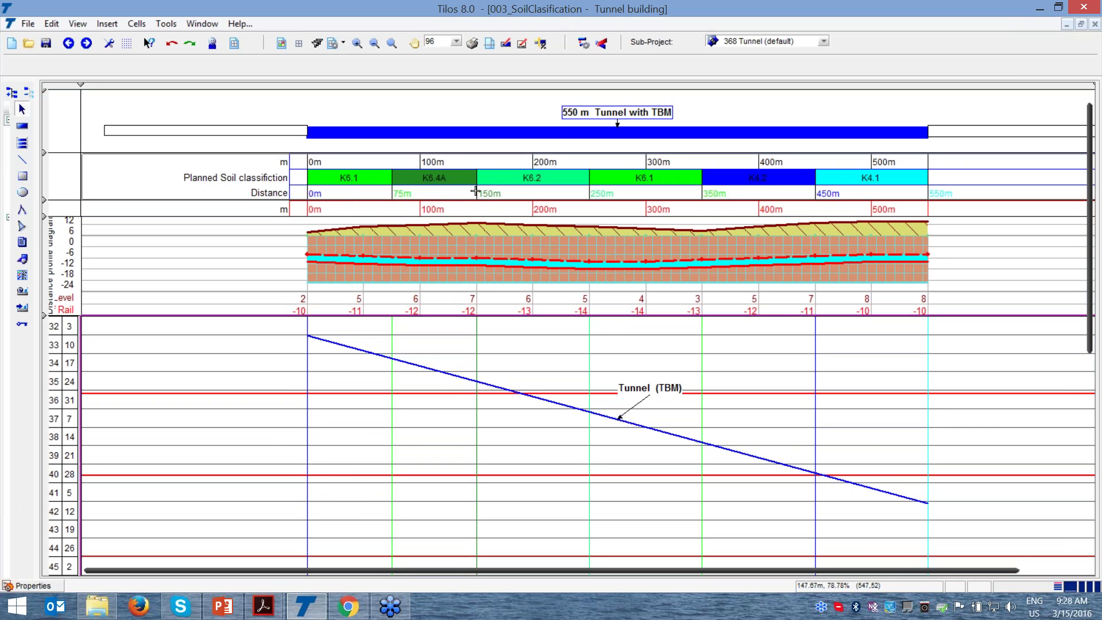
click(441, 183)
click(531, 181)
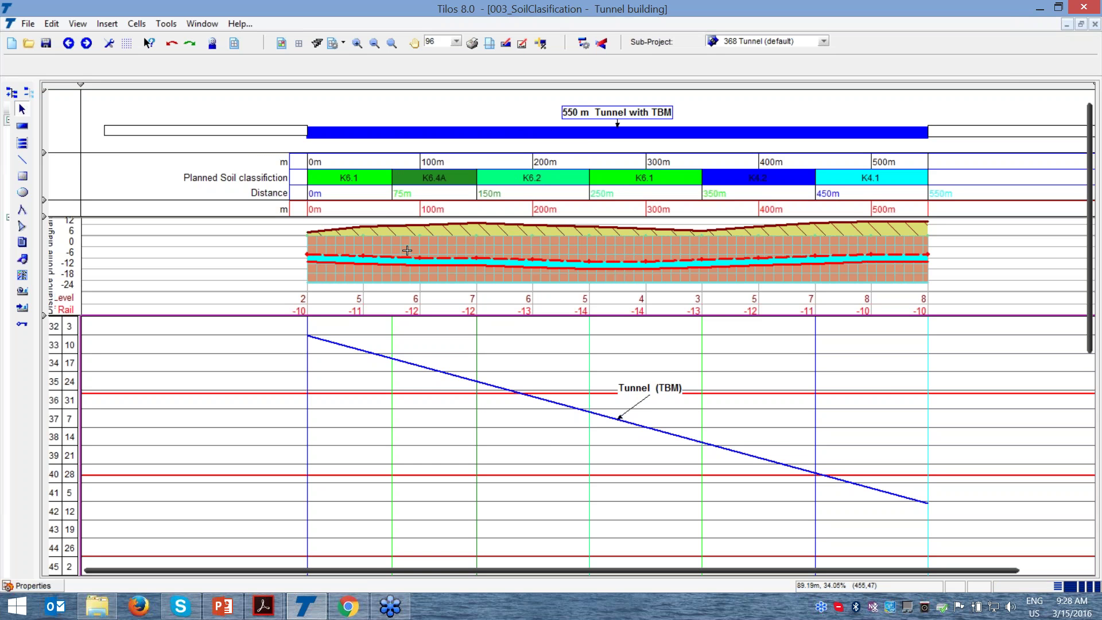
Step: Draw a tunnel driving task from the TBM_Planed Soil Classification template, spanning 0 to 550 m from 8/10/2009
click(21, 126)
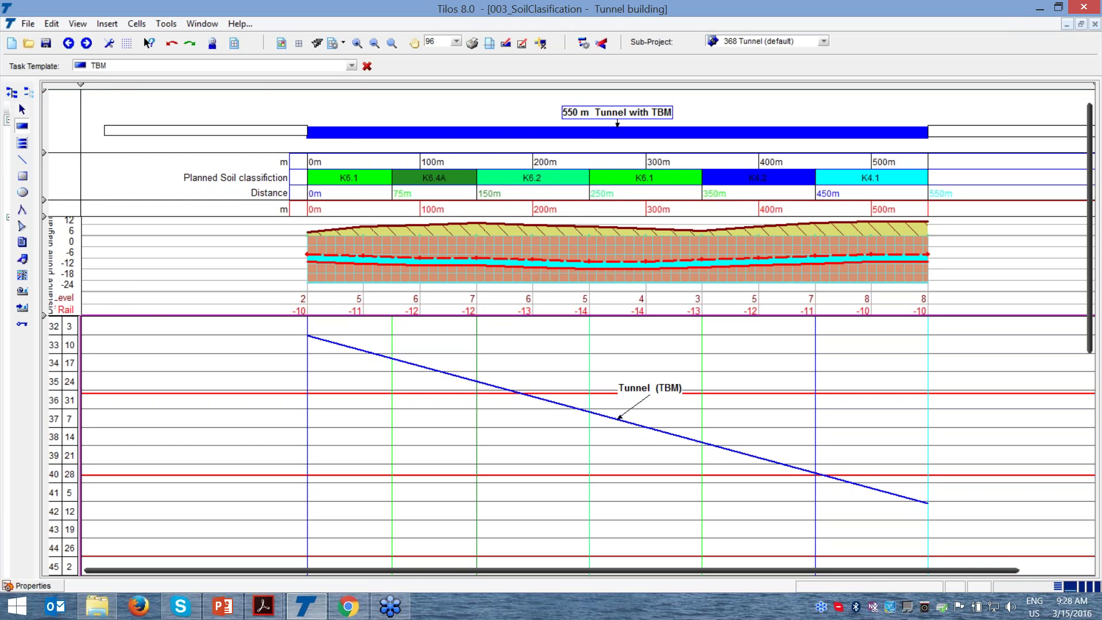
click(351, 66)
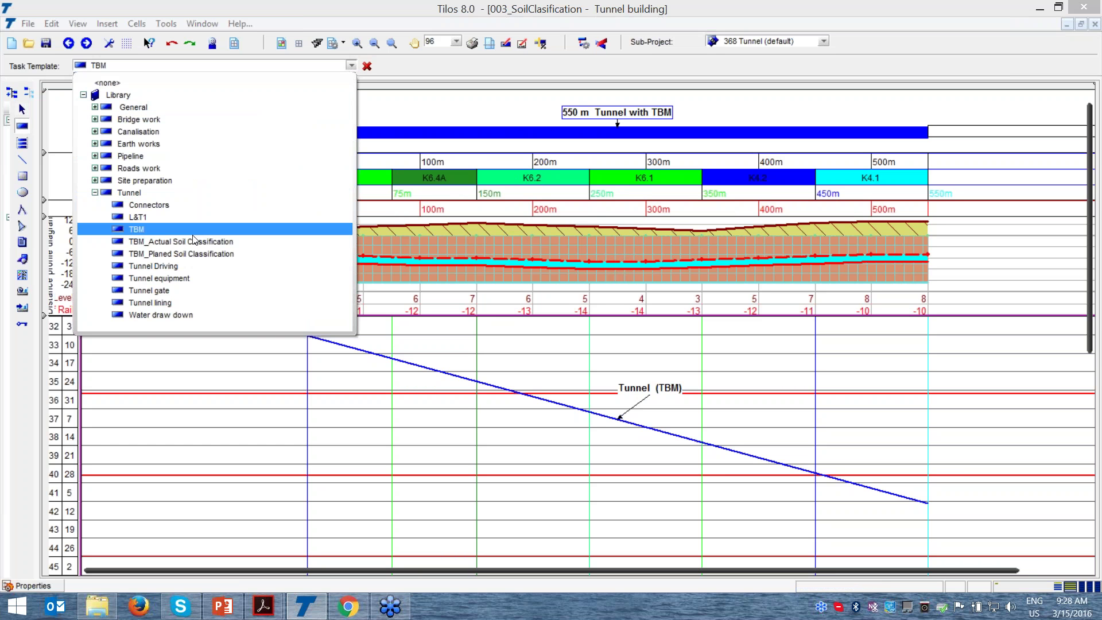
click(188, 252)
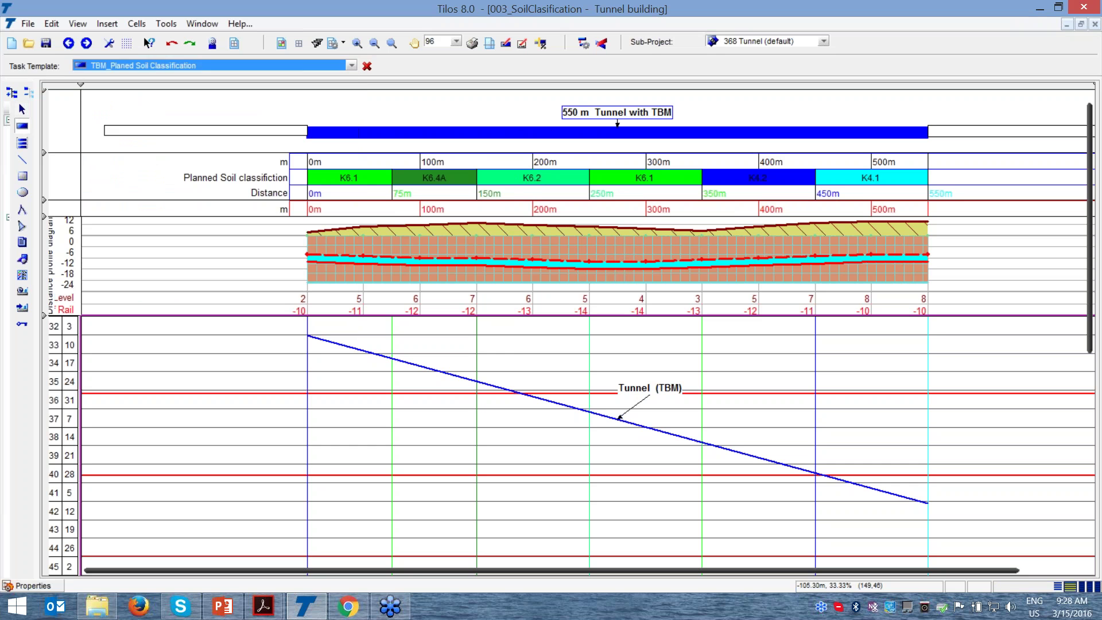
click(310, 335)
mouse_move(317, 334)
mouse_down()
mouse_move(452, 362)
mouse_move(508, 390)
mouse_move(928, 407)
mouse_up()
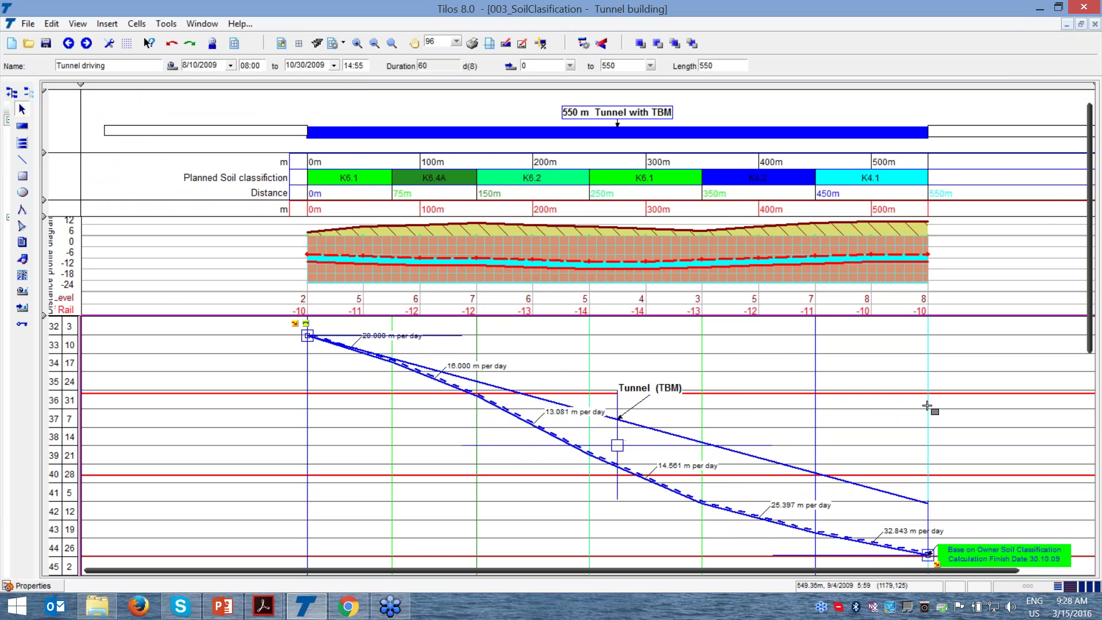
click(875, 472)
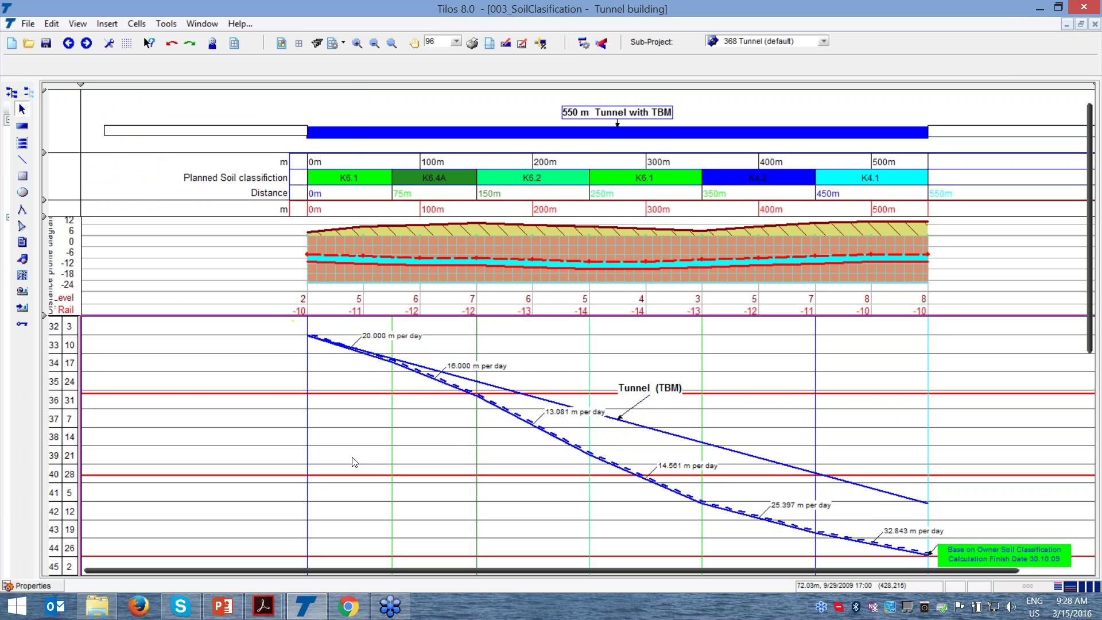
Step: Examine how the planned task's daily progress rates change at the soil section boundaries, and check its calculated finish date
click(390, 190)
click(393, 364)
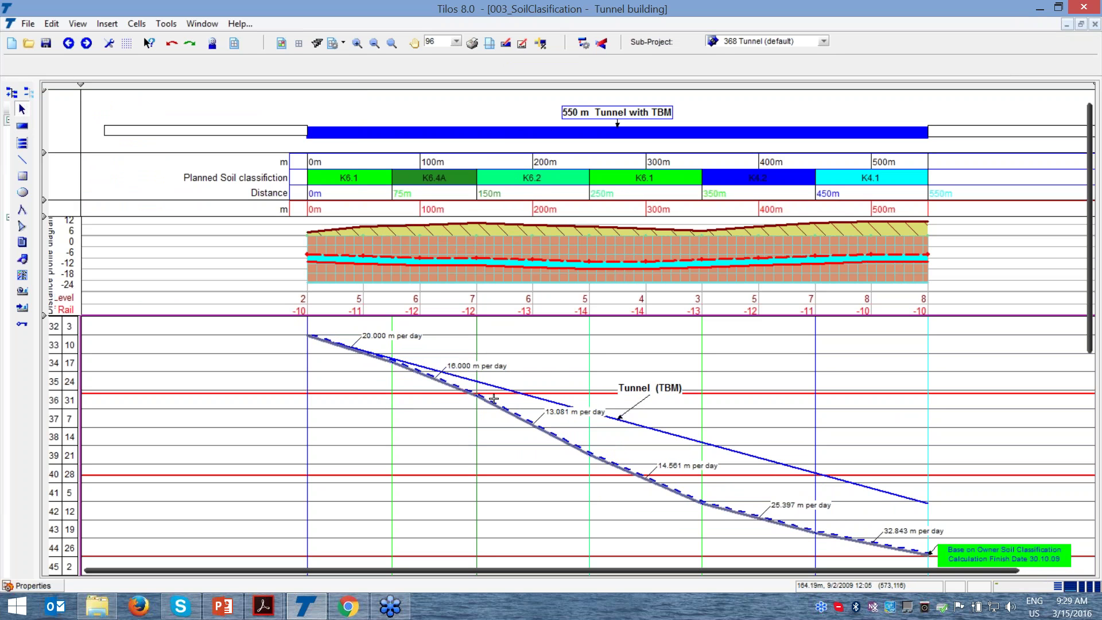
click(556, 414)
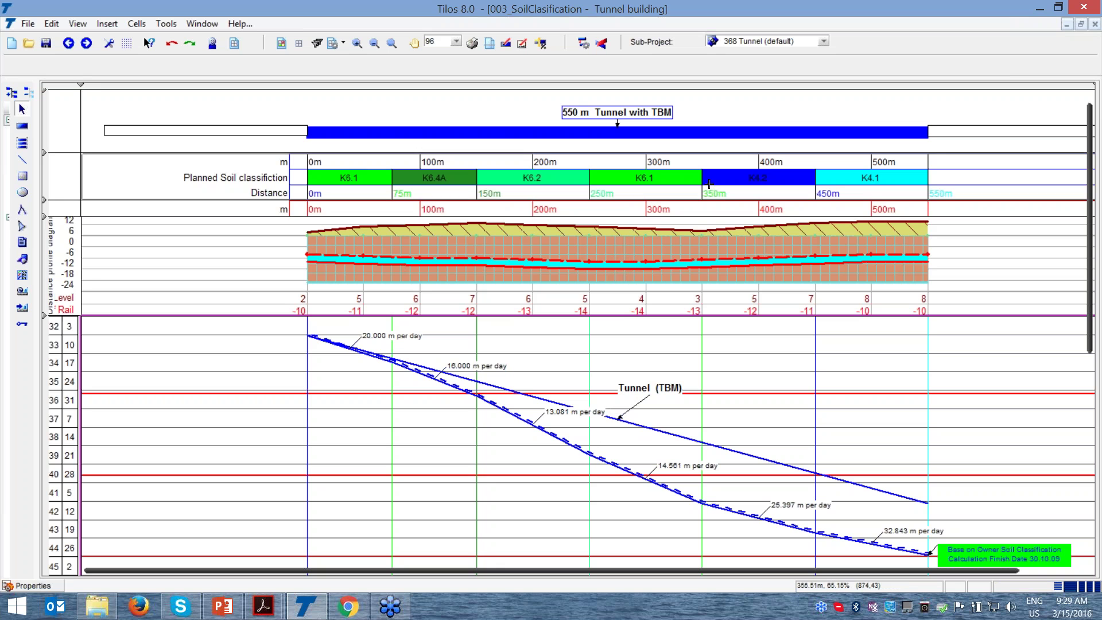
click(666, 468)
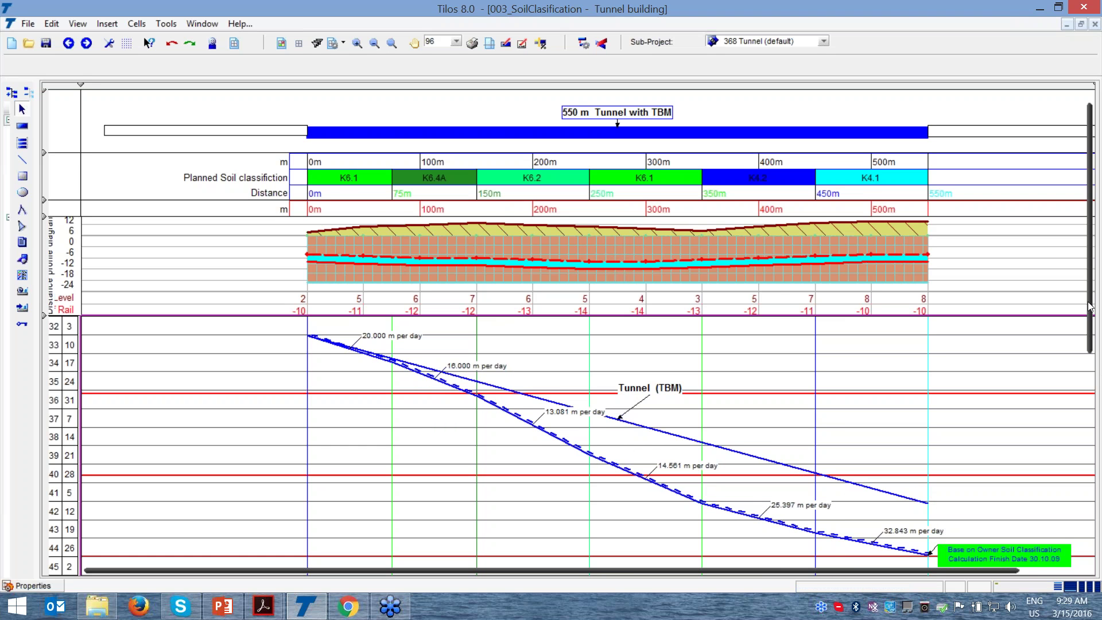
scroll(1090, 310, down, 1)
scroll(1090, 310, down, 1)
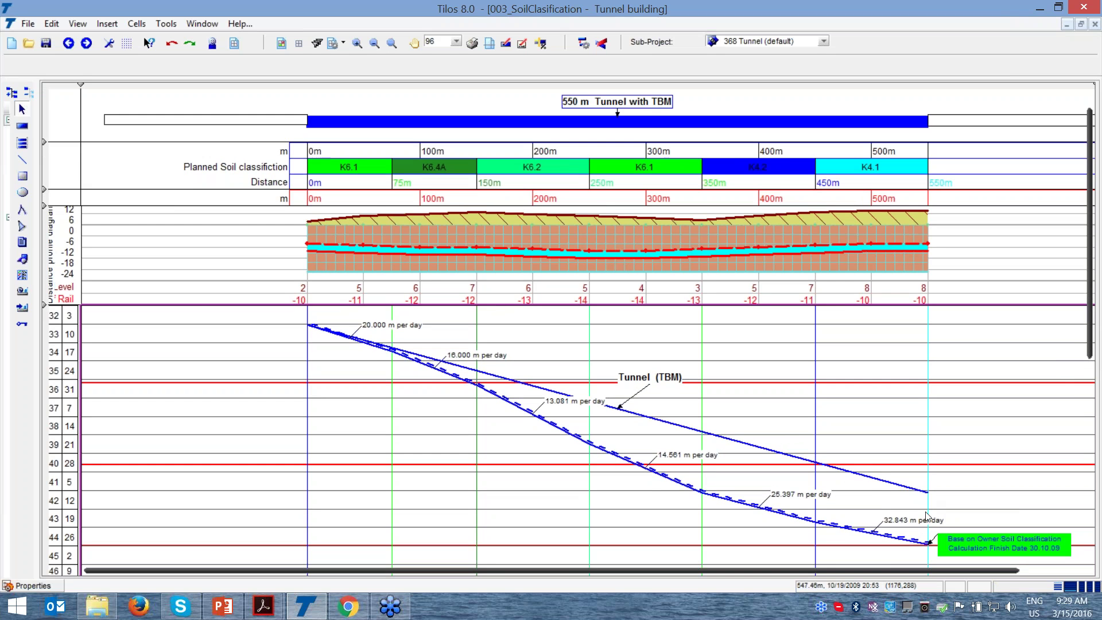
click(928, 541)
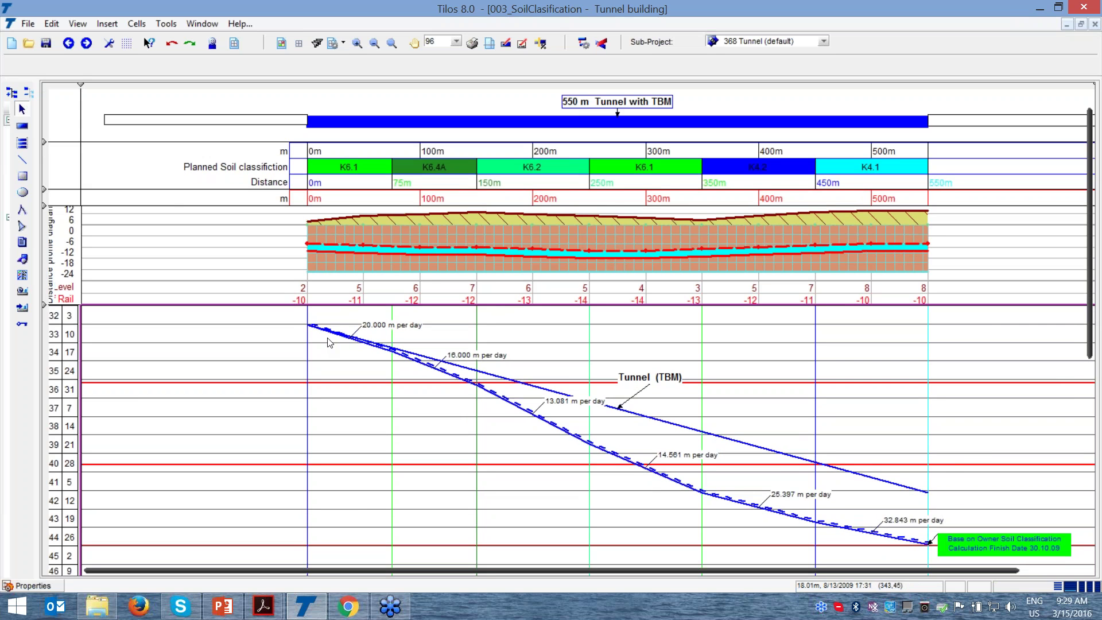
click(393, 170)
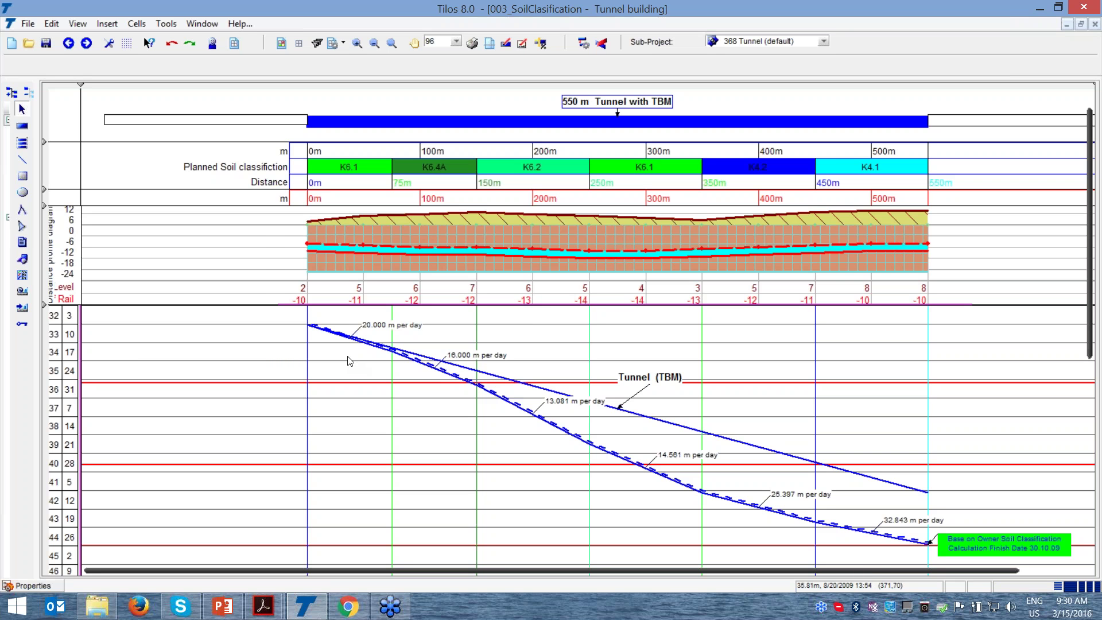
Step: Draw a tunnel driving task from the TBM_Actual Soil Classification template, spanning 0 to 550 m from 8/10/2009
click(22, 126)
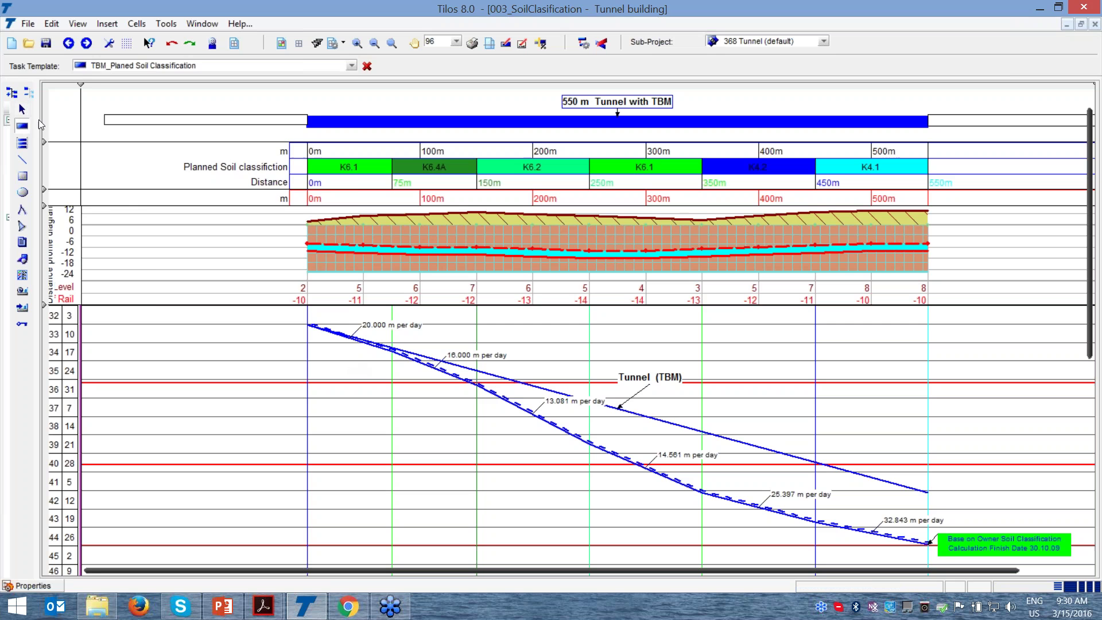
click(348, 67)
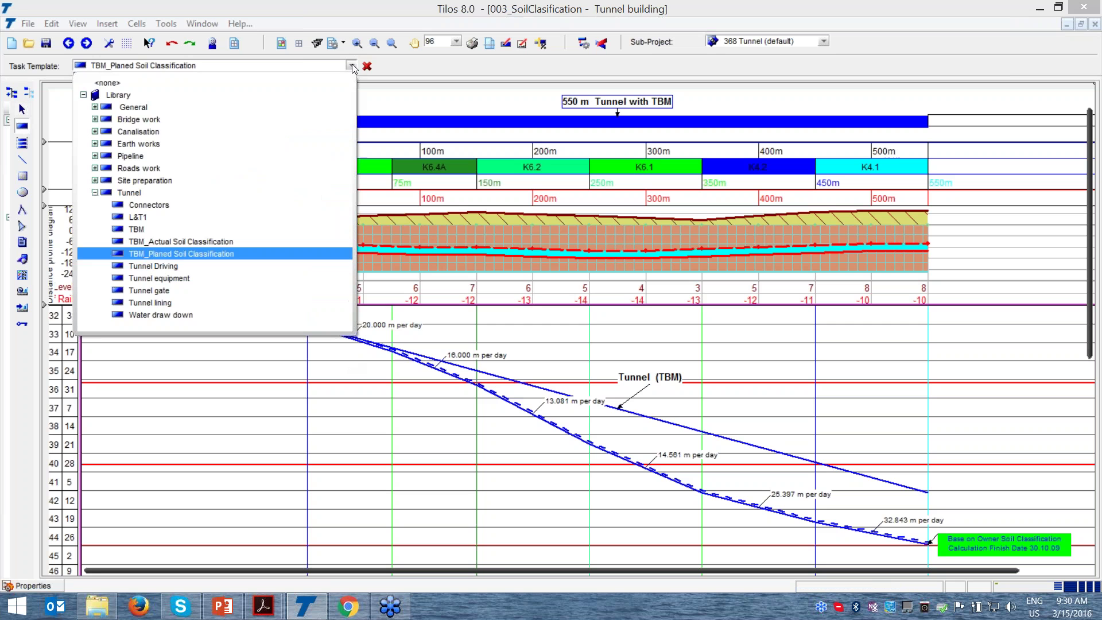
click(179, 241)
click(321, 328)
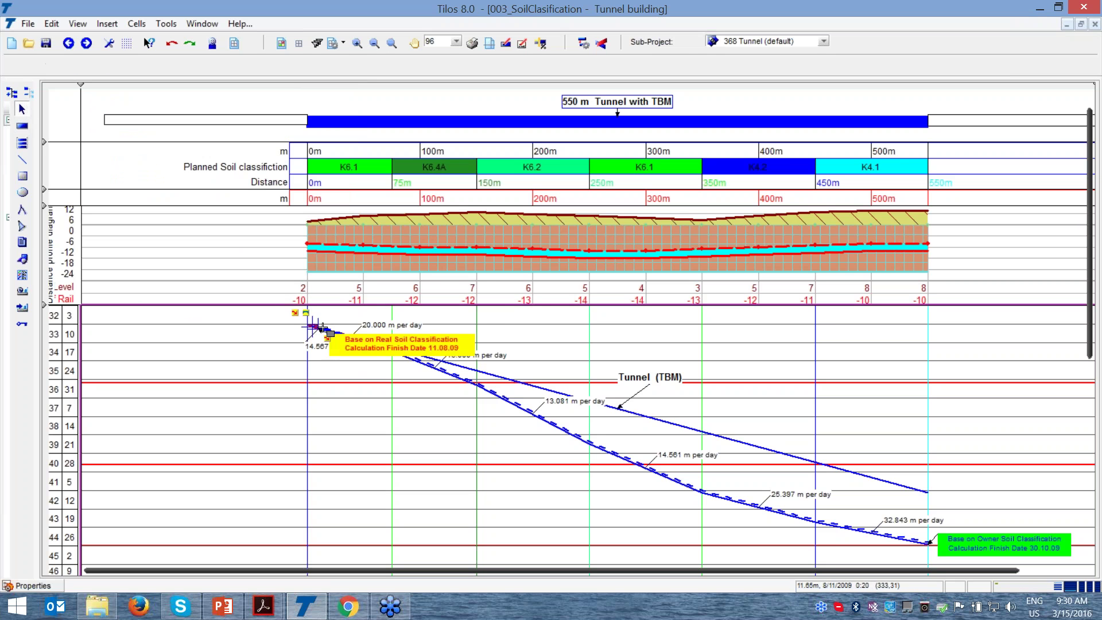
mouse_move(322, 328)
mouse_down()
mouse_move(482, 367)
mouse_move(928, 391)
mouse_up()
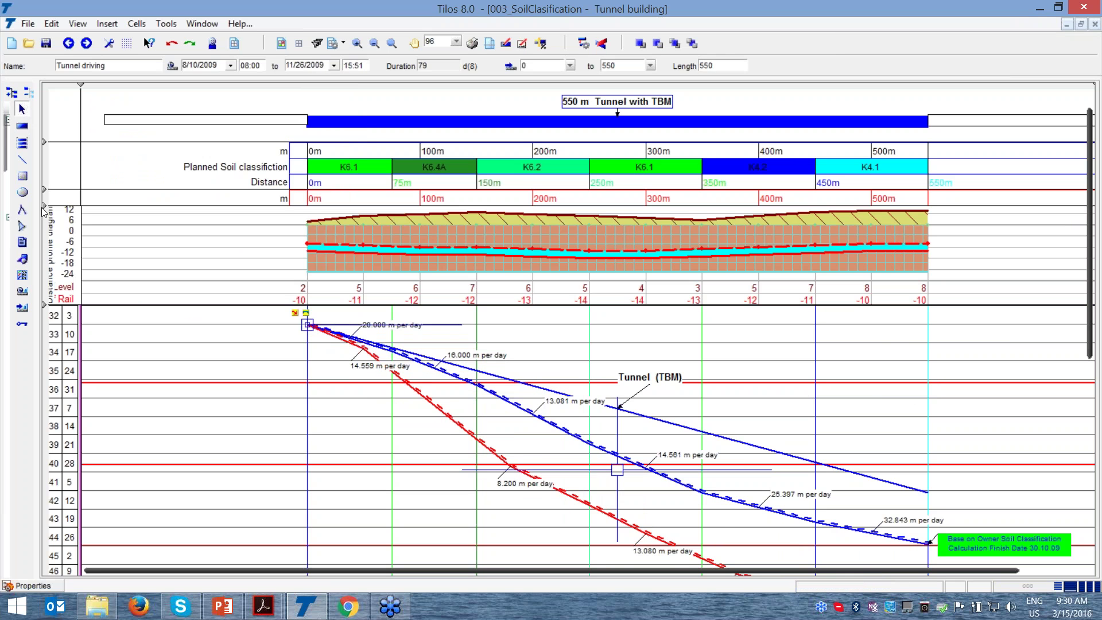
Step: Expand the collapsed row beneath the red distance scale to reveal the actual soil classification, and compare its first section with the planned one
drag(43, 209, 49, 241)
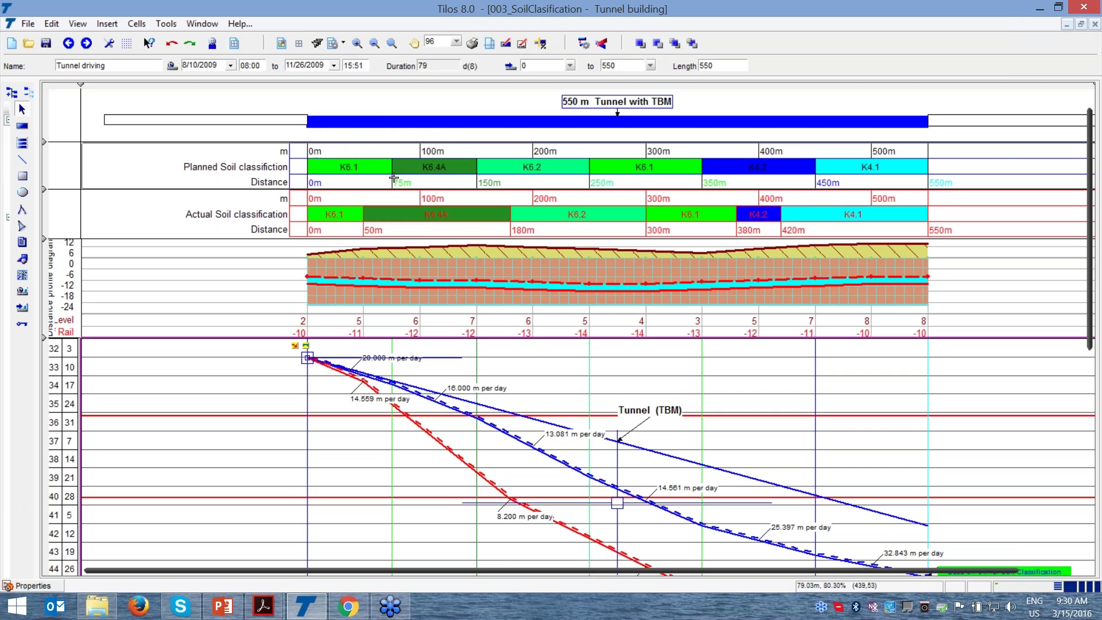
click(351, 169)
click(383, 184)
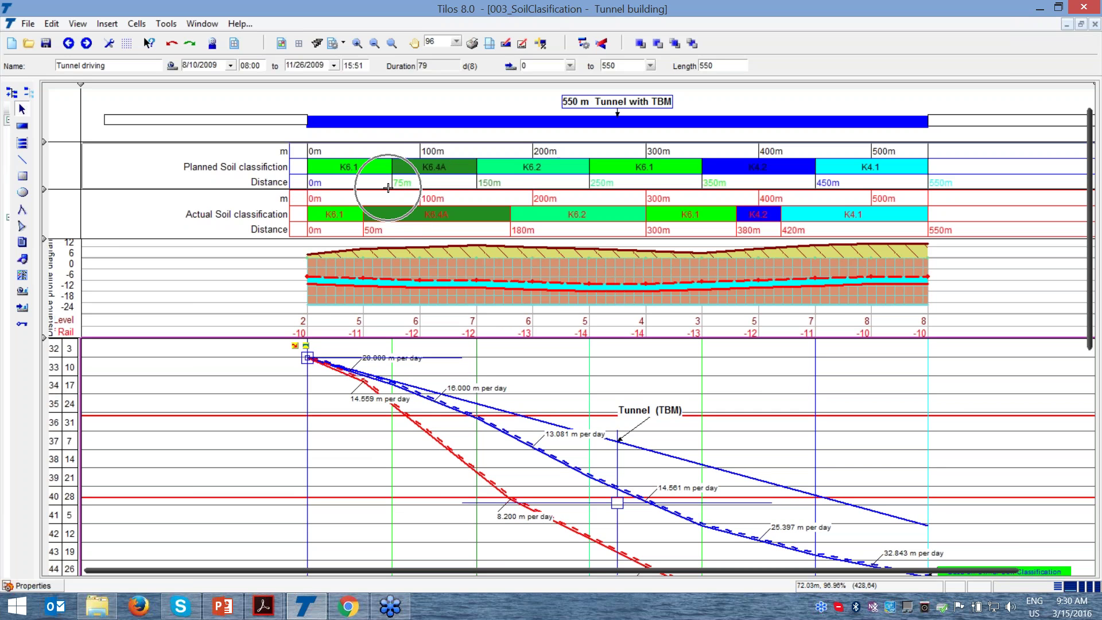
click(369, 213)
click(364, 379)
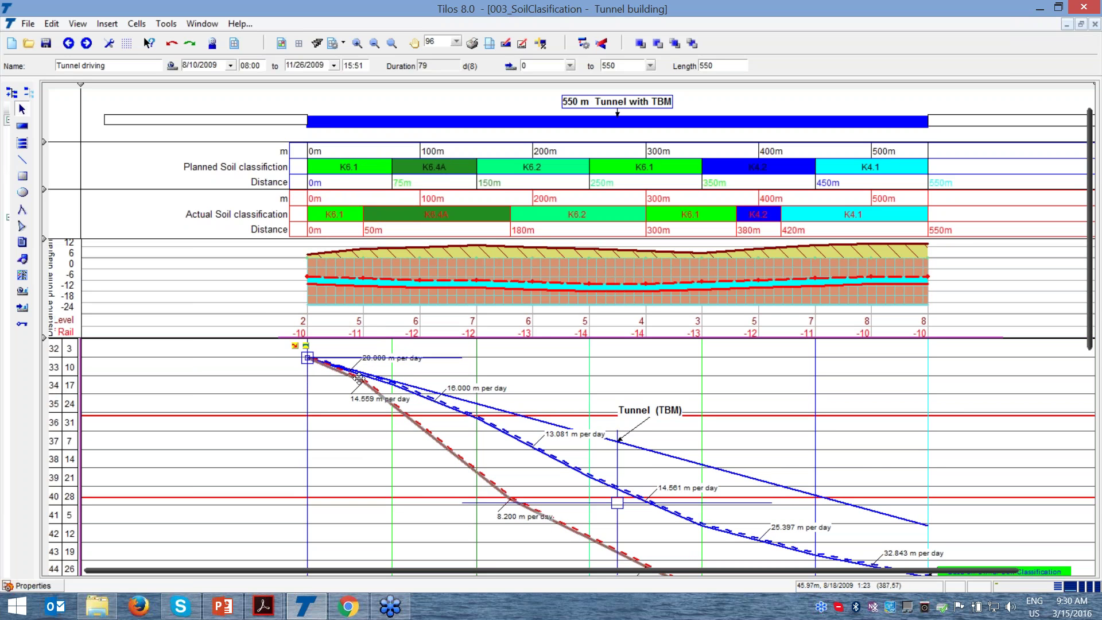
click(366, 383)
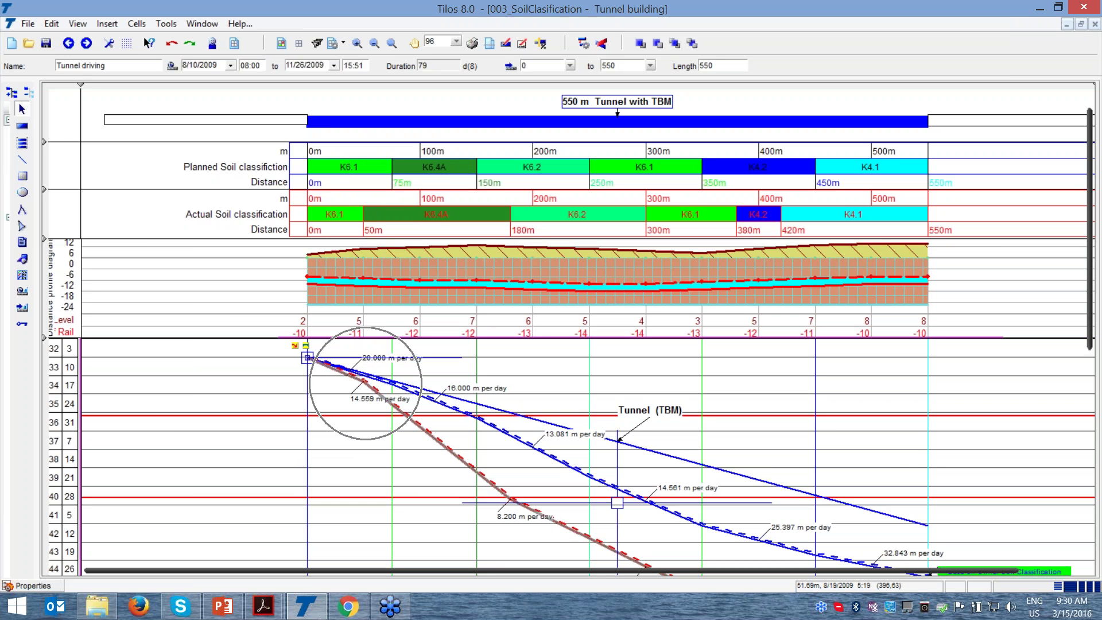
click(367, 216)
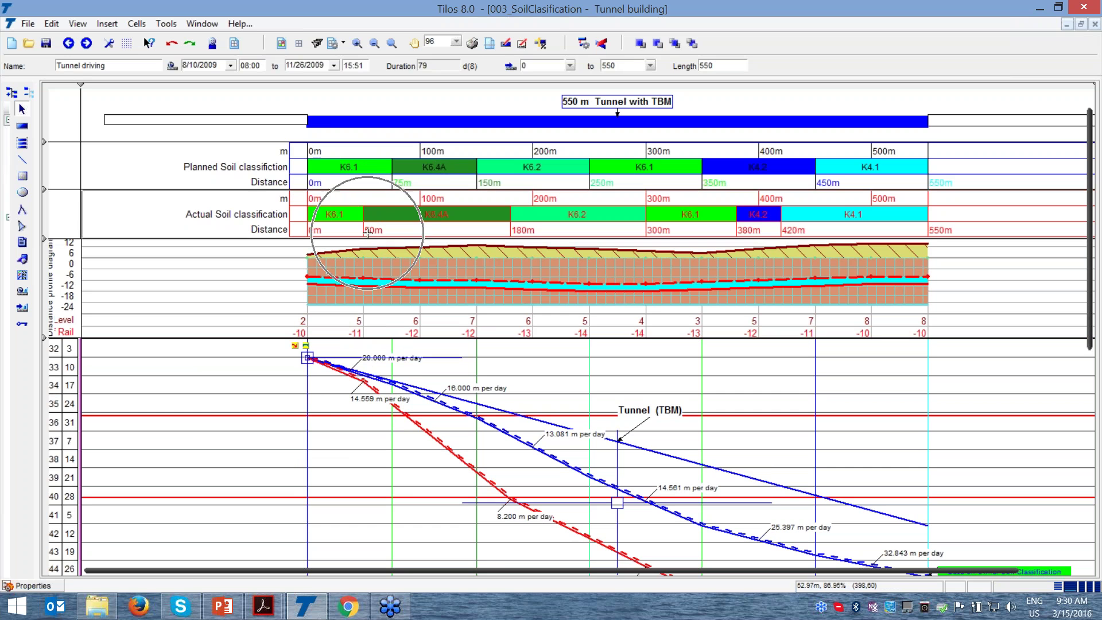
click(393, 186)
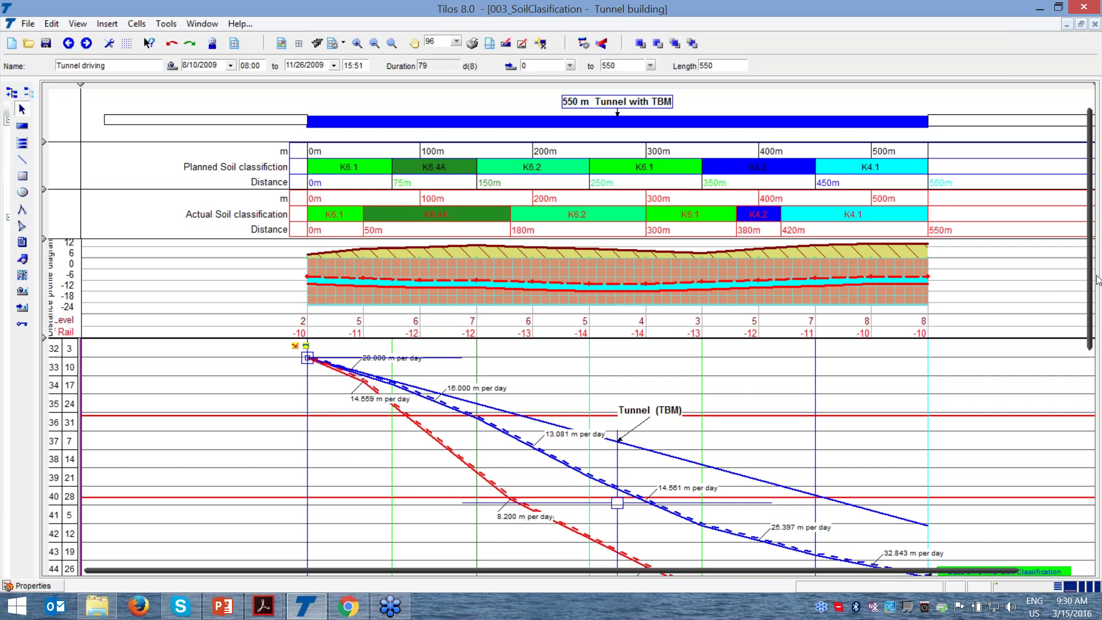
Step: Compare the finish dates and progress rates of the planned and actual soil tasks against their soil sections
drag(1092, 289, 971, 357)
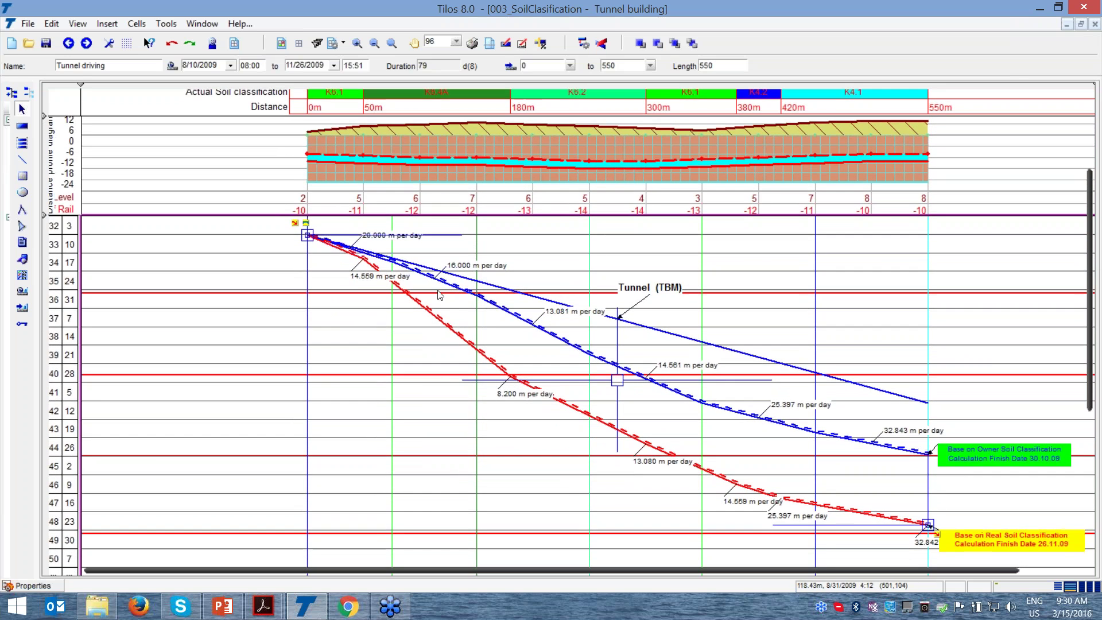
click(364, 261)
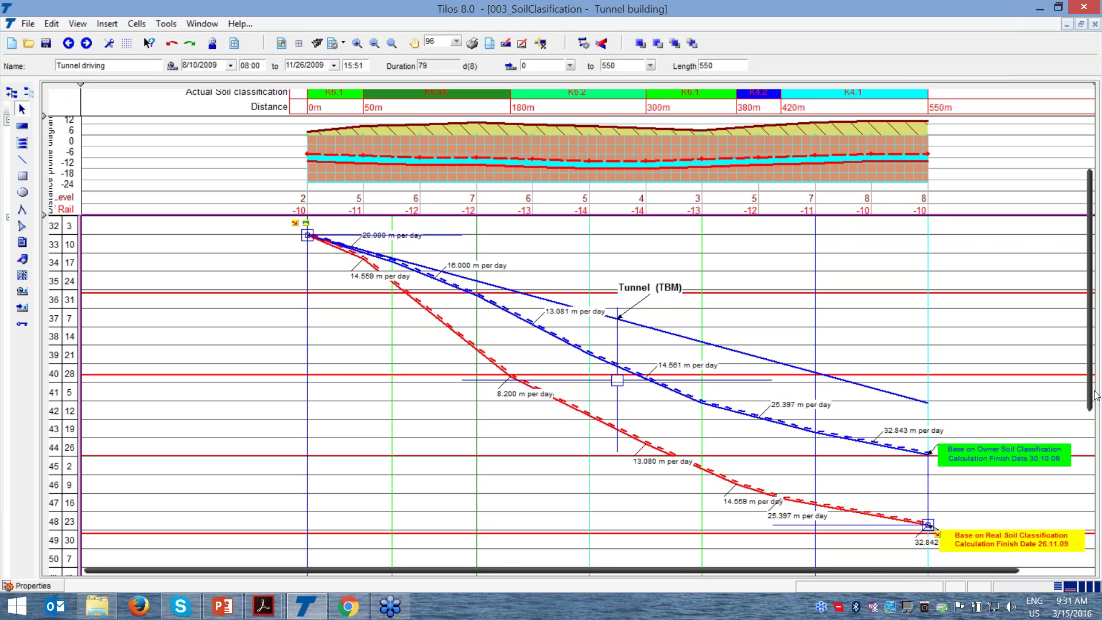
scroll(1094, 396, up, 3)
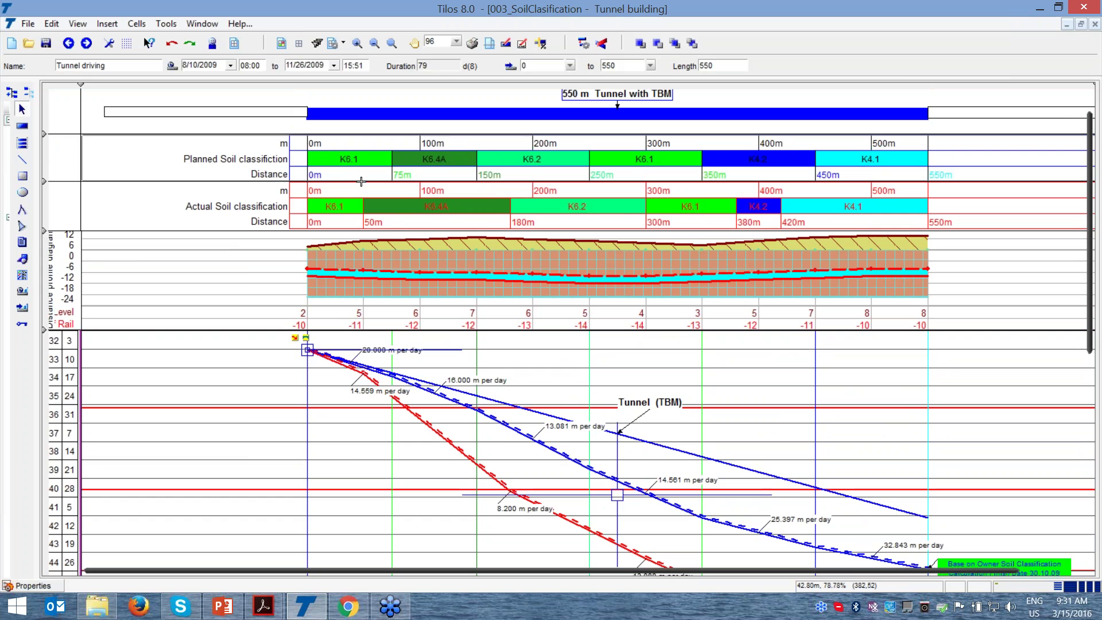
click(462, 207)
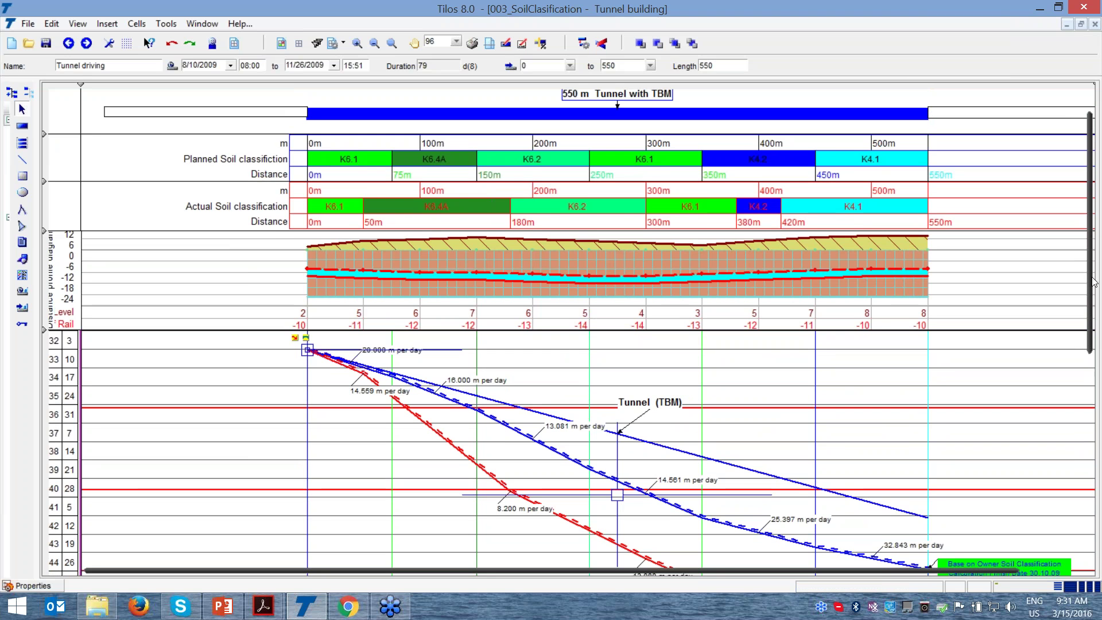
Step: Compare the finish dates and progress rates of the owner and real soil classification schedules against the two rows of soil sections
scroll(976, 384, down, 3)
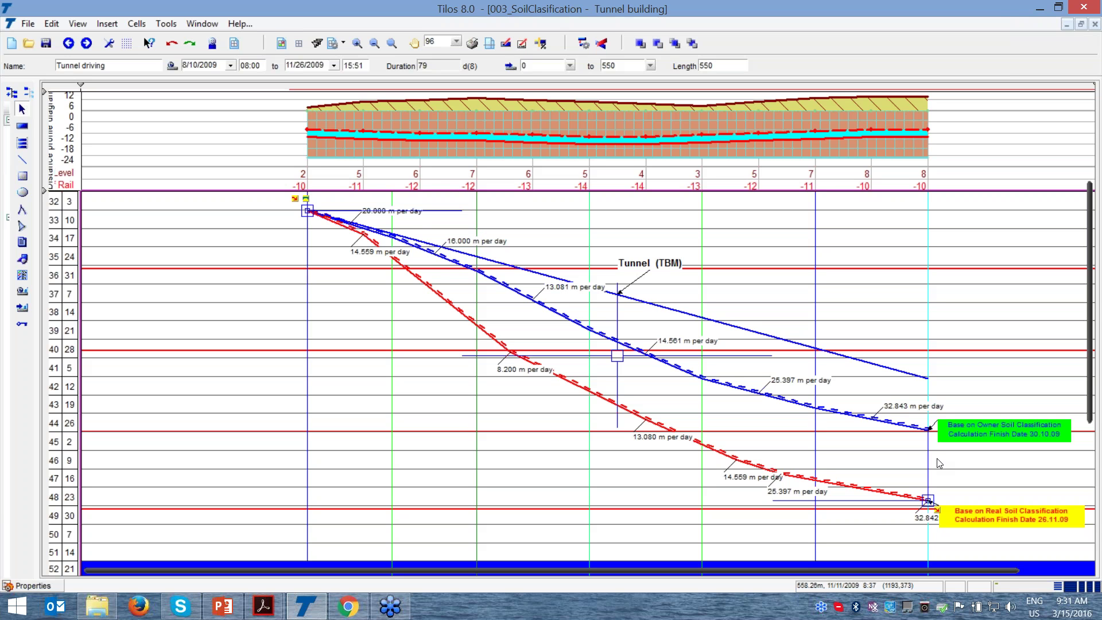
click(928, 500)
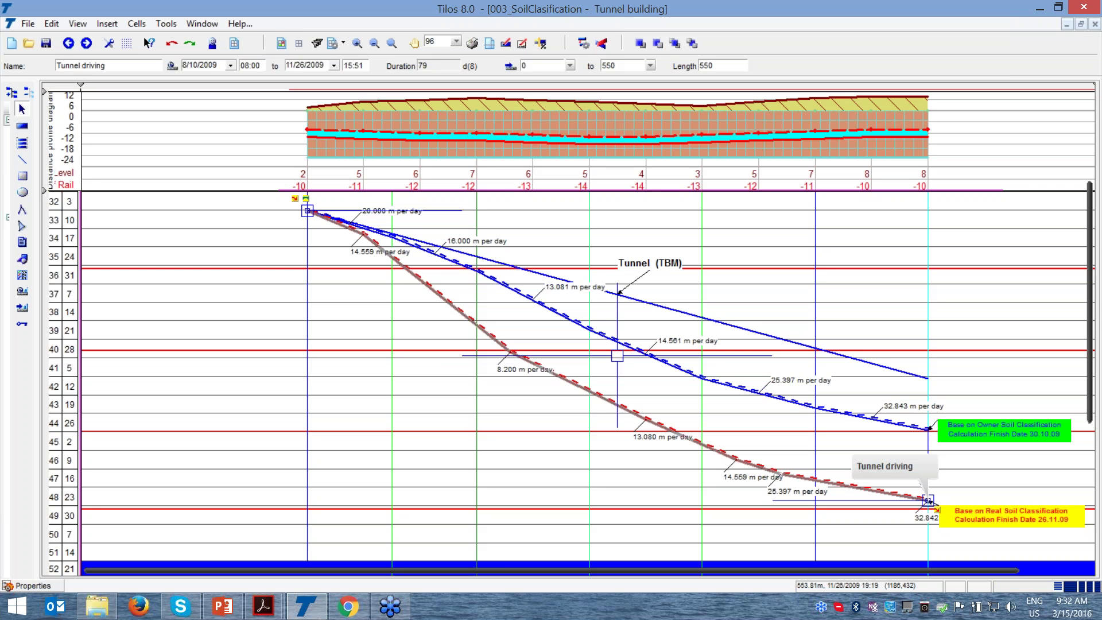
scroll(1090, 356, down, 2)
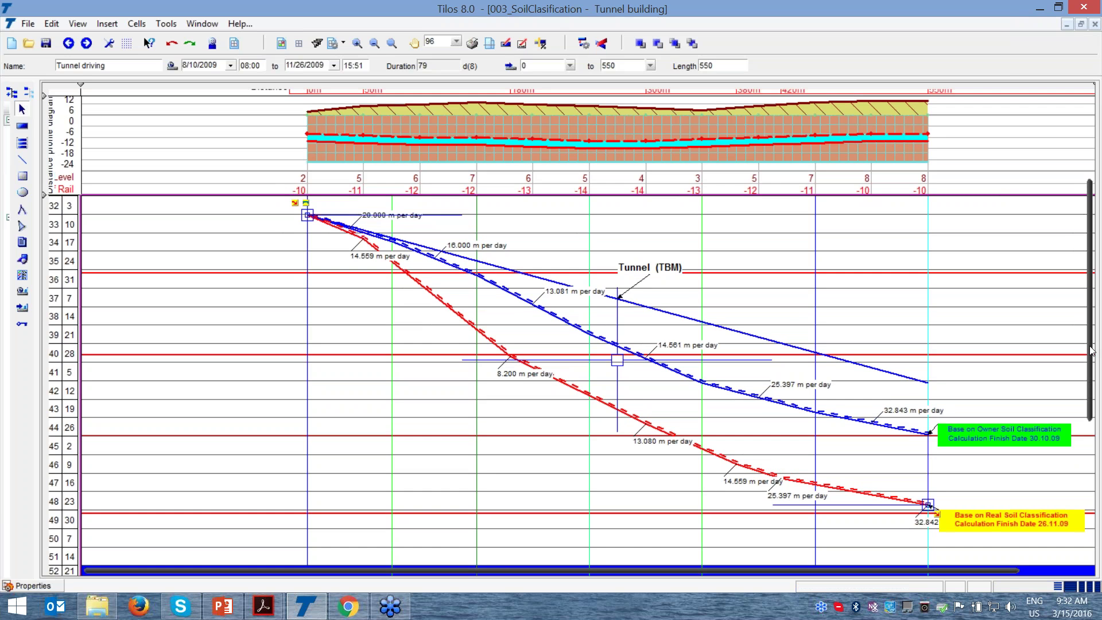
drag(1090, 356, 1096, 290)
scroll(1096, 289, up, 2)
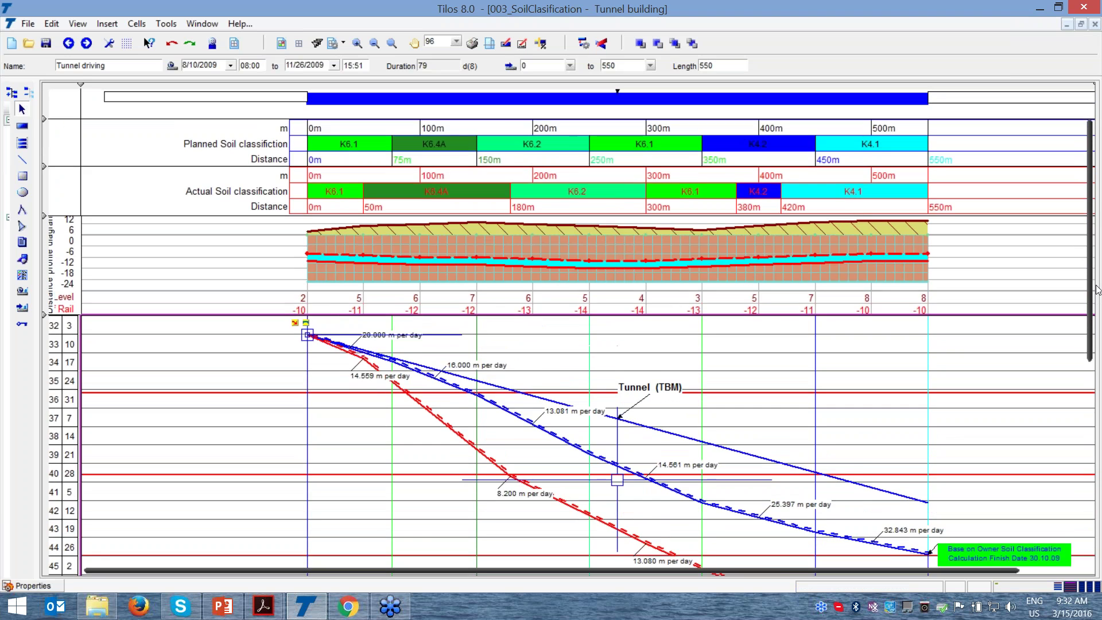
scroll(1096, 290, down, 5)
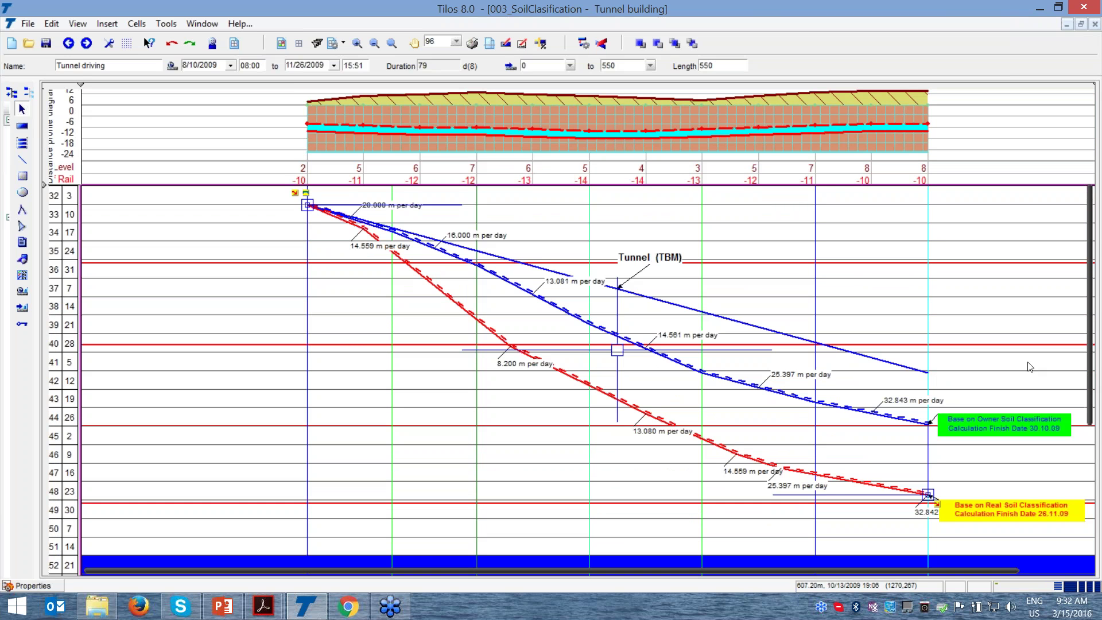
drag(1093, 316, 1090, 229)
click(325, 241)
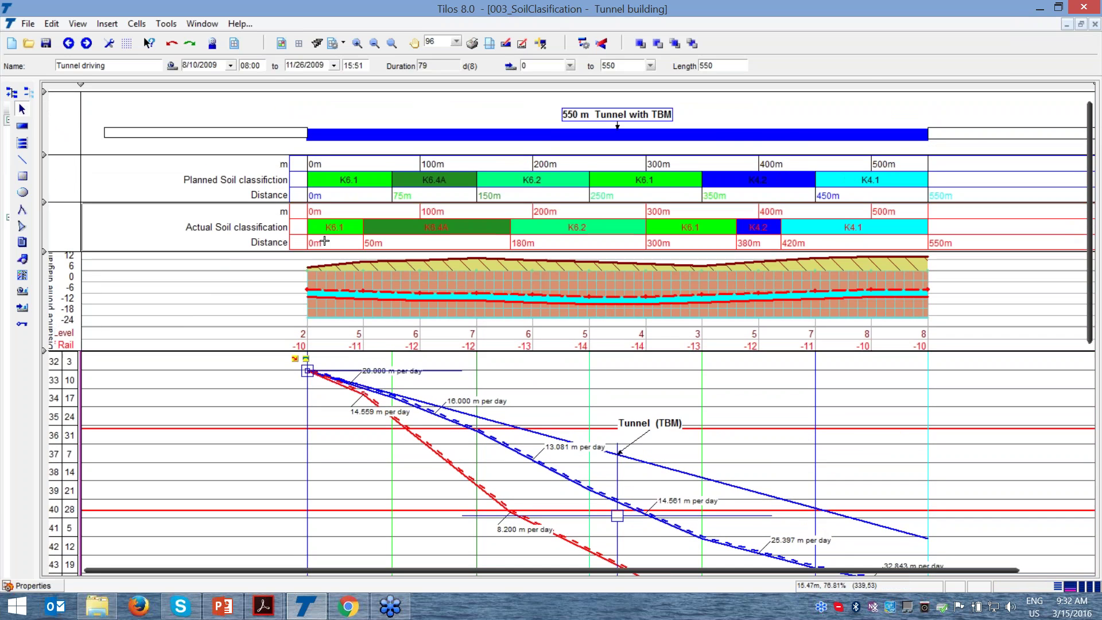
click(1073, 296)
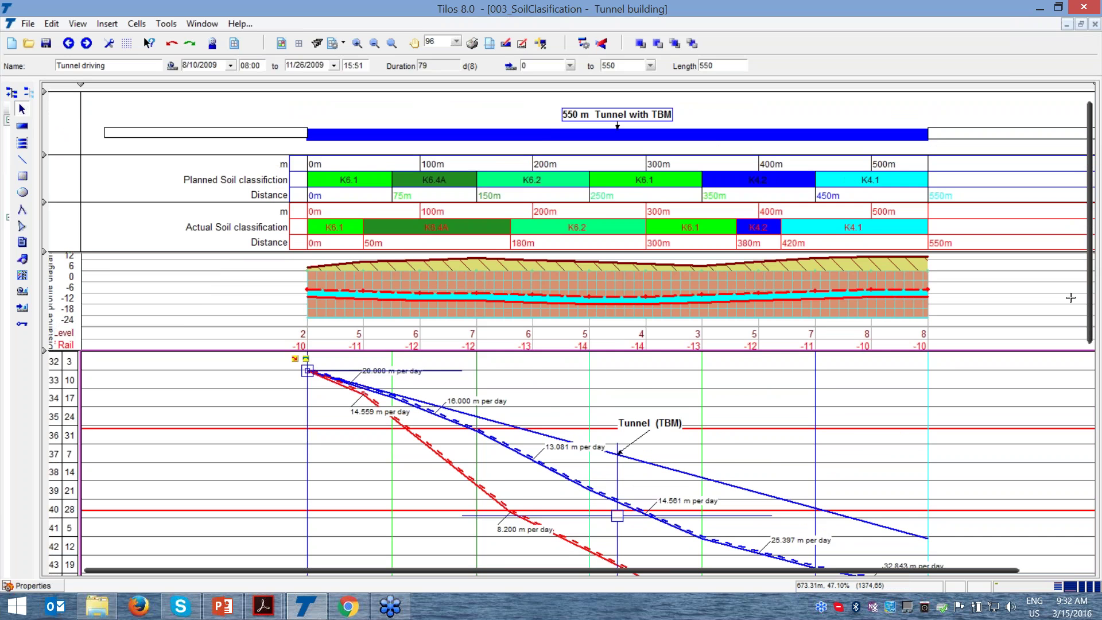
drag(1092, 295, 1099, 446)
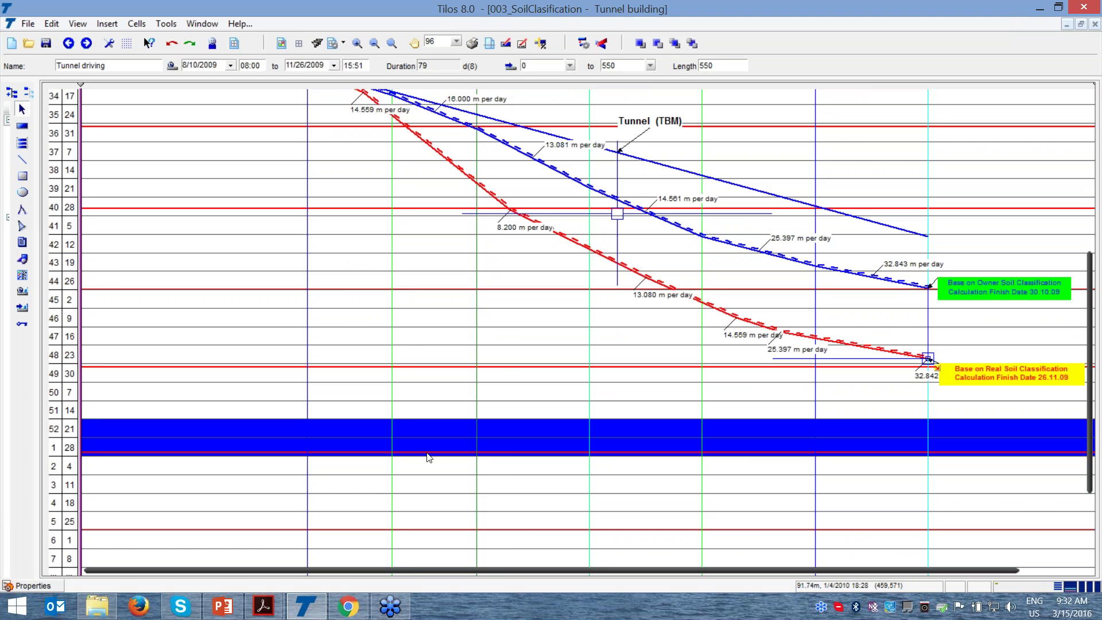
Step: Widen the time scale to show the month column and examine the start and end of the blue non-working period
drag(86, 439, 114, 439)
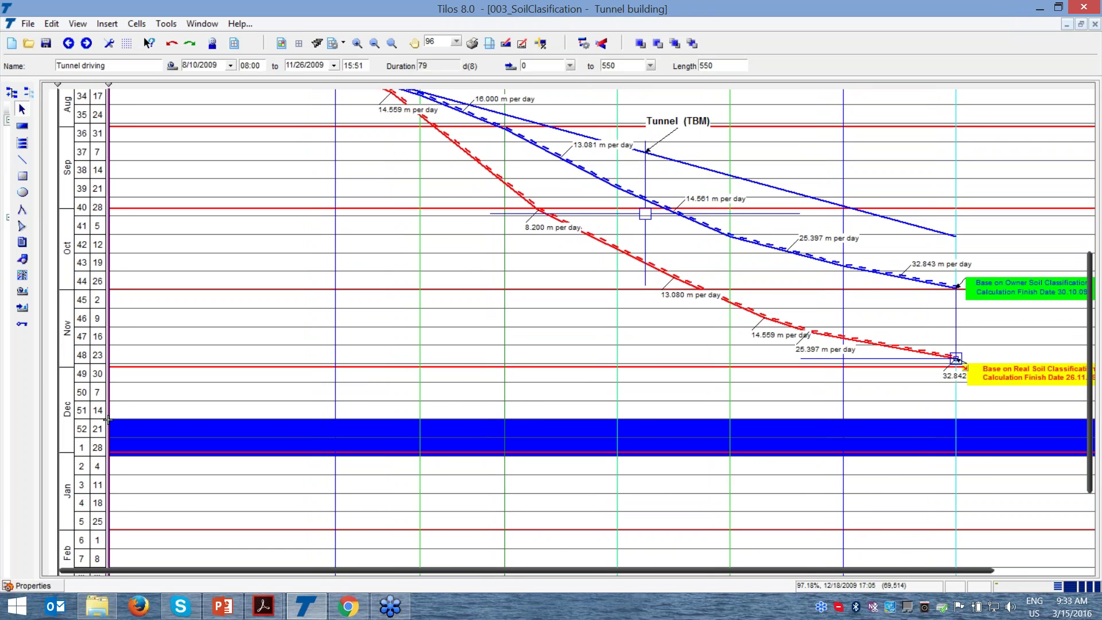
click(111, 421)
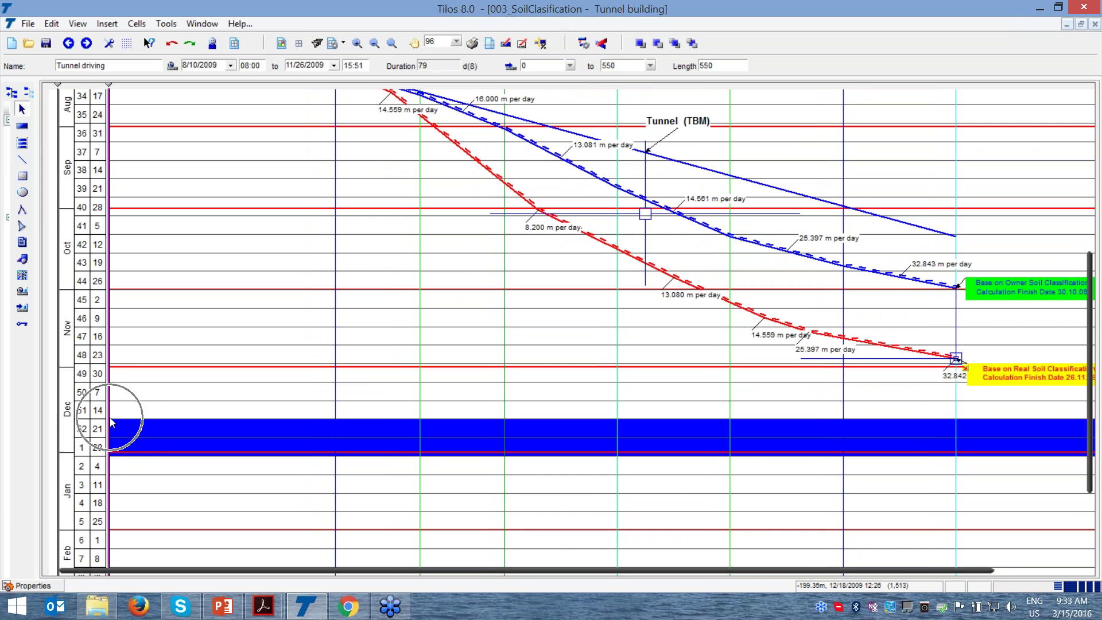
click(114, 456)
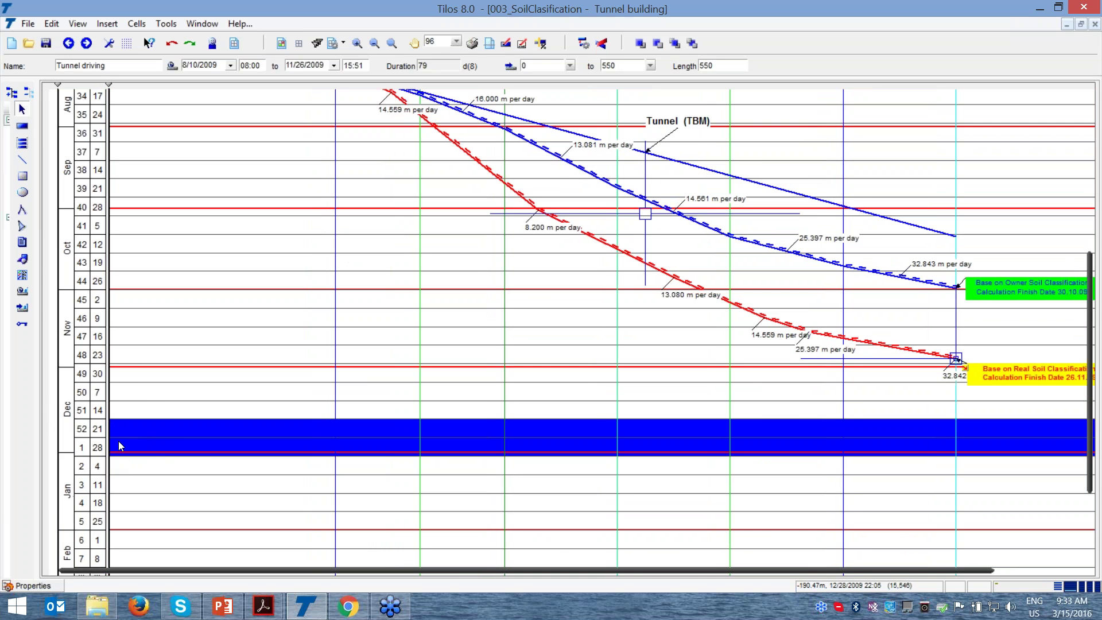
Step: Move the actual soil tunnel driving task to start on 9/7/2009 at 0 m, so it crosses the non-working period
click(770, 319)
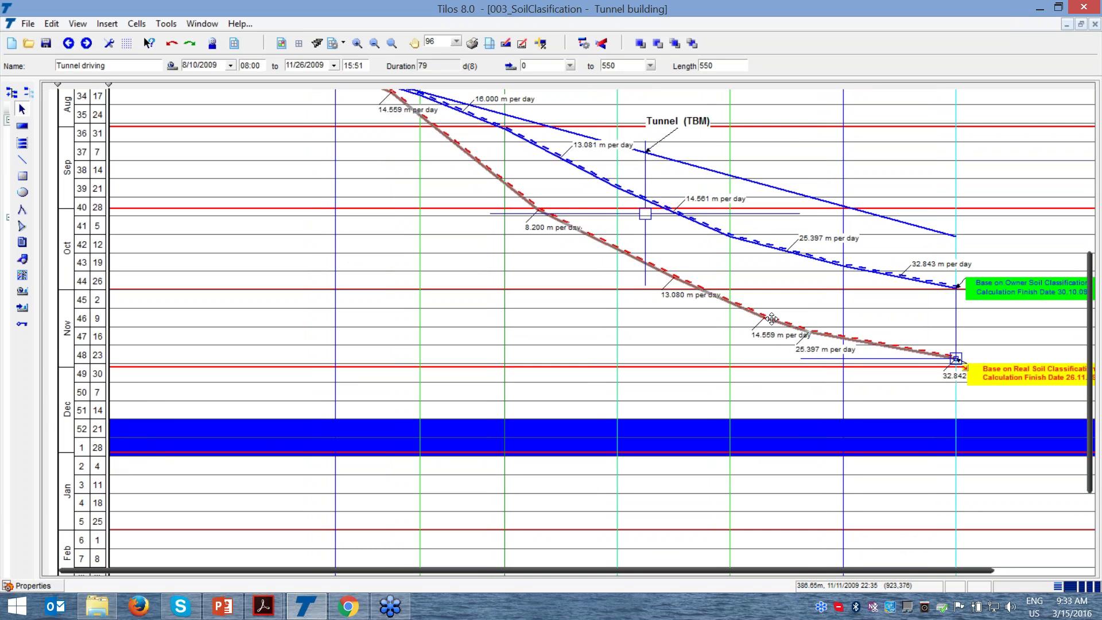
drag(770, 320, 776, 381)
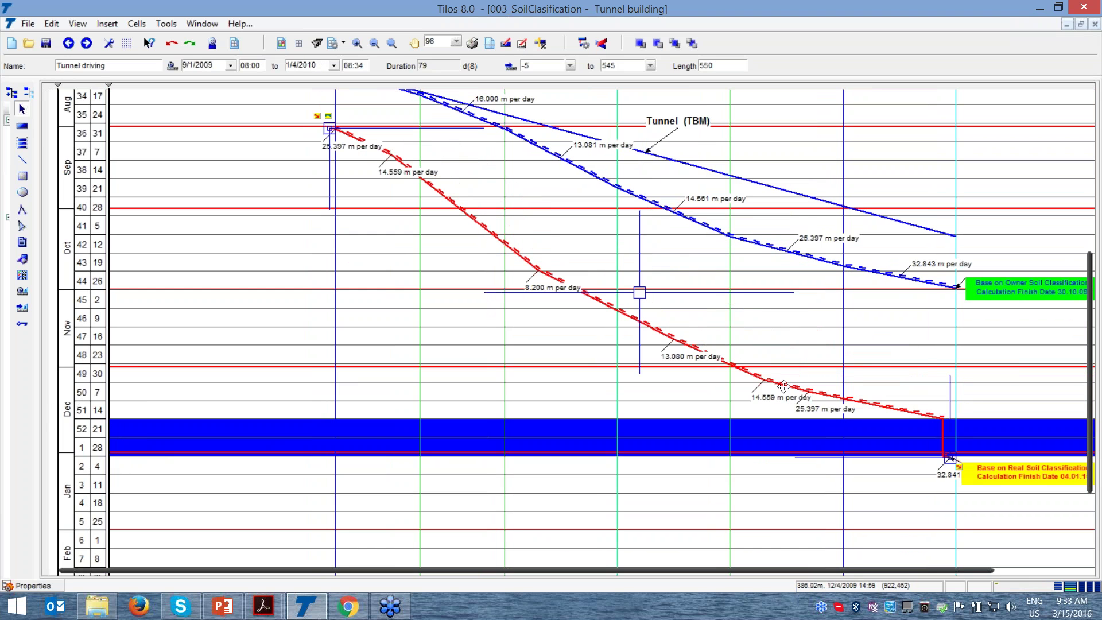
drag(850, 404, 885, 428)
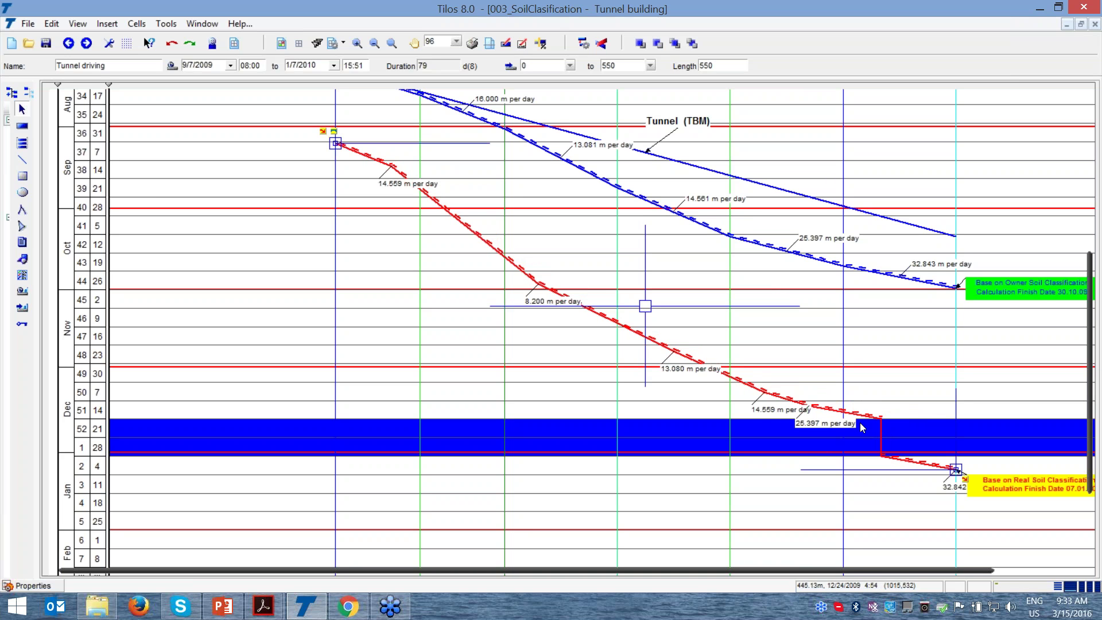
click(880, 424)
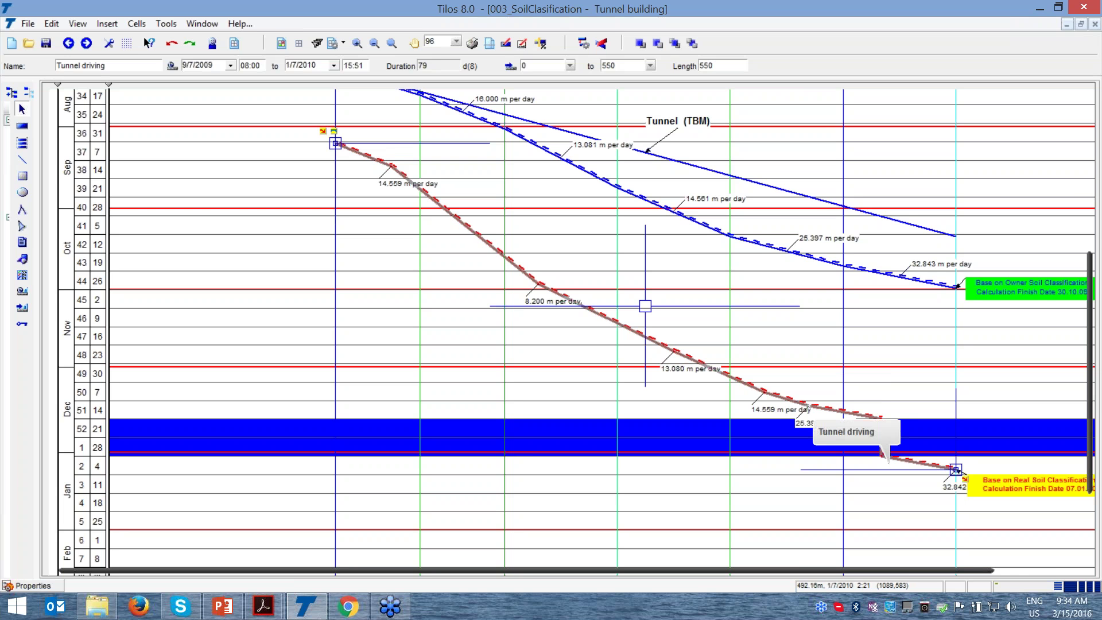
Step: Close the 003_SoilClasification project without saving its changes and start TILOS 8 again
click(1096, 5)
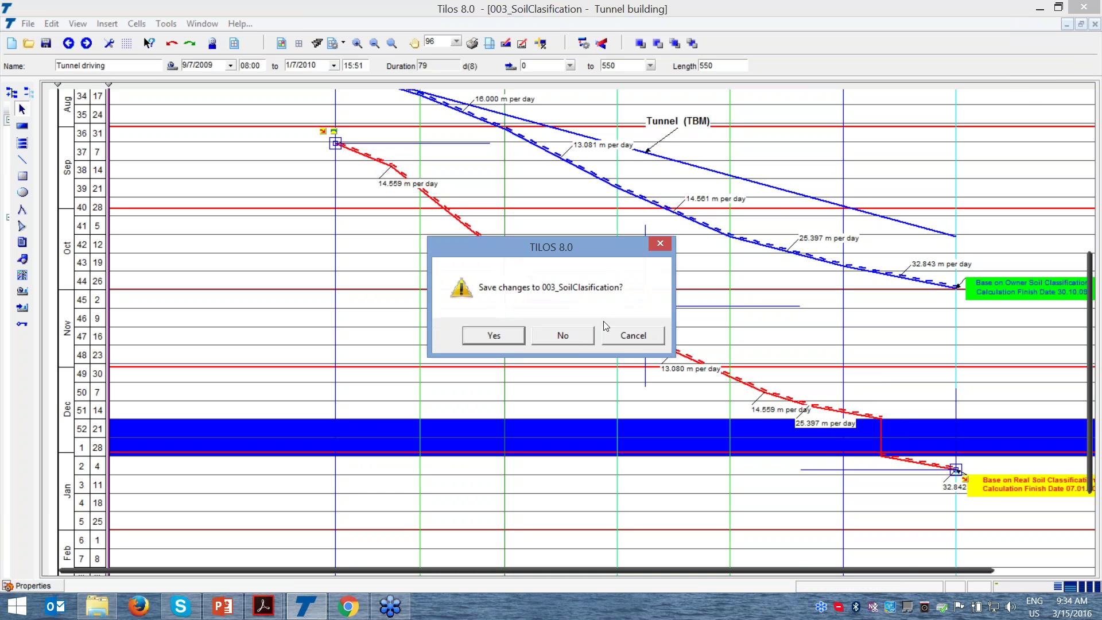
click(573, 335)
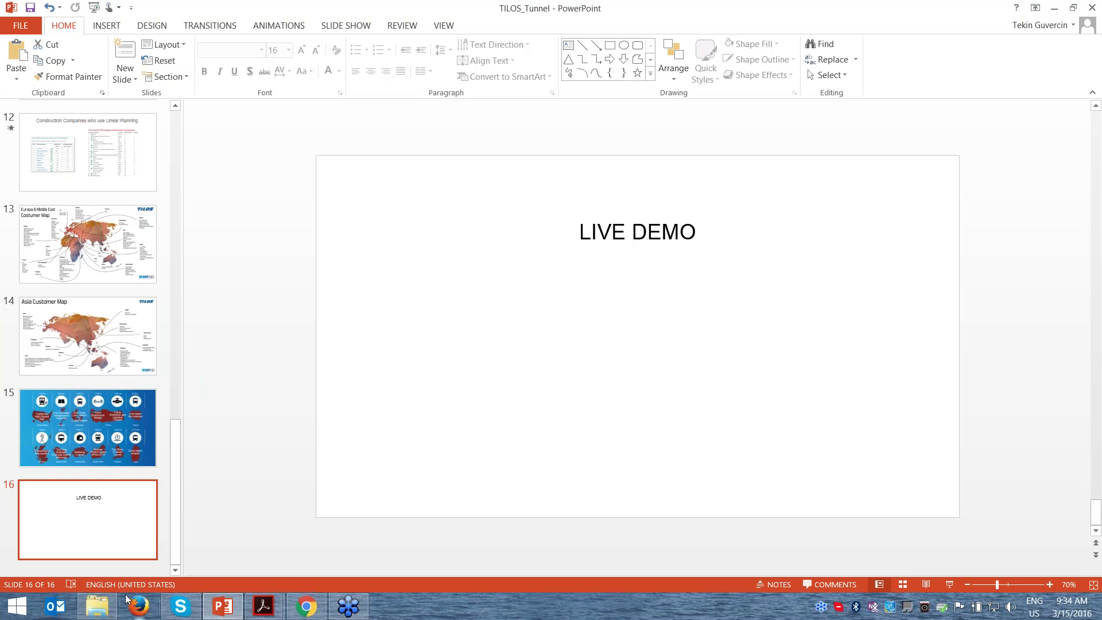
click(23, 607)
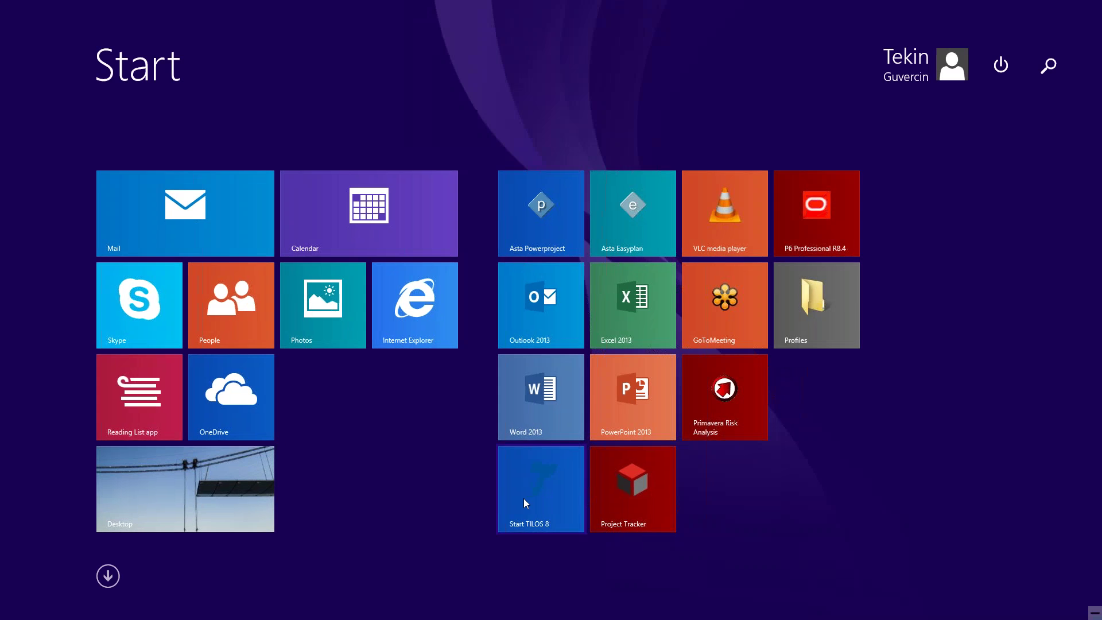
click(524, 501)
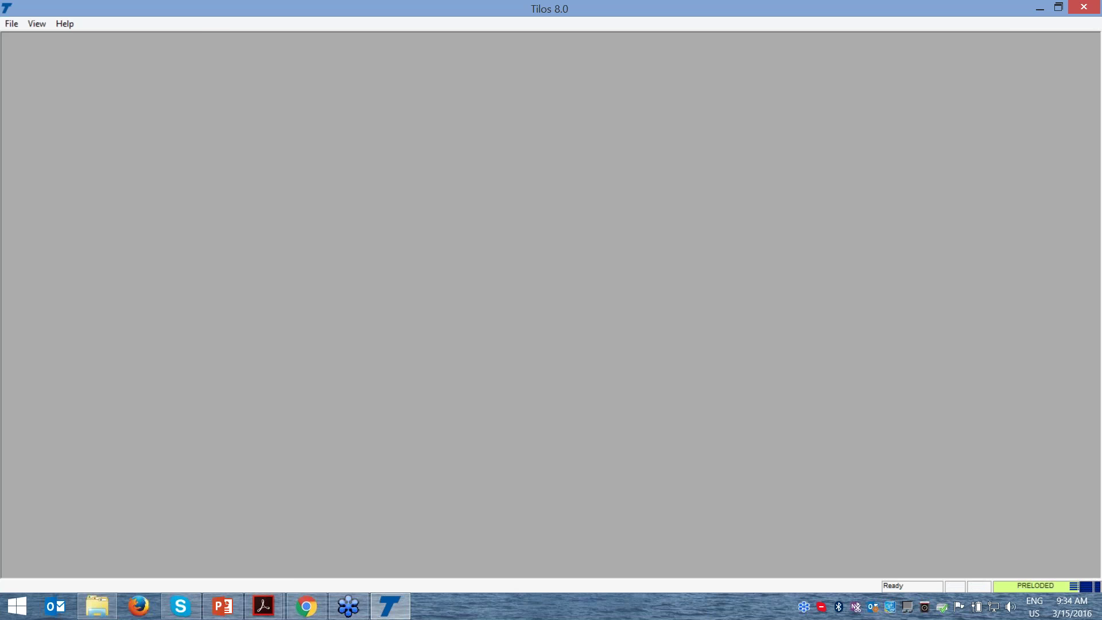
Step: Open the recent project 004_Calculate Meet Points2 and hide its object properties
click(11, 25)
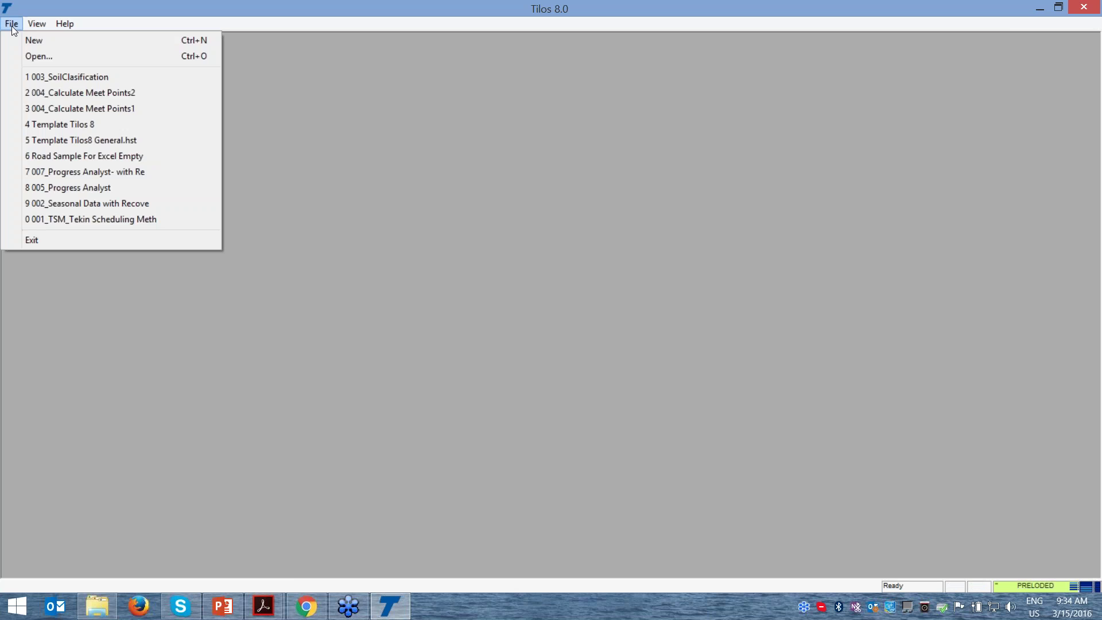
click(67, 92)
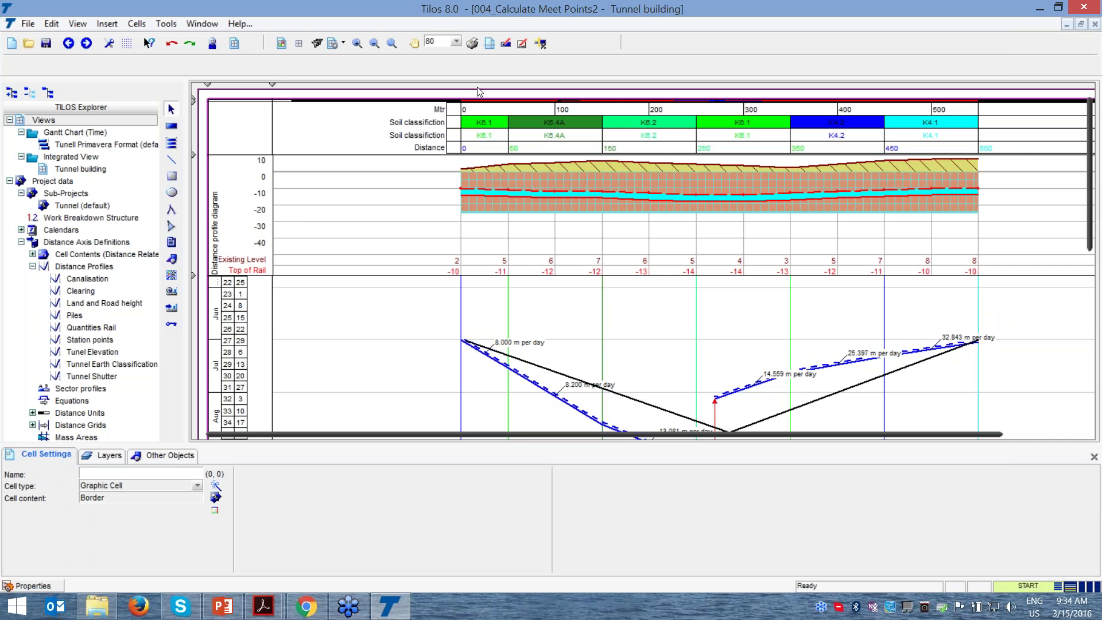
click(1093, 456)
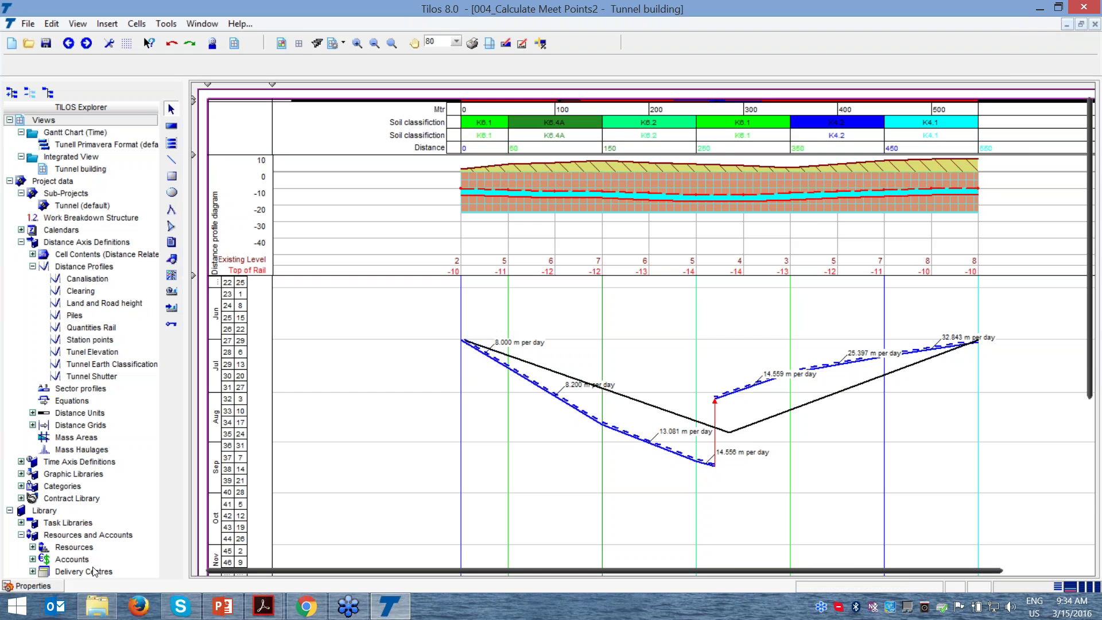
Step: Hide the TBM (Blue) layer on screen in the time-distance diagram, leaving only the black tunnel drives visible
click(57, 584)
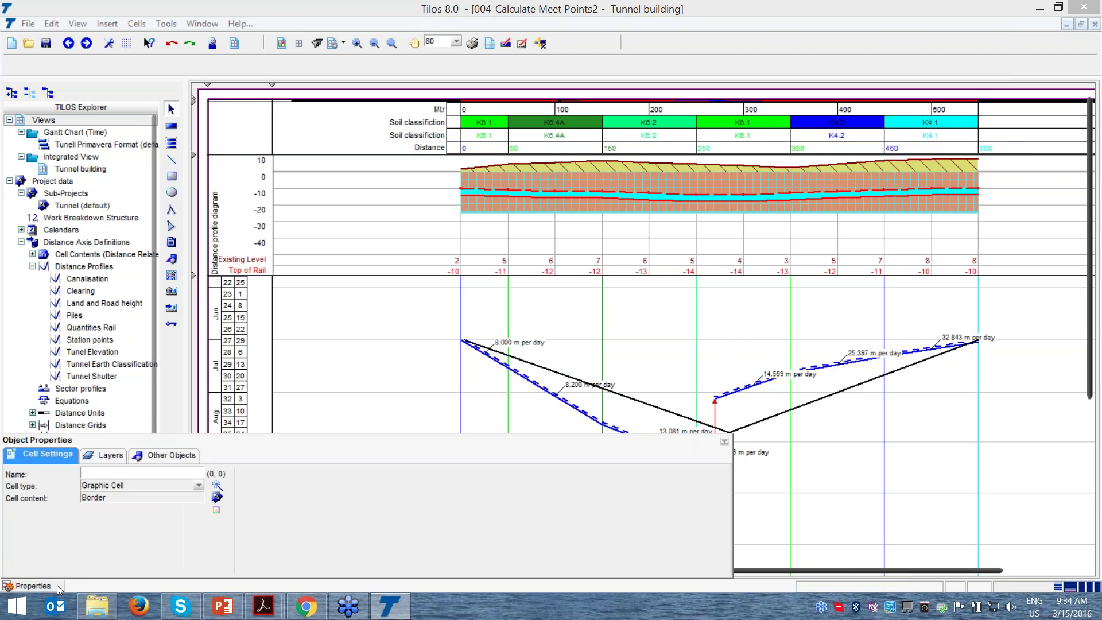
click(394, 385)
click(104, 454)
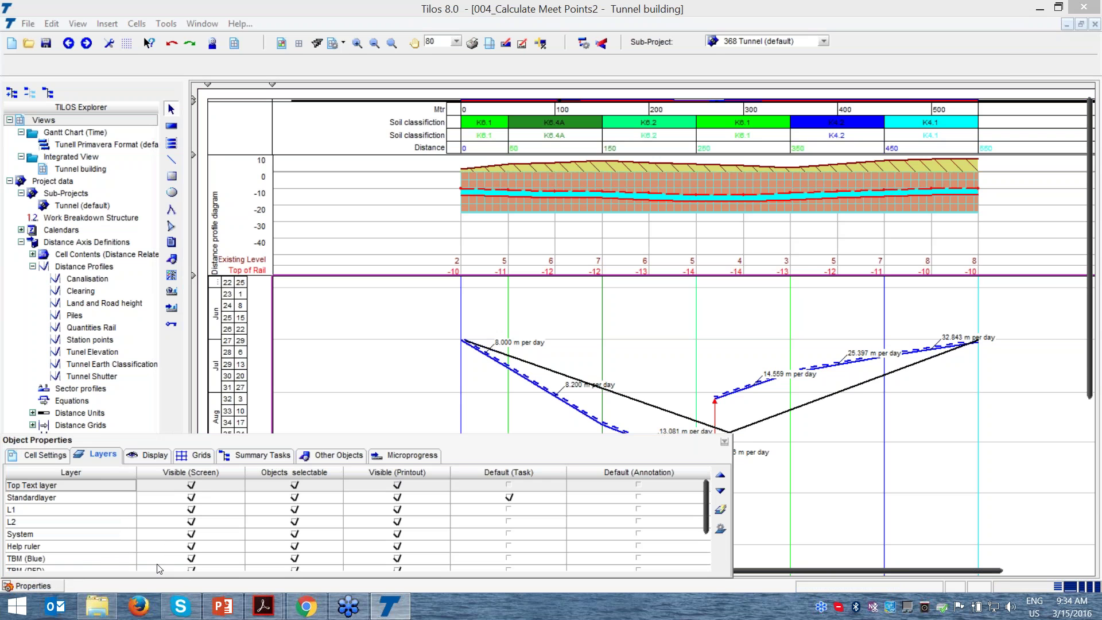
click(191, 558)
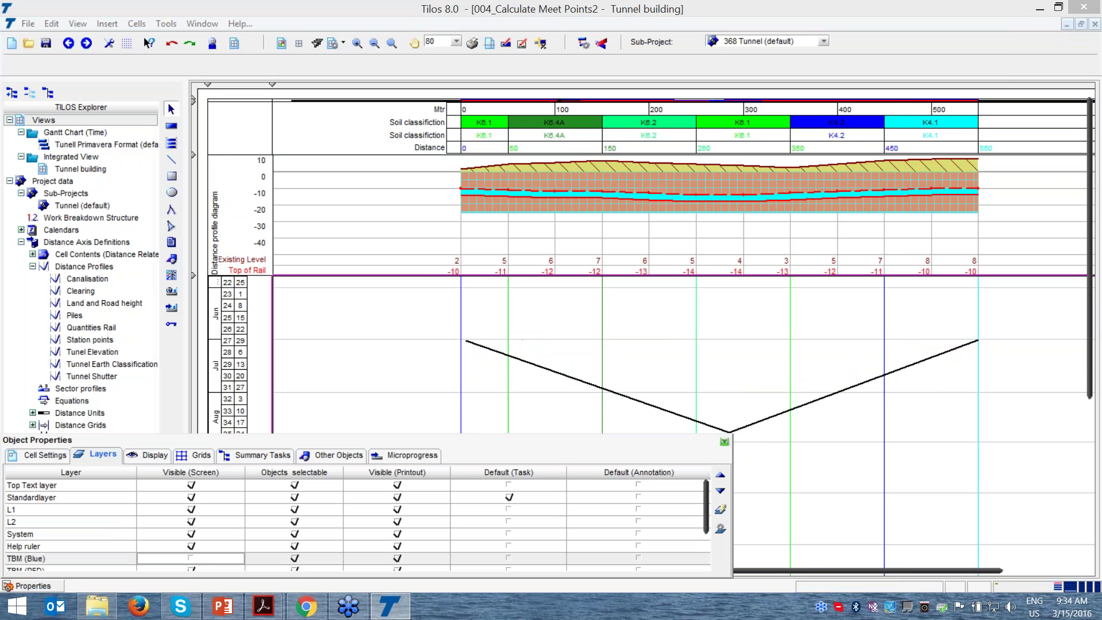
click(733, 445)
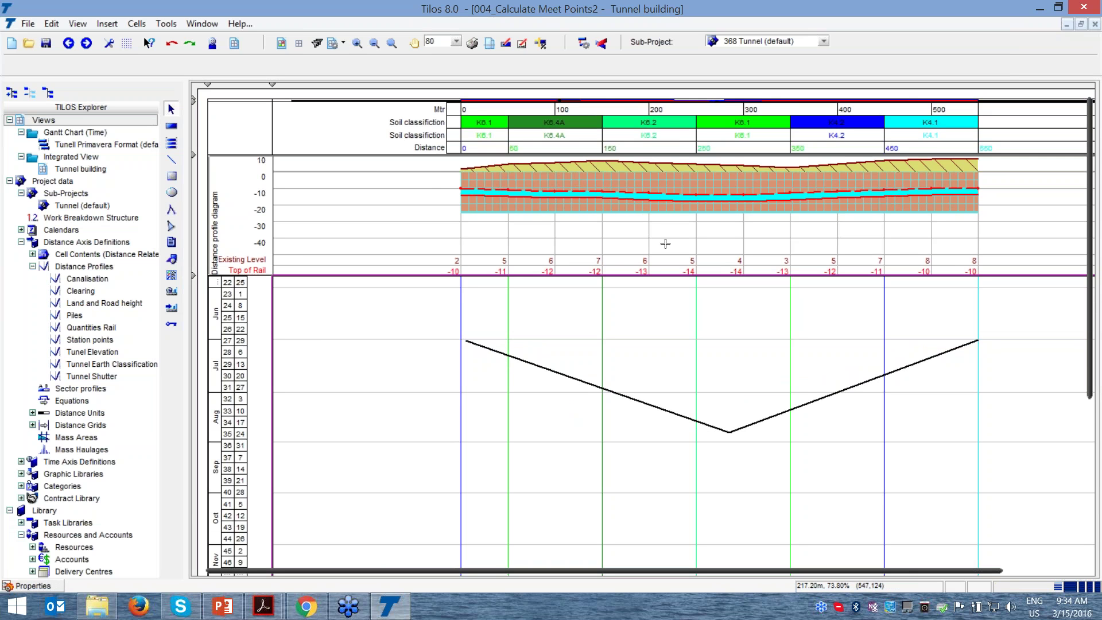
Step: Examine where the two black drives starting from opposite tunnel ends meet, relating the meet point to the distance scale and soil sections
click(463, 190)
click(974, 188)
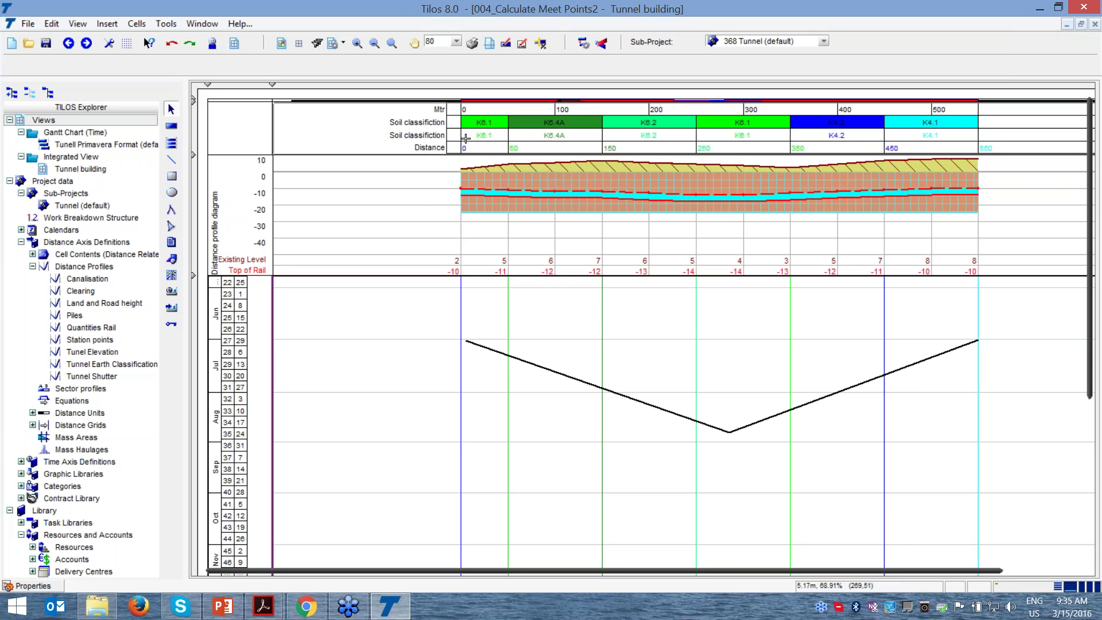
click(465, 138)
click(441, 190)
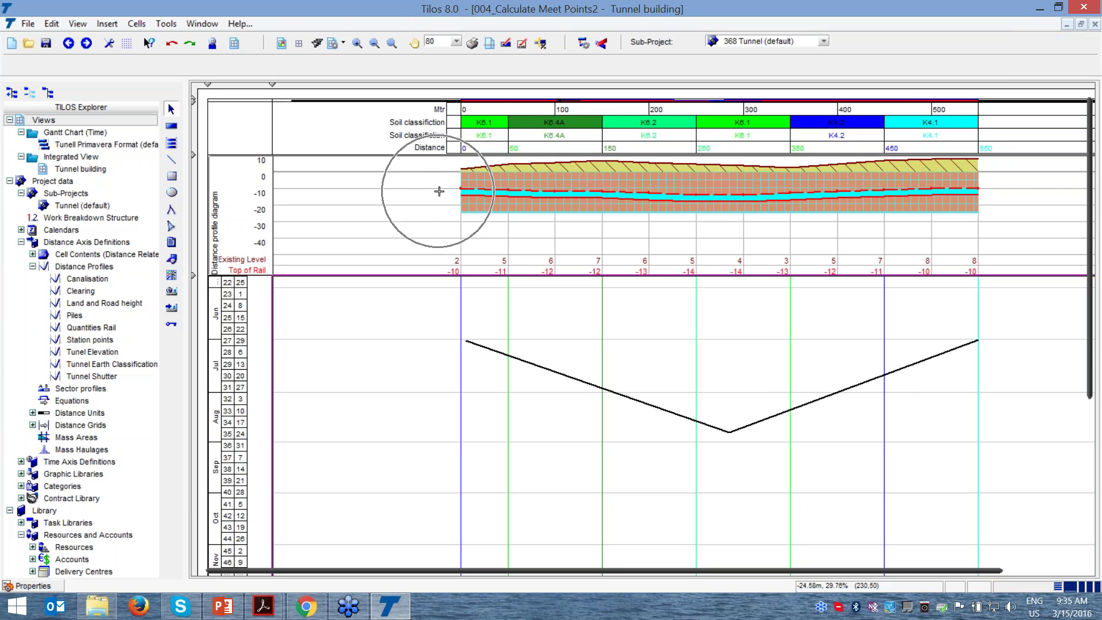
click(980, 192)
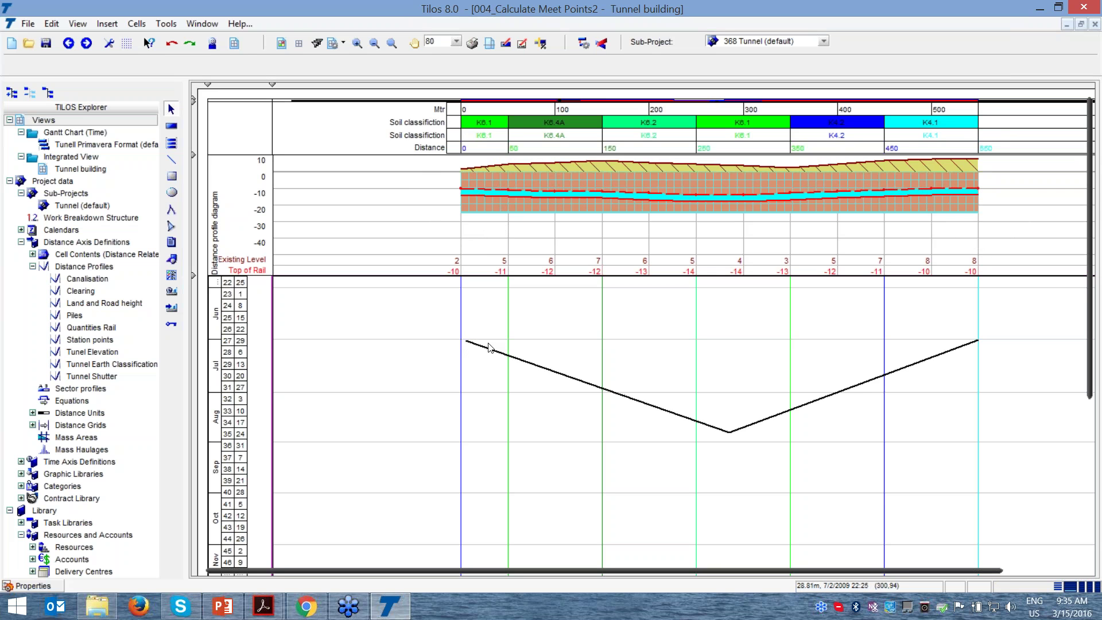
click(697, 205)
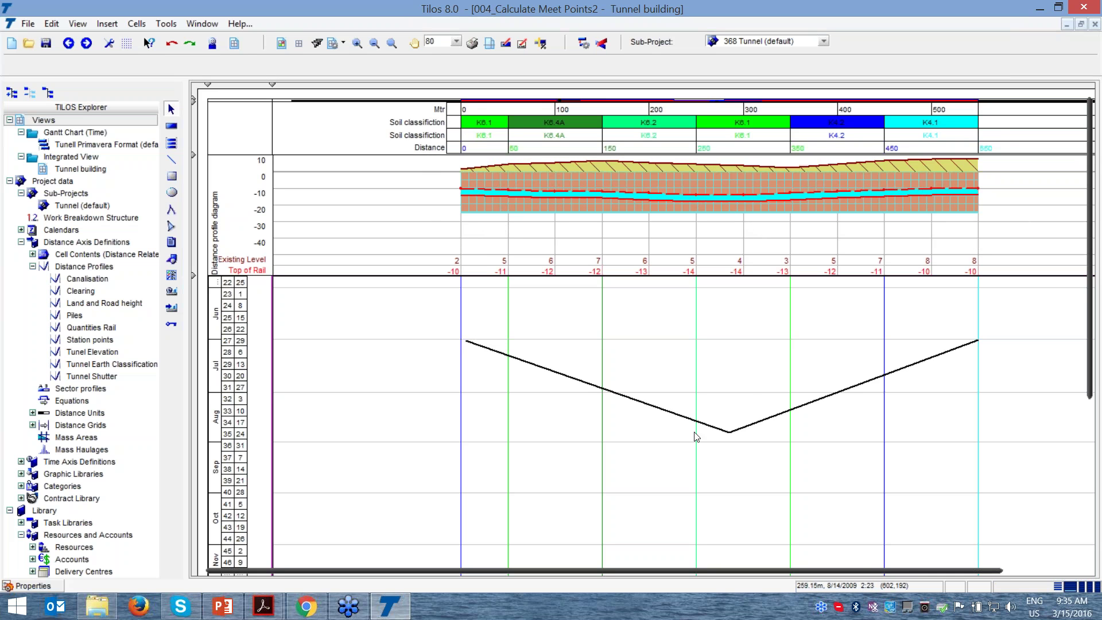
drag(732, 431, 730, 431)
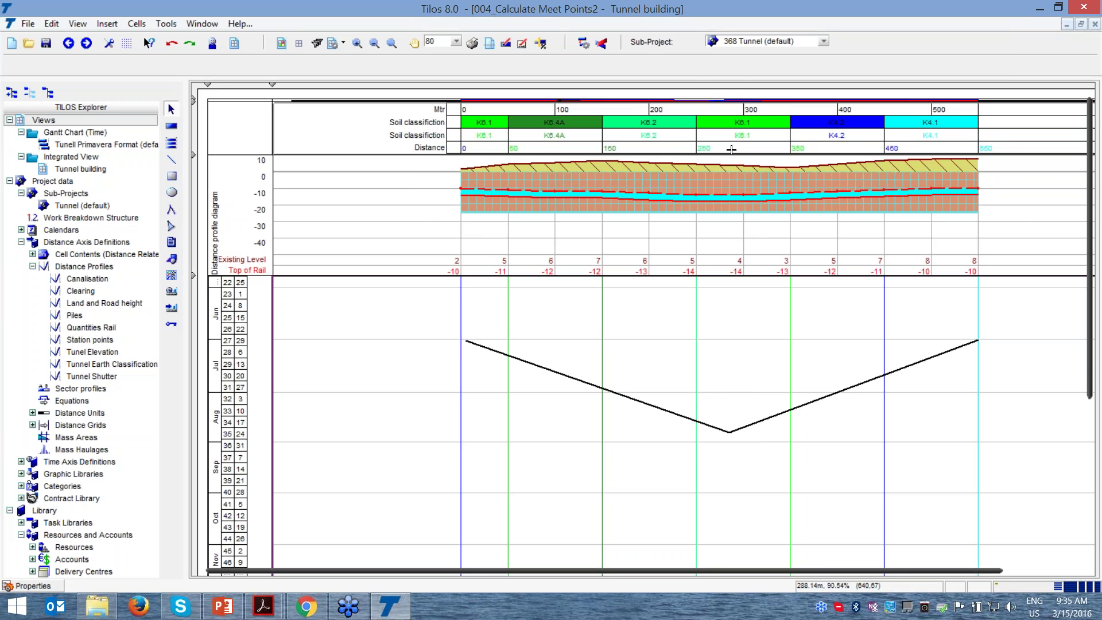
click(731, 149)
click(728, 201)
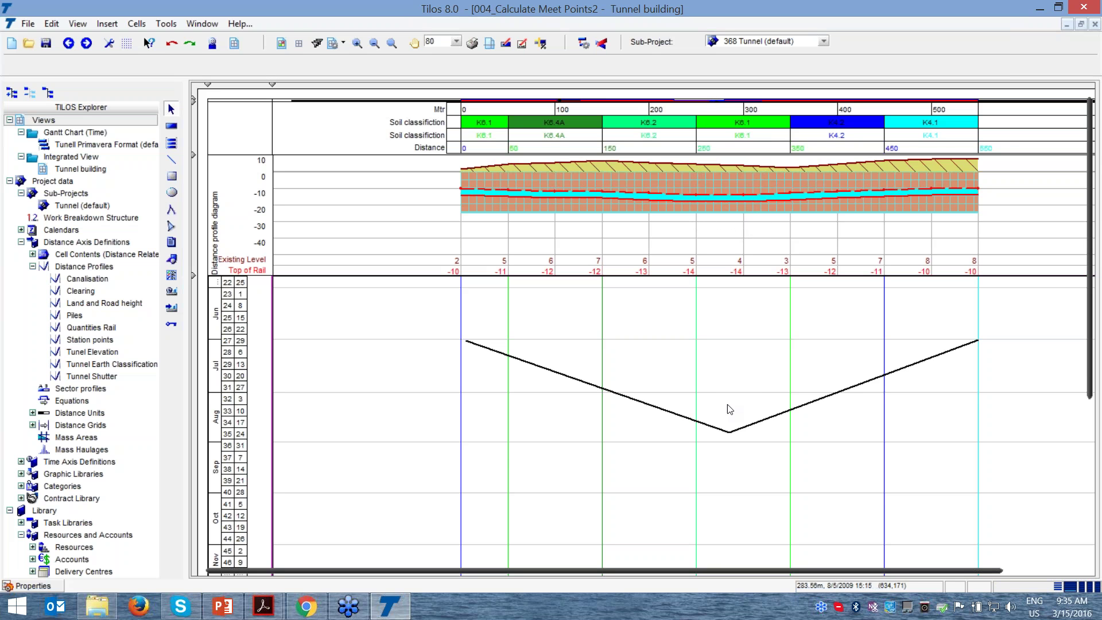
click(730, 432)
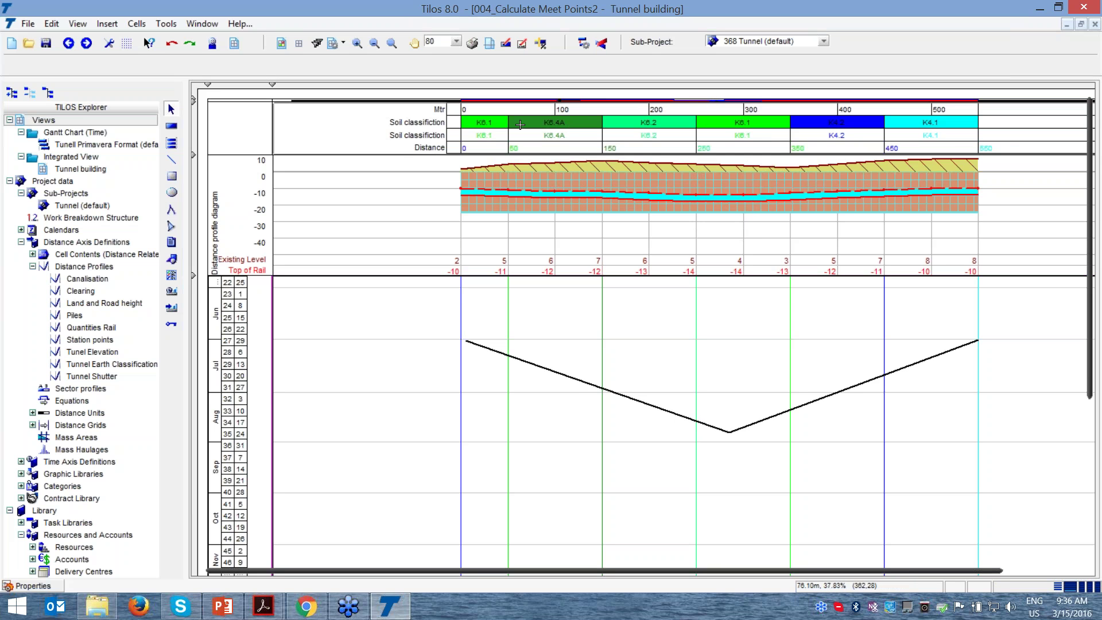
click(938, 119)
click(487, 119)
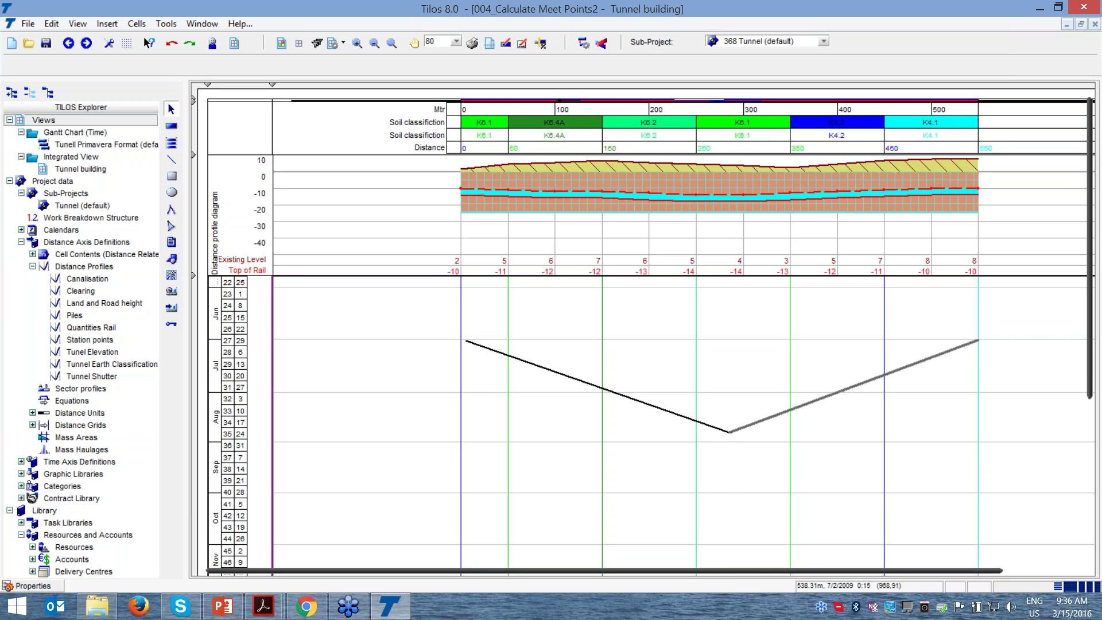
Step: Make the TBM (Blue) layer visible on screen again and hide the object properties
click(50, 585)
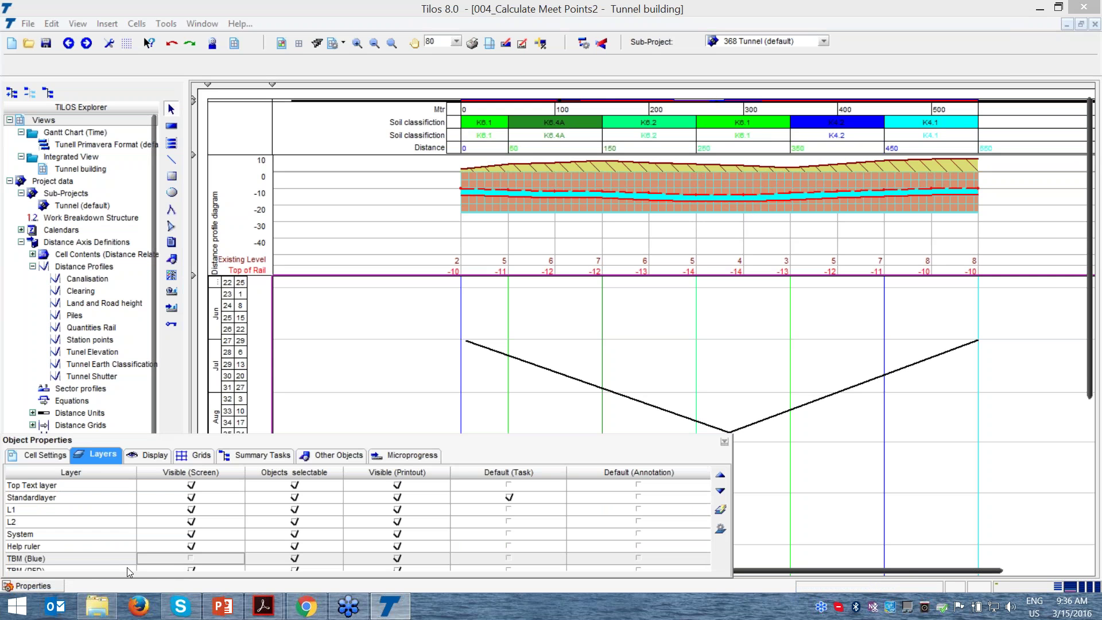
click(192, 557)
click(192, 557)
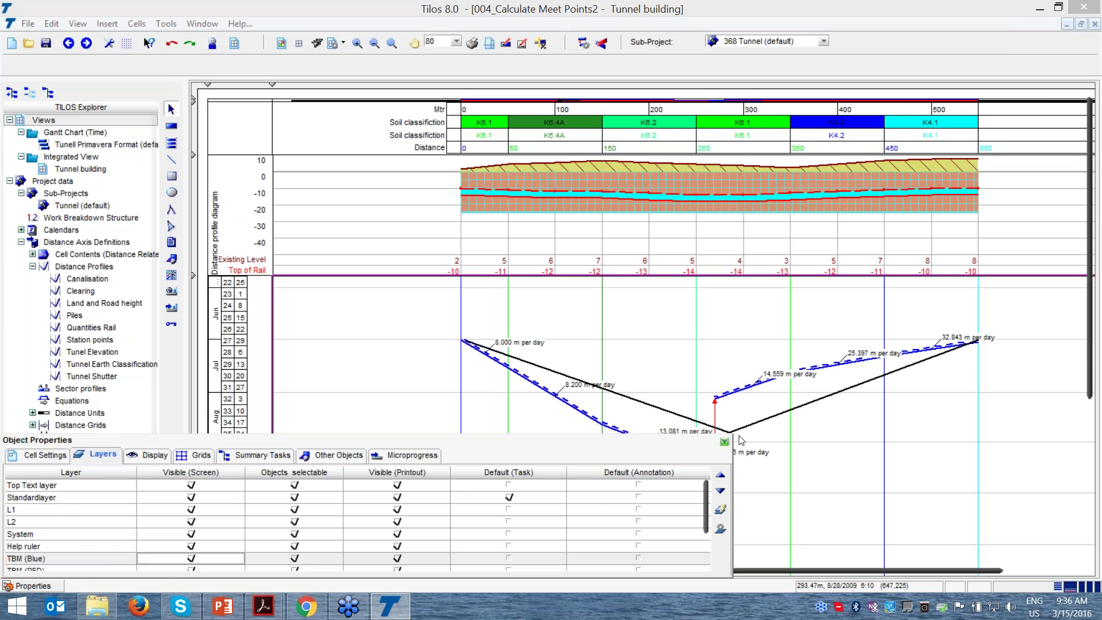
double_click(725, 442)
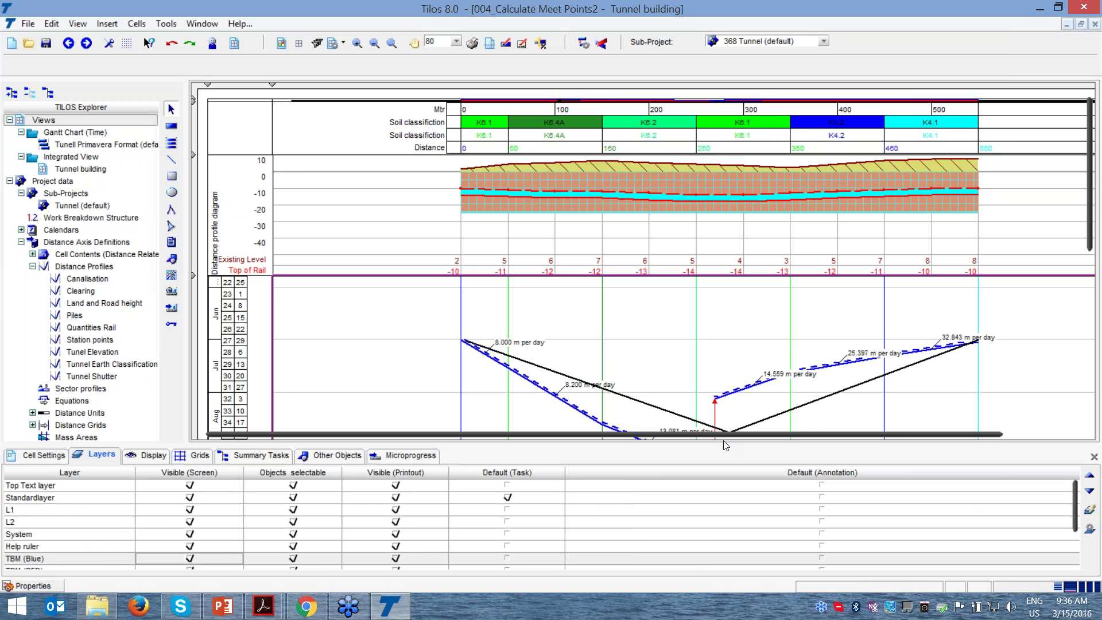
click(1094, 456)
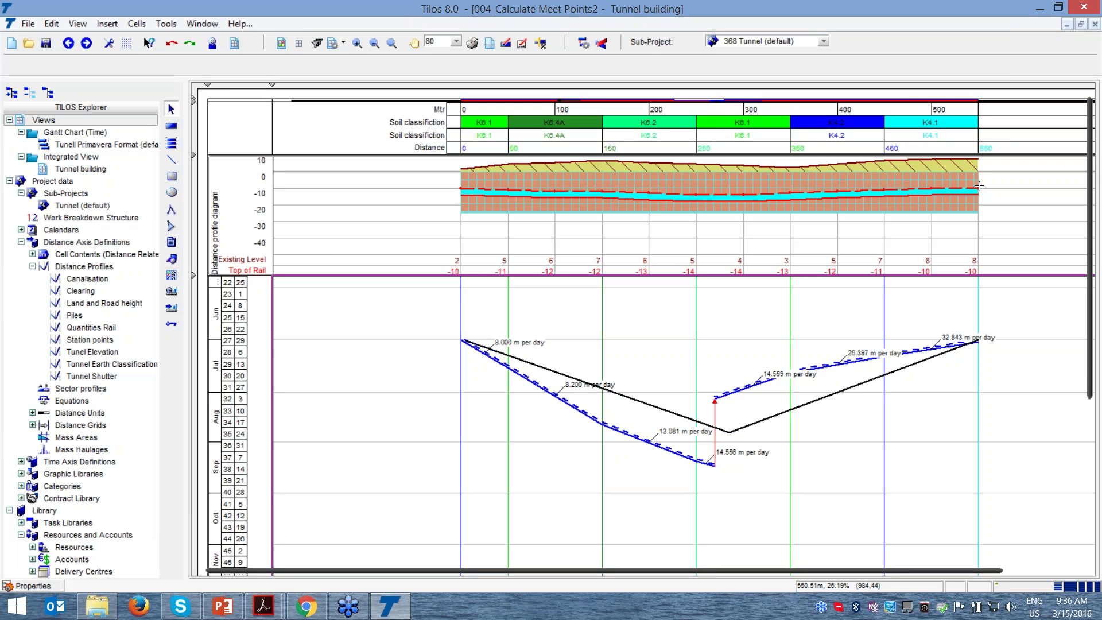
Step: Compare the end points of the two blue drives, then reschedule the project so they finish at a common meet point
click(727, 195)
click(727, 194)
click(714, 396)
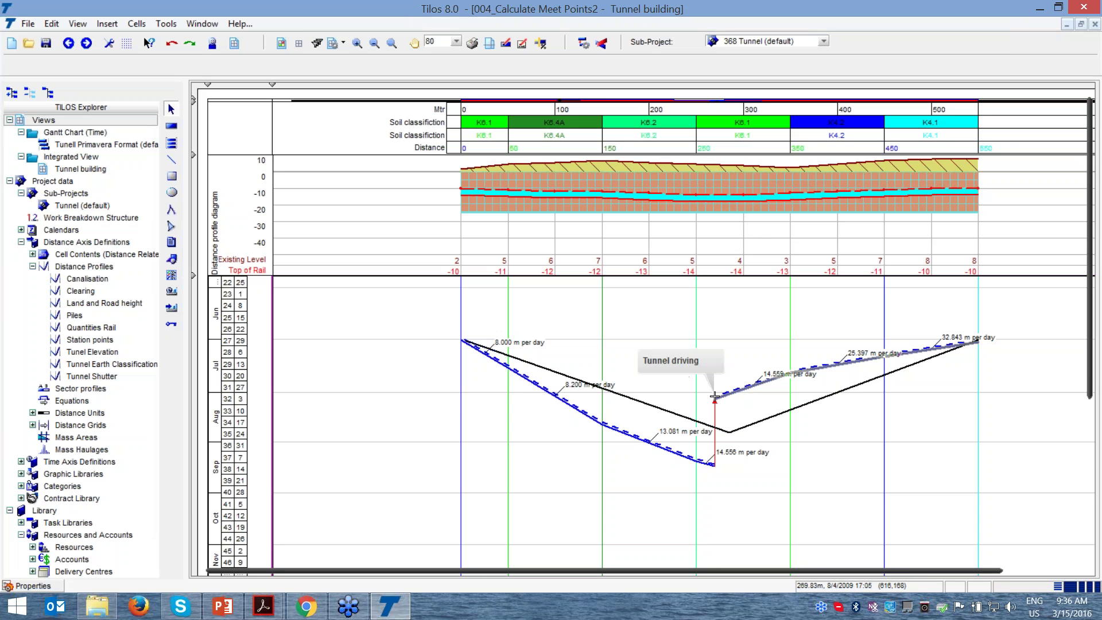
click(716, 464)
click(715, 396)
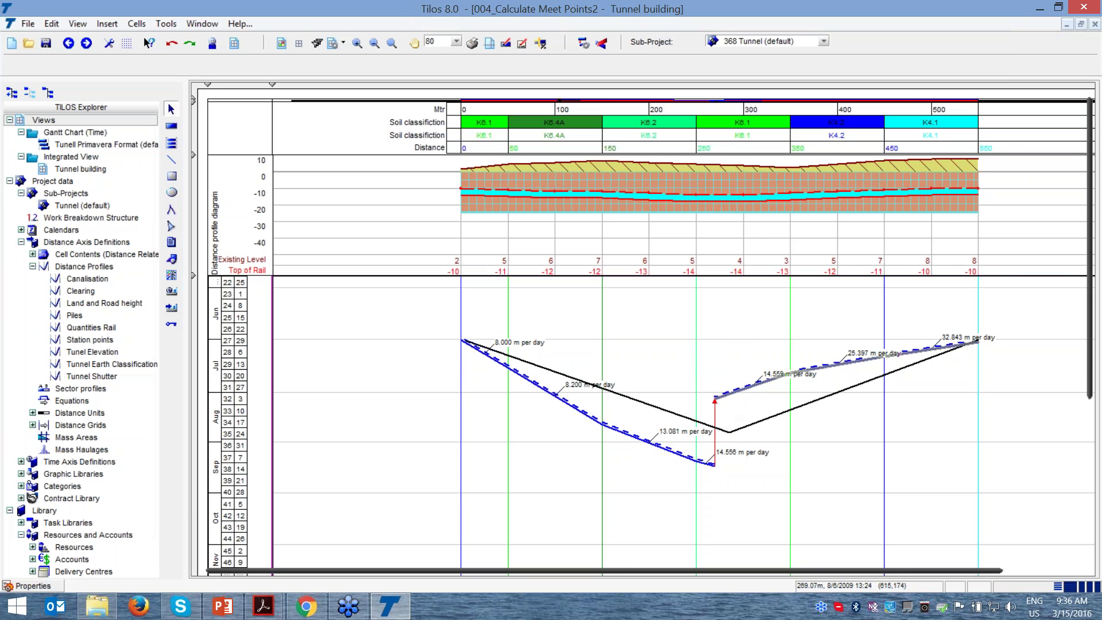
click(680, 394)
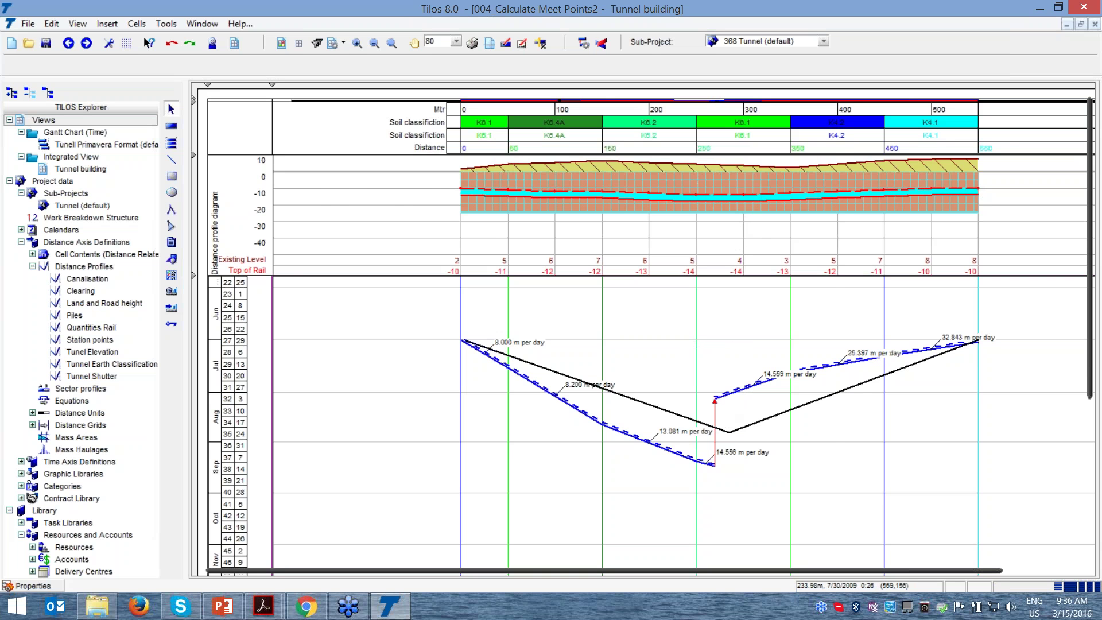
key(F9)
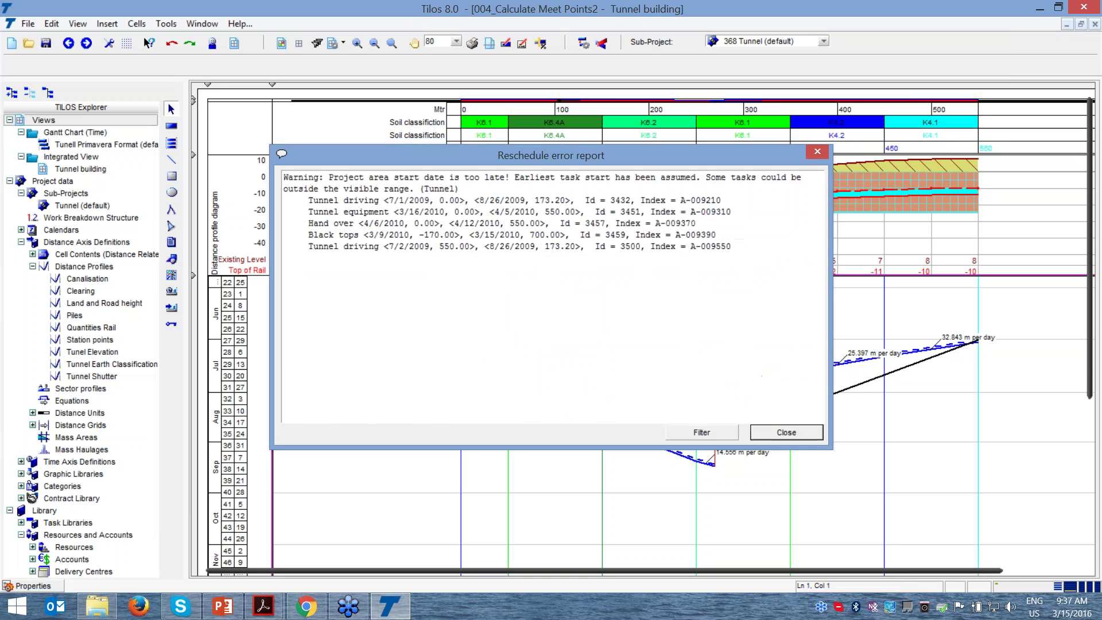
key(Escape)
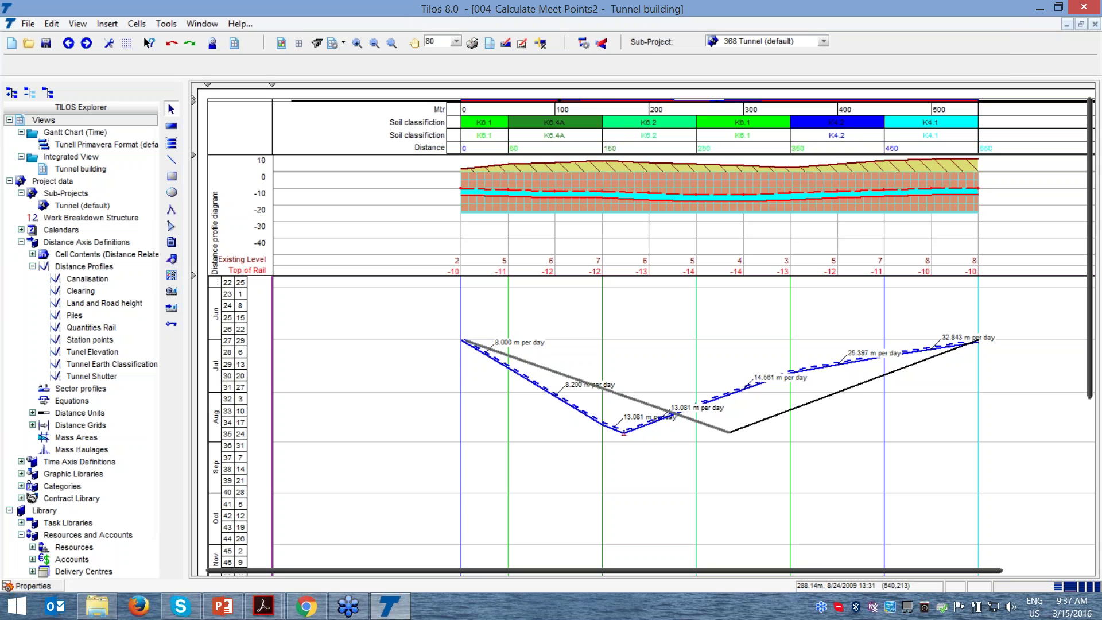
Step: Check the blue meet point against the distance scale, then move the blue drive from 550 m to start on 7/15/2009 and reschedule
drag(654, 436, 632, 431)
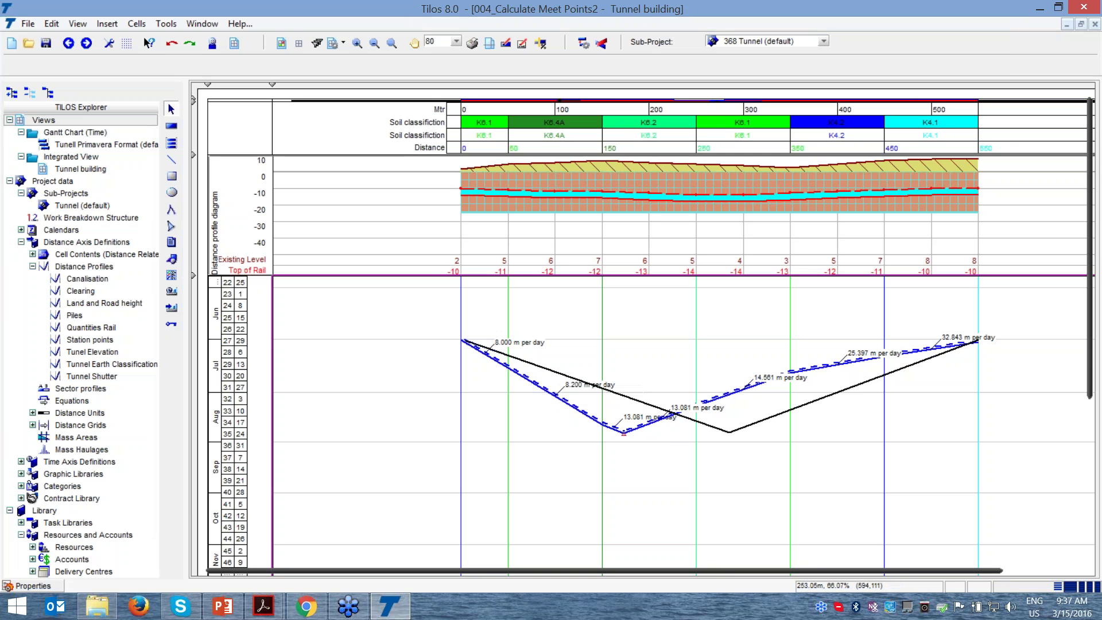
click(721, 148)
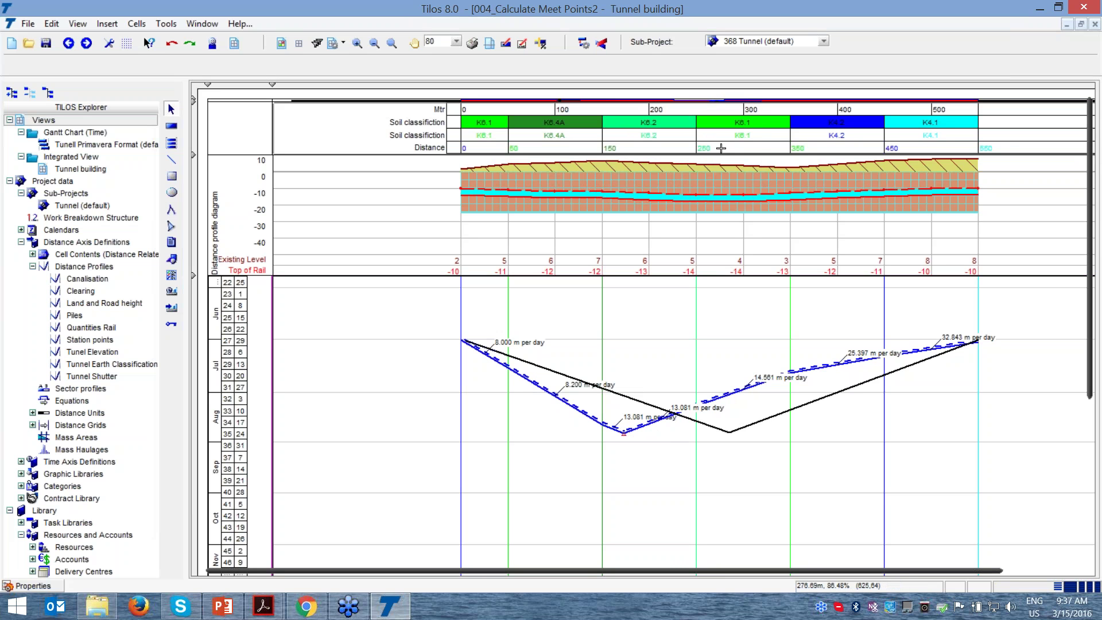
click(720, 148)
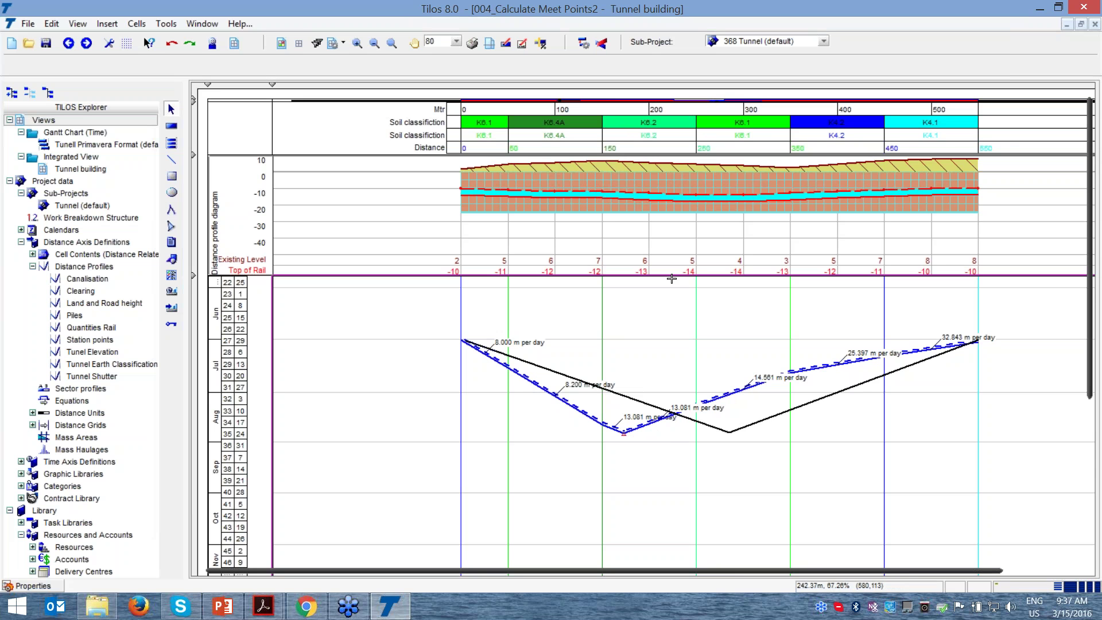
click(610, 428)
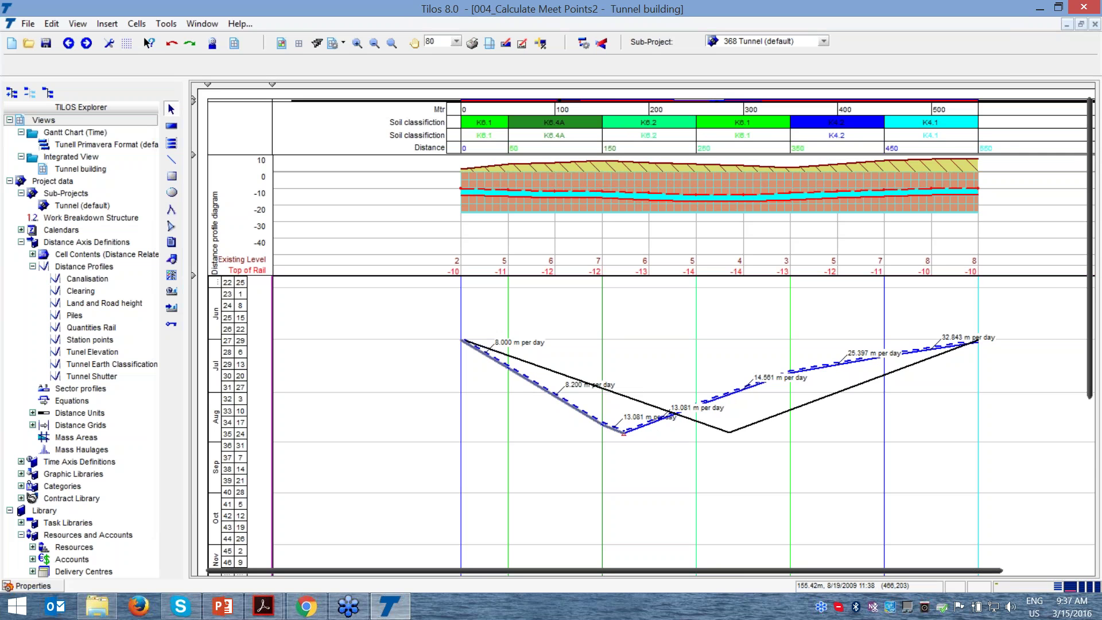
click(596, 418)
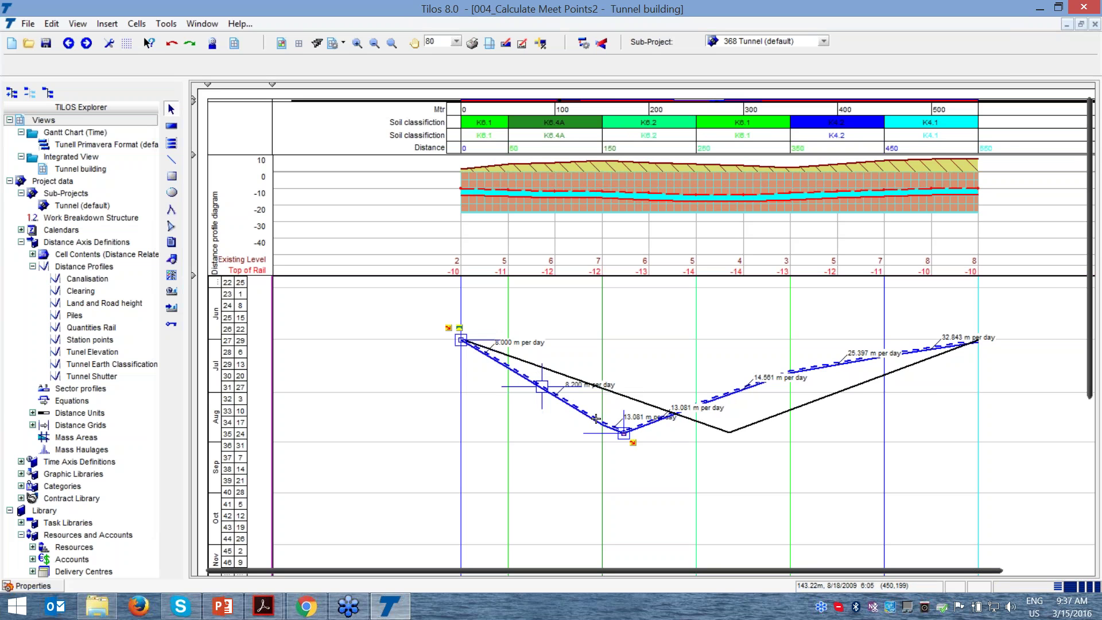
click(824, 368)
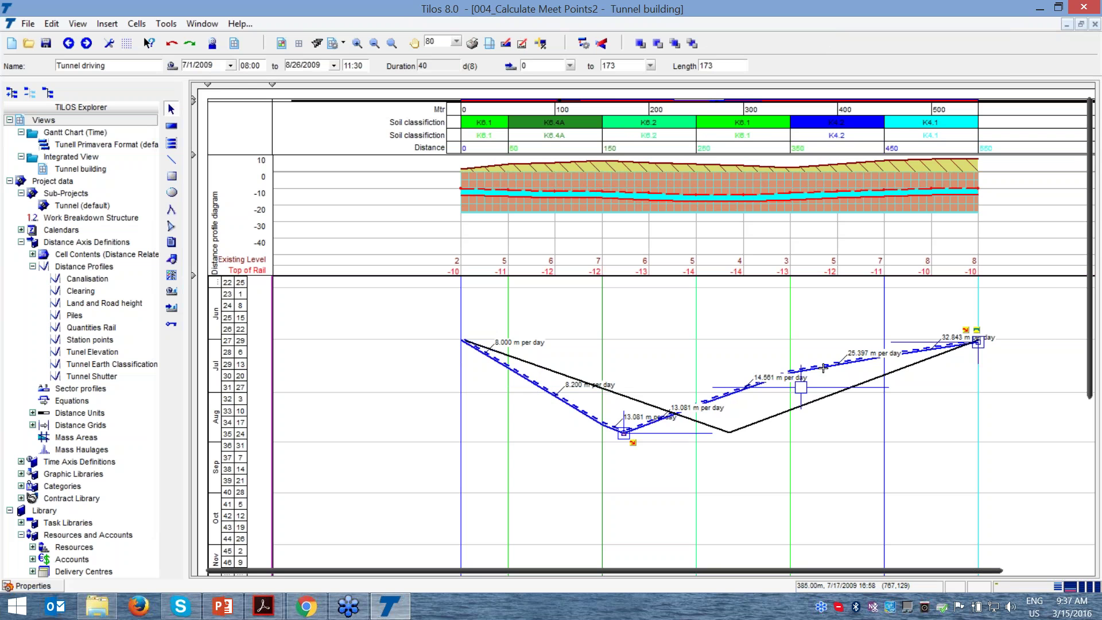
drag(801, 387, 800, 408)
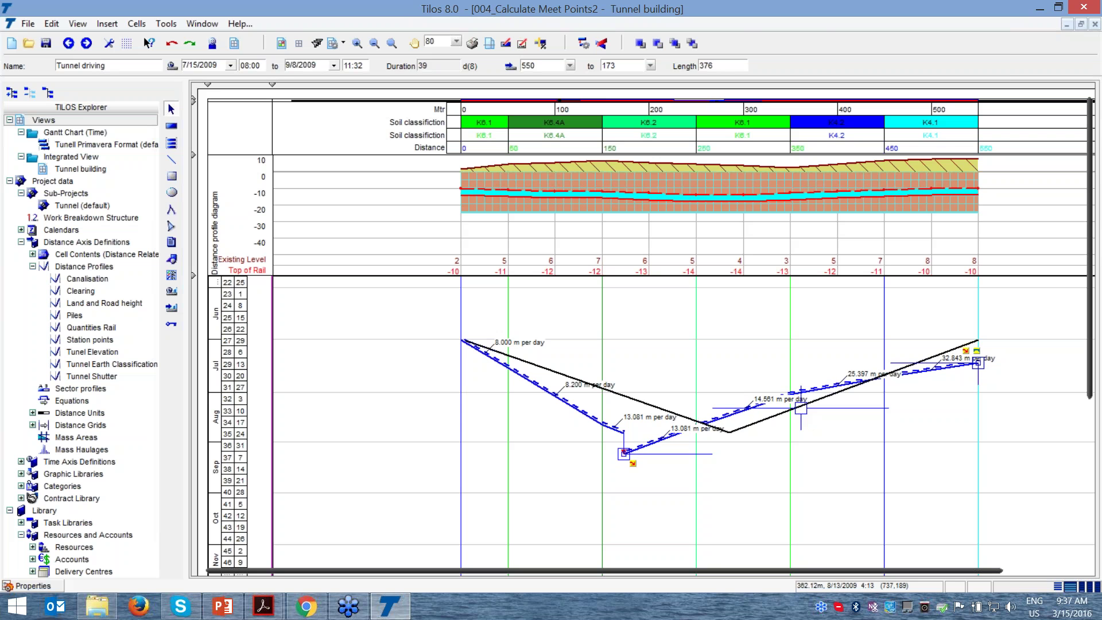
click(821, 466)
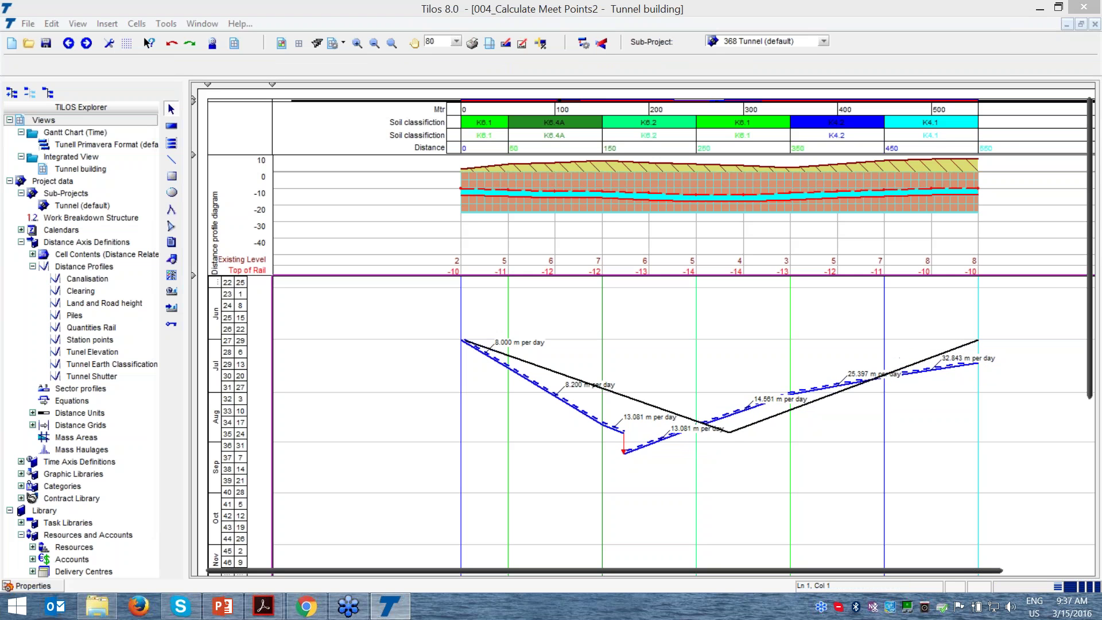
key(Return)
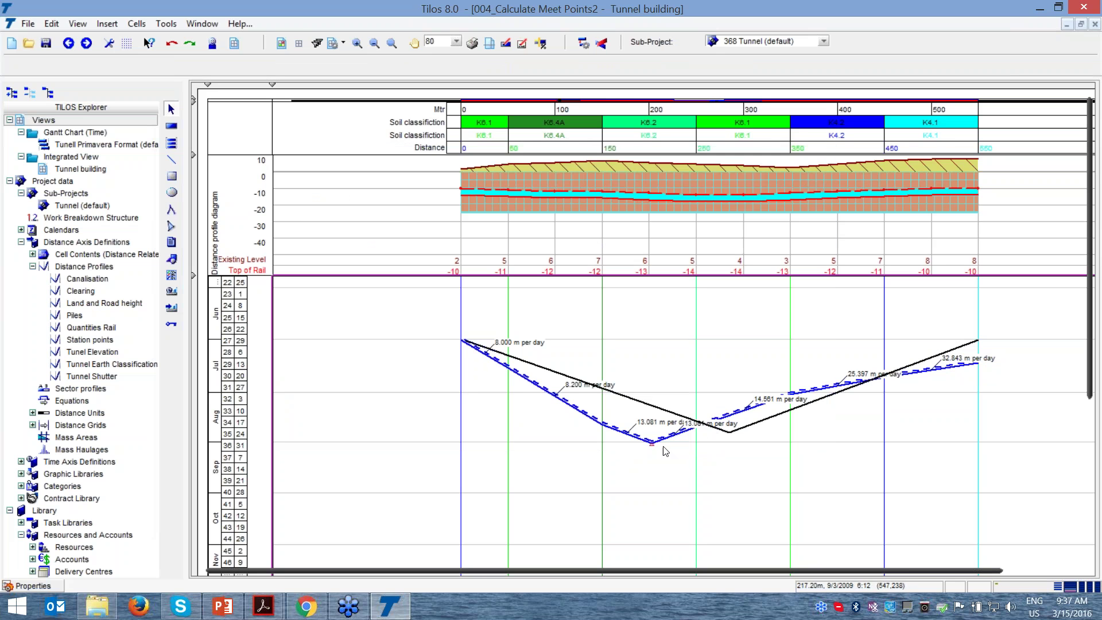
Step: Delay the blue drive from 550 m to start on 8/3/2009 and reschedule to recalculate the meet point
click(660, 135)
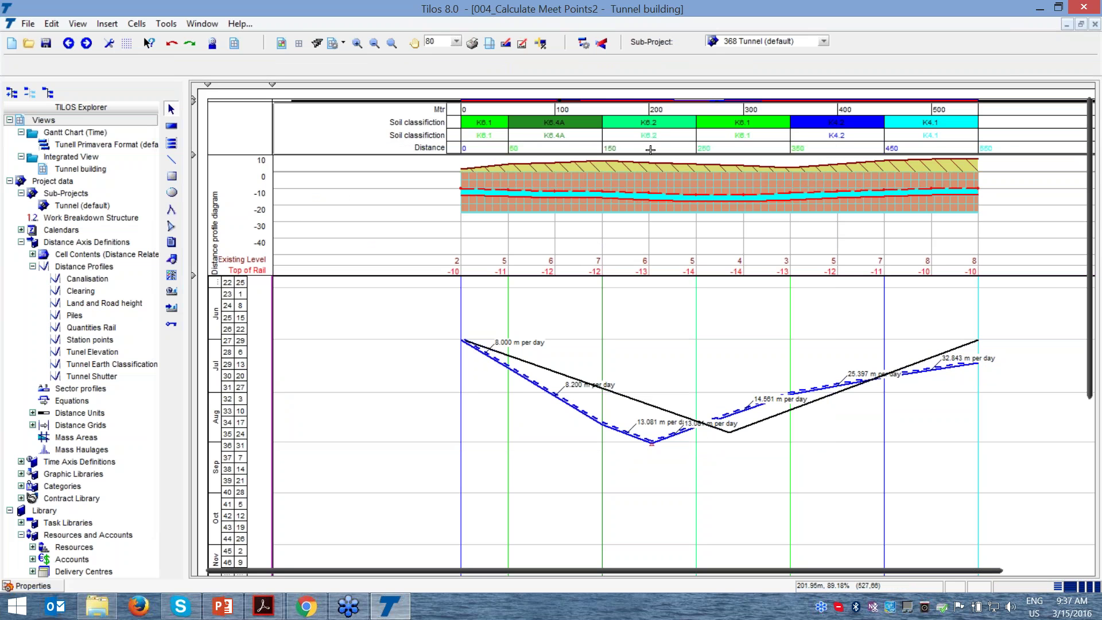
drag(943, 367, 928, 397)
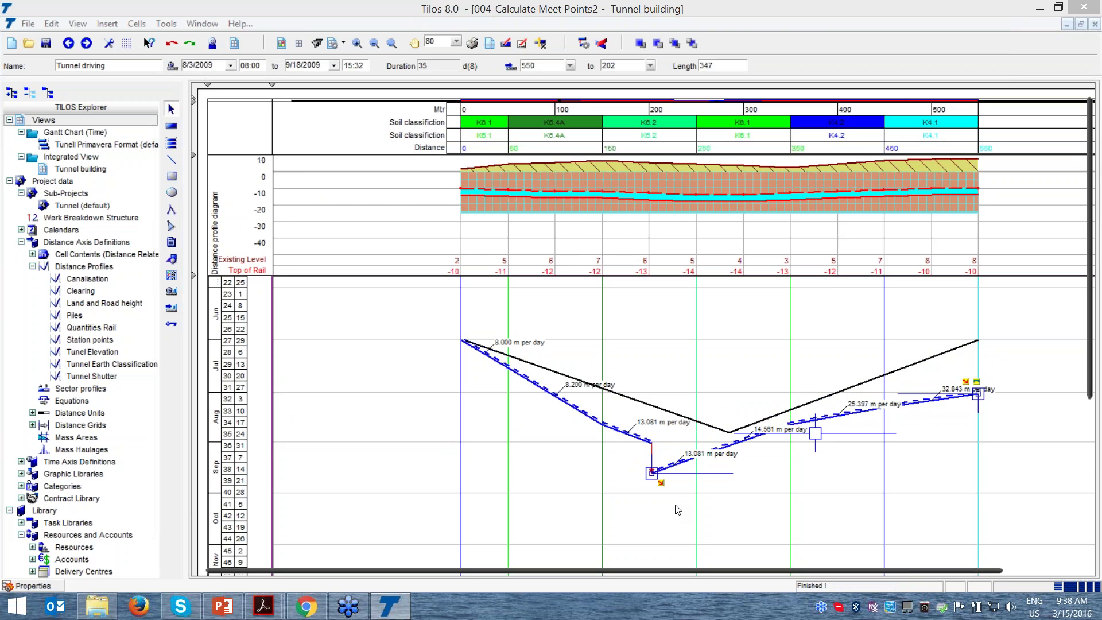
key(Return)
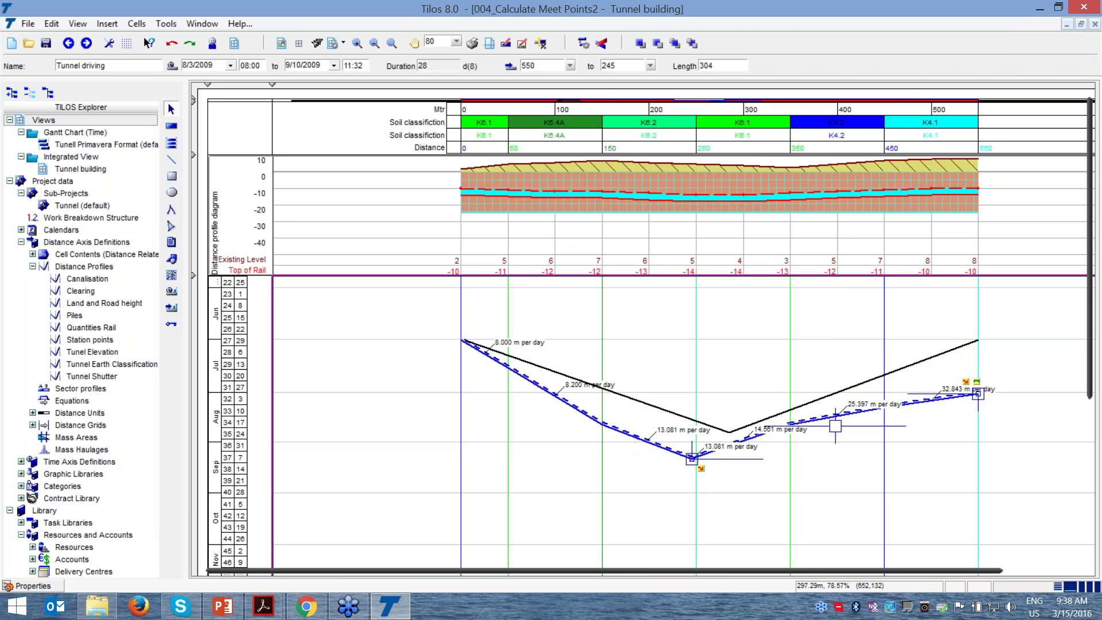
Step: Delay the blue drive from 550 m further to start on 8/13/2009 and reschedule the project
drag(938, 401, 940, 419)
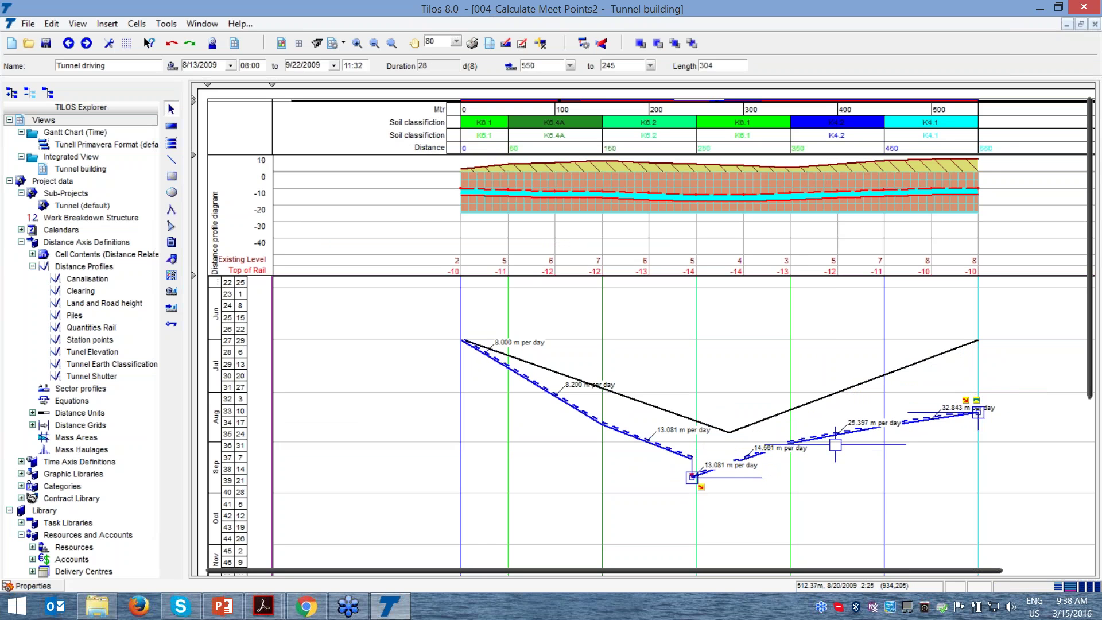
drag(835, 445, 847, 440)
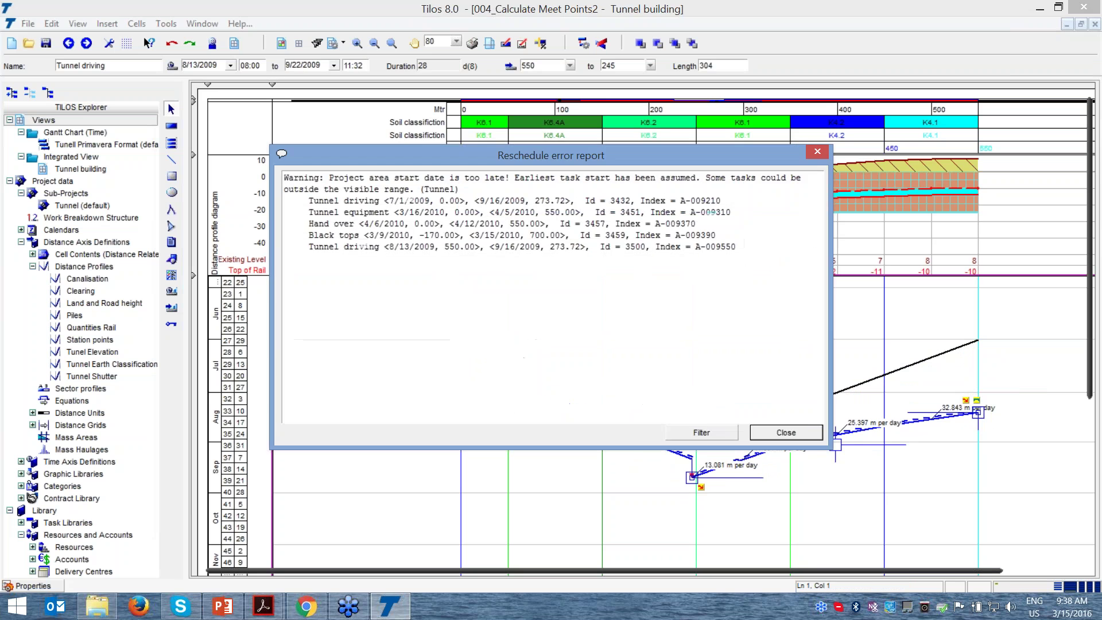
key(Return)
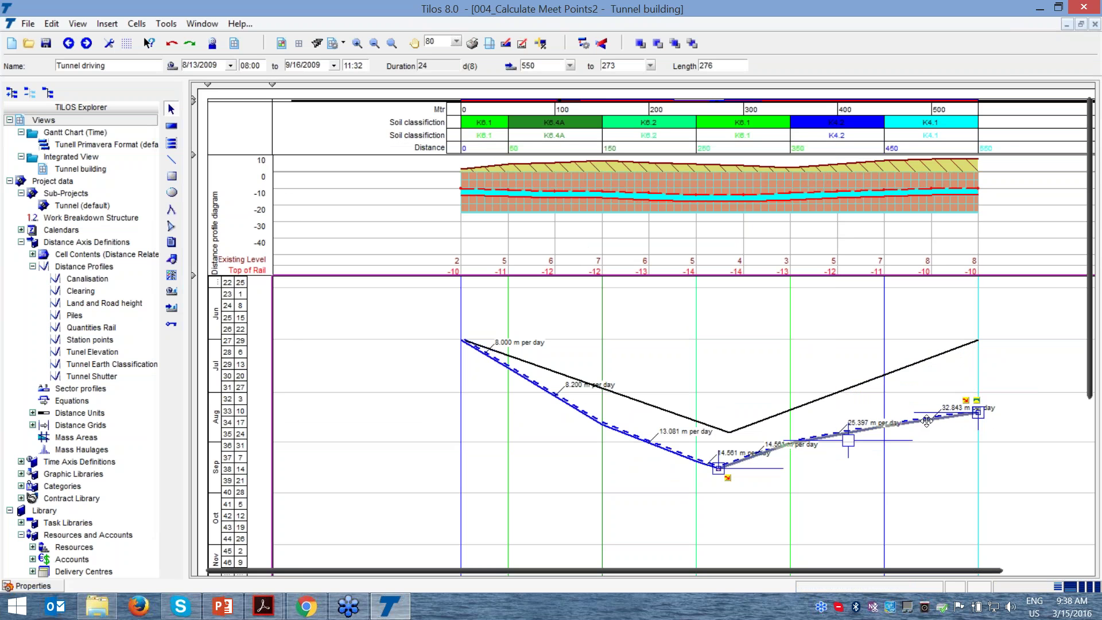
Step: Adjust the blue drive from 550 m to start on 8/18/2009 and reschedule, aligning the blue meet point with the black one
drag(928, 418, 929, 424)
key(Return)
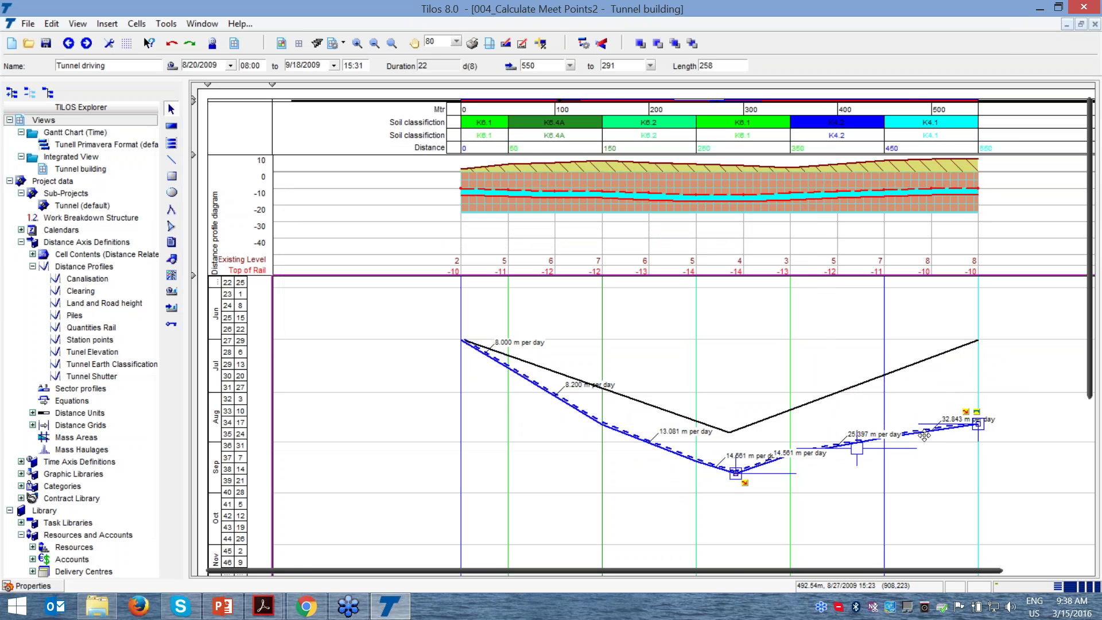
drag(923, 431, 921, 453)
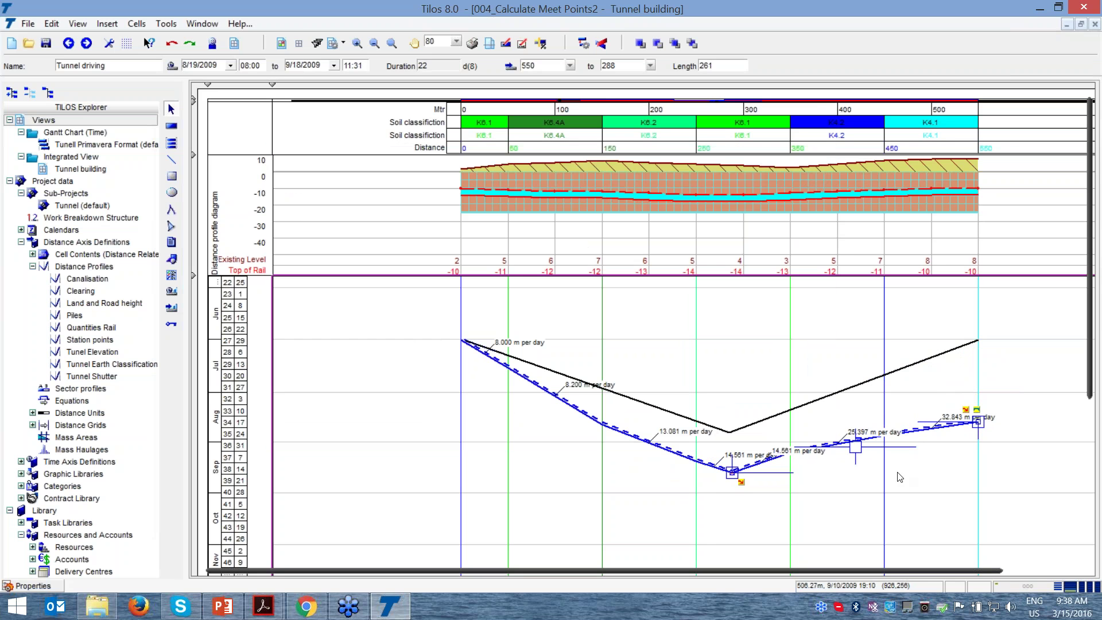
click(899, 477)
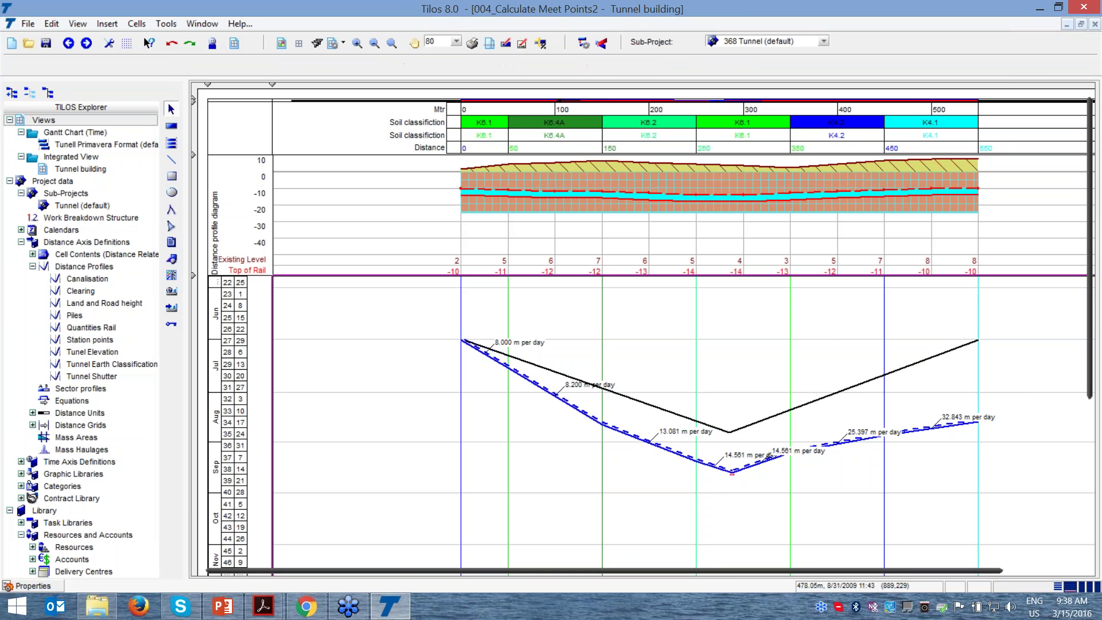
click(803, 448)
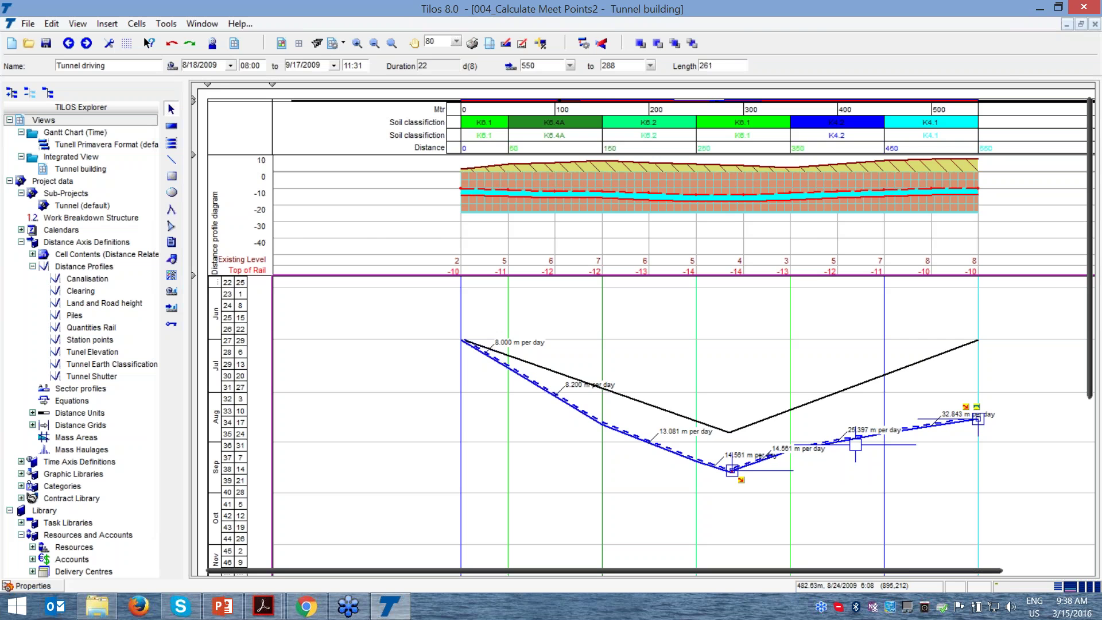
drag(740, 478, 905, 475)
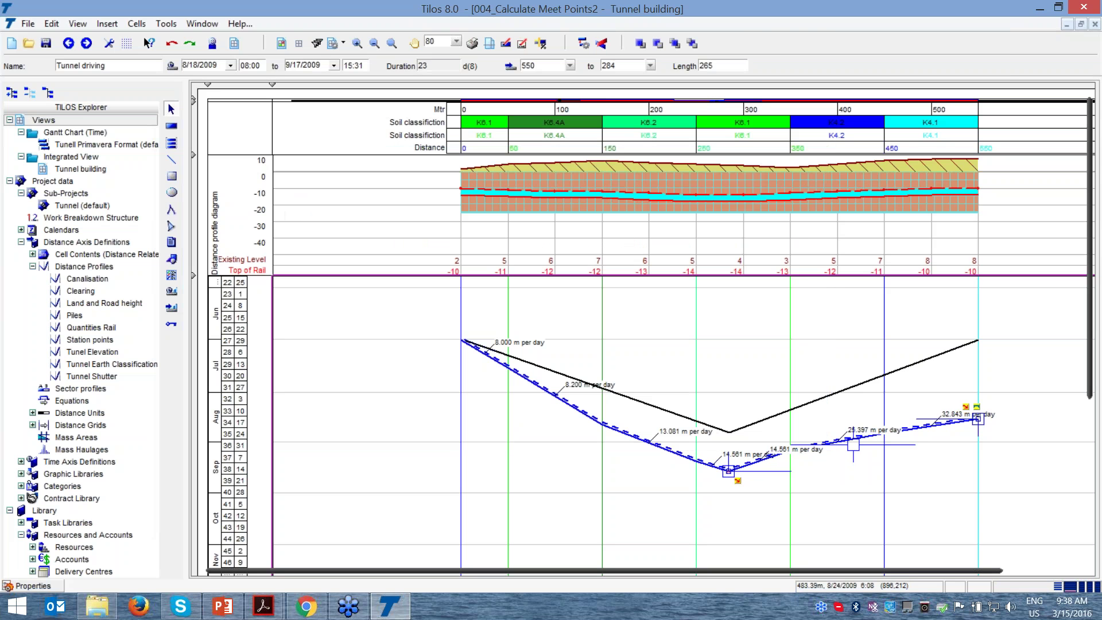
click(905, 475)
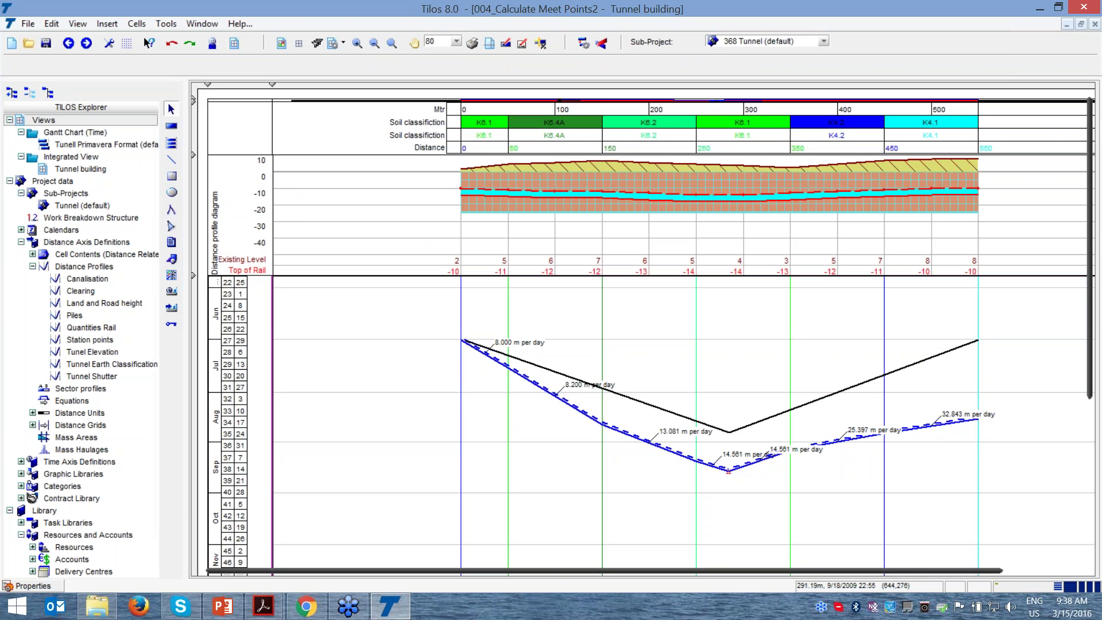
Step: Move the blue drive from 0 m to start around early June, the one from 550 m to start on 8/3/2009, and reschedule
click(727, 468)
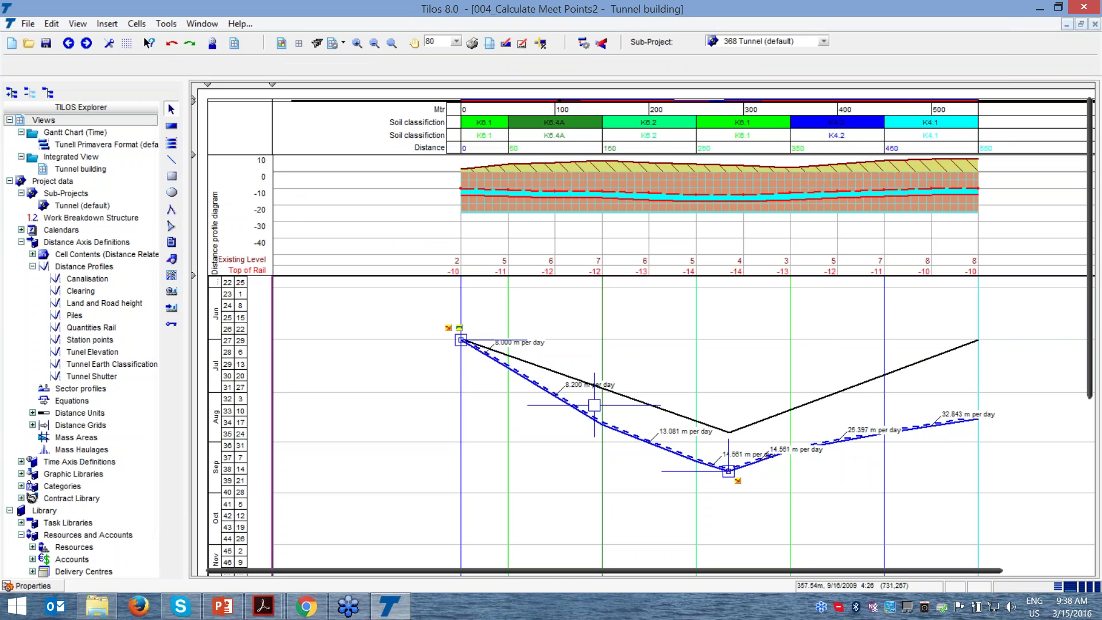
click(938, 423)
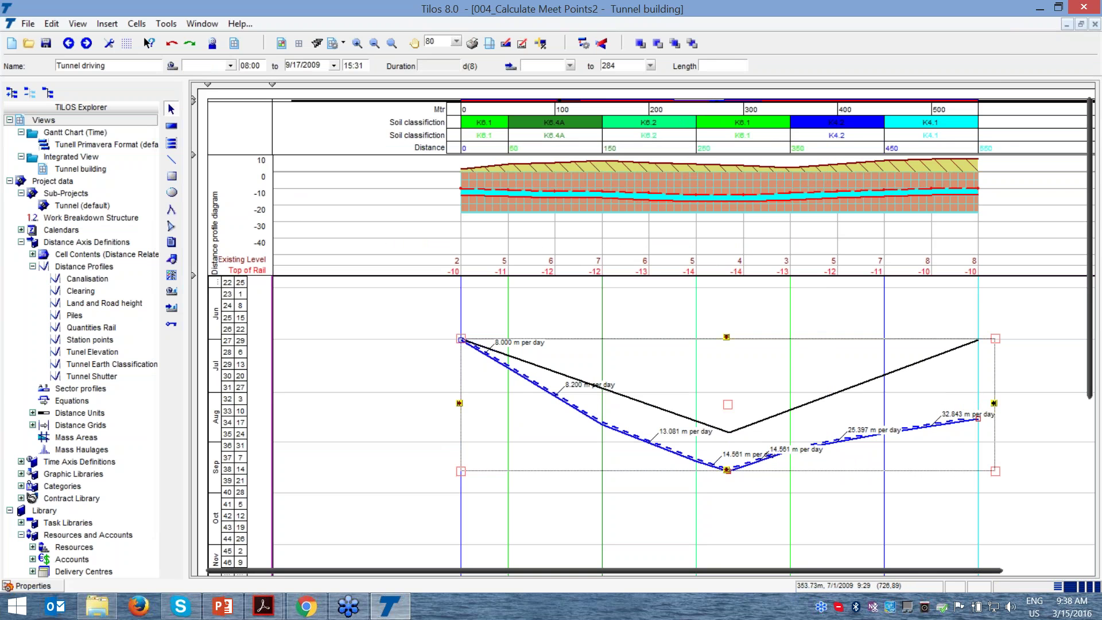
drag(825, 471, 825, 485)
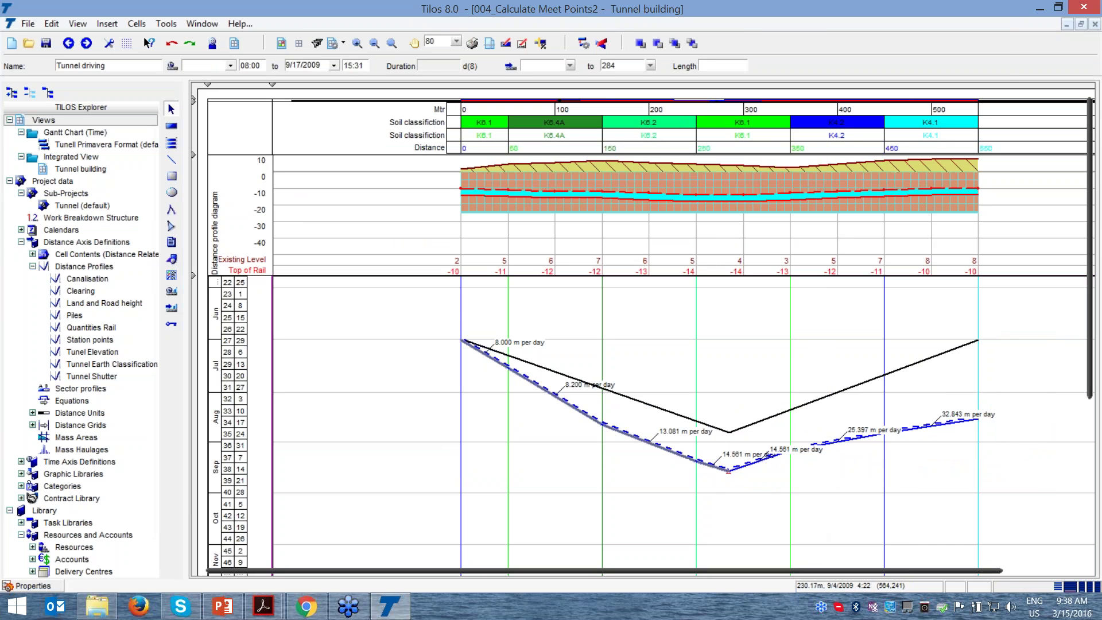
drag(669, 447, 670, 398)
drag(919, 430, 917, 403)
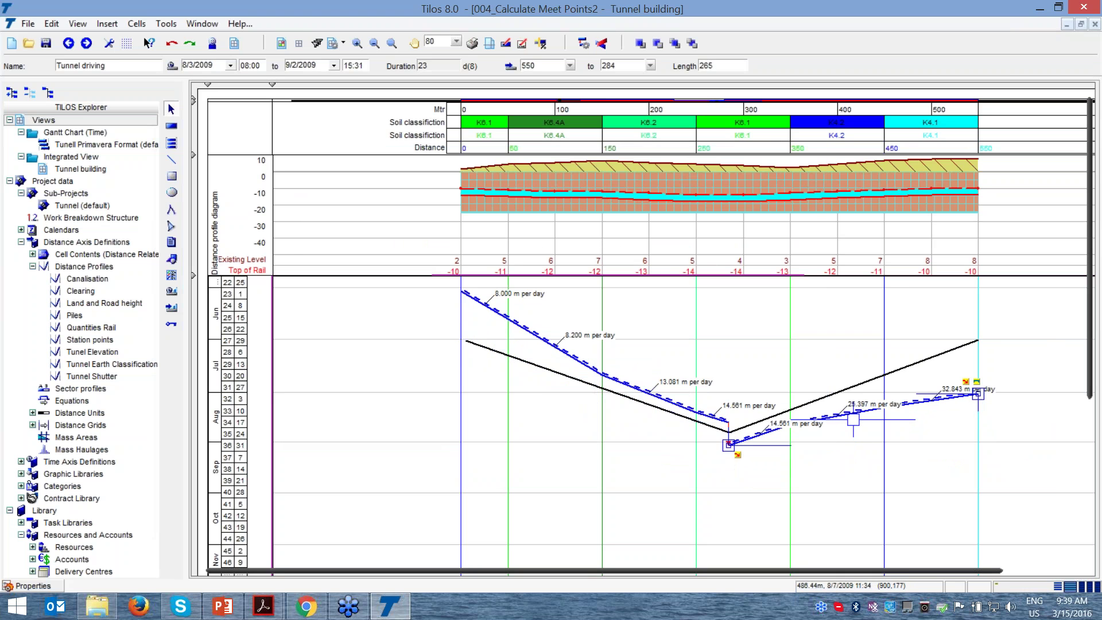
key(Return)
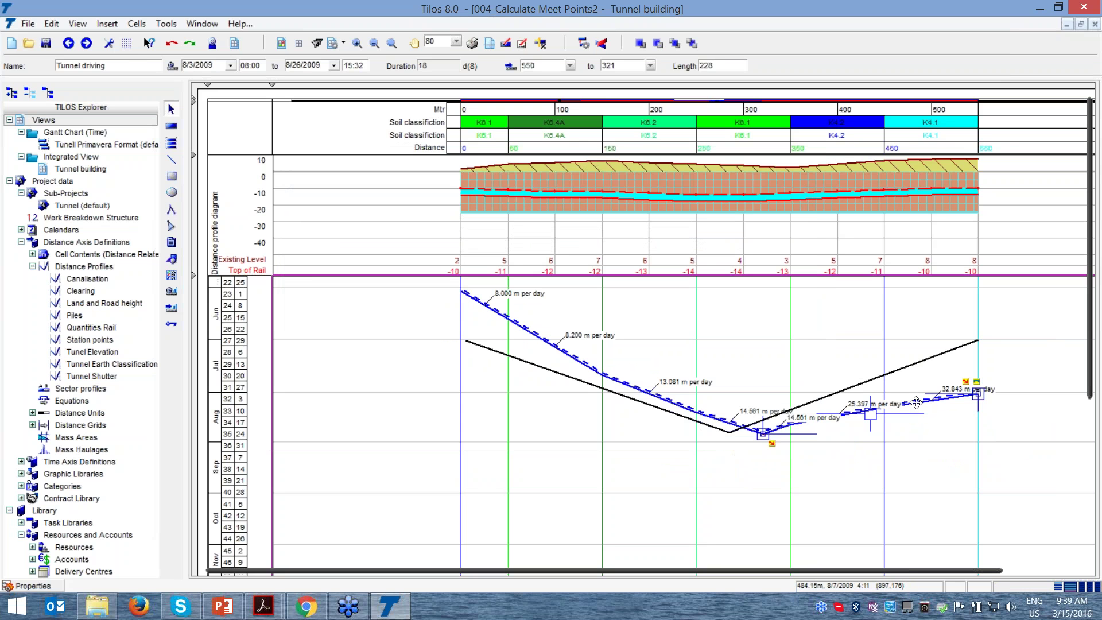
Step: Move the blue drive from 0 m to start on 6/8/2009 and reschedule to recalculate the meet point
click(584, 365)
drag(584, 364, 585, 374)
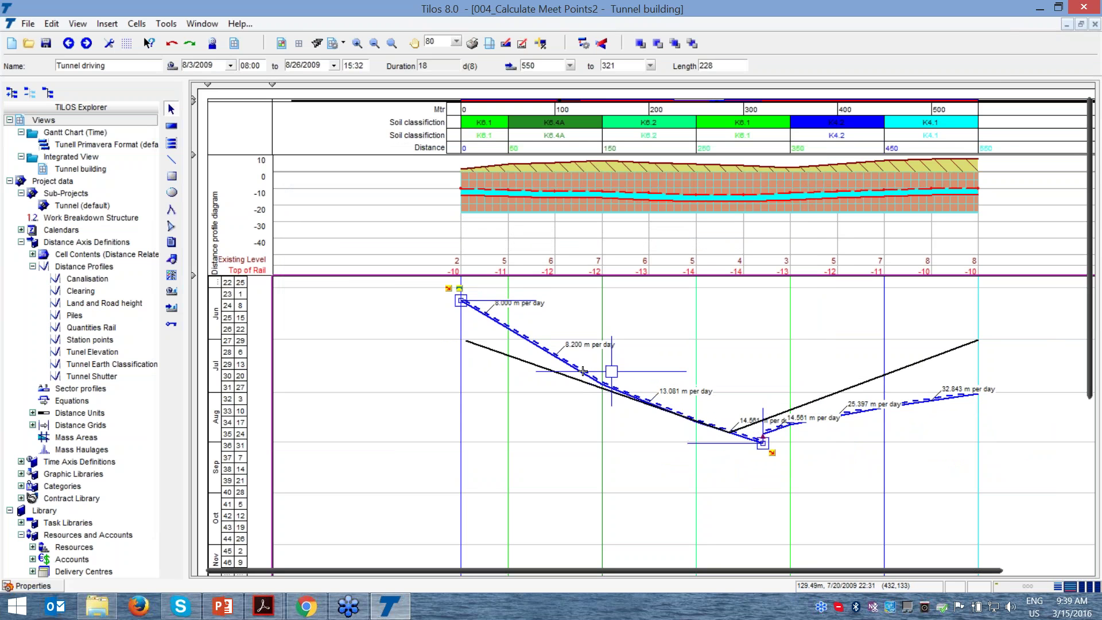
drag(762, 443, 749, 438)
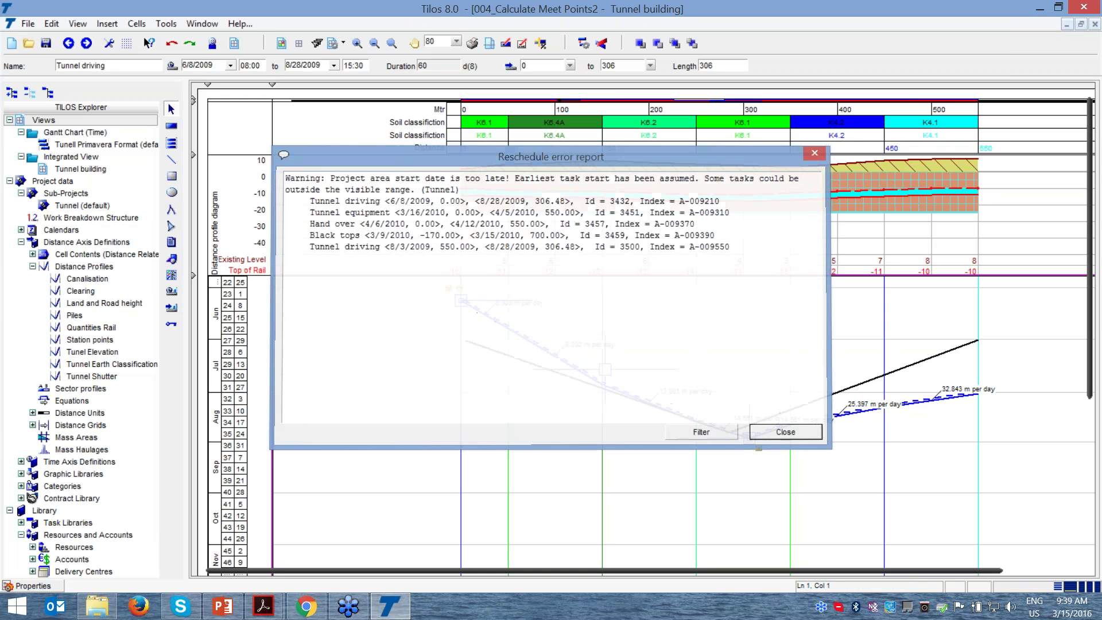
click(782, 428)
Step: Delay the blue drive from 0 m to start on 6/16/2009, reschedule, and check the recalculated meet point
drag(542, 344, 542, 358)
drag(749, 452, 728, 445)
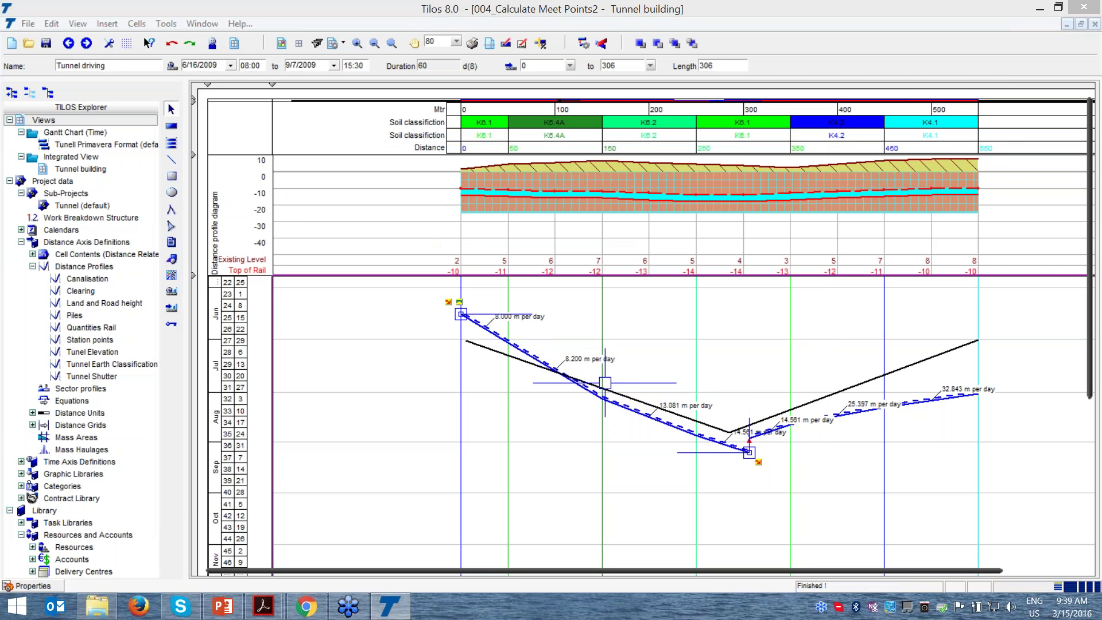
click(782, 431)
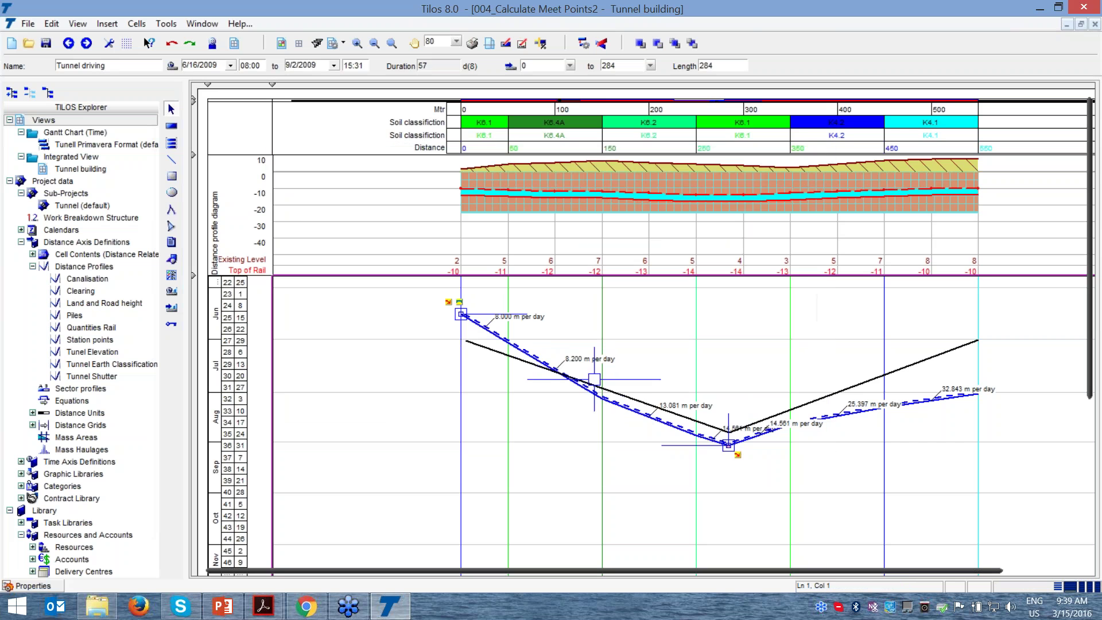
click(721, 482)
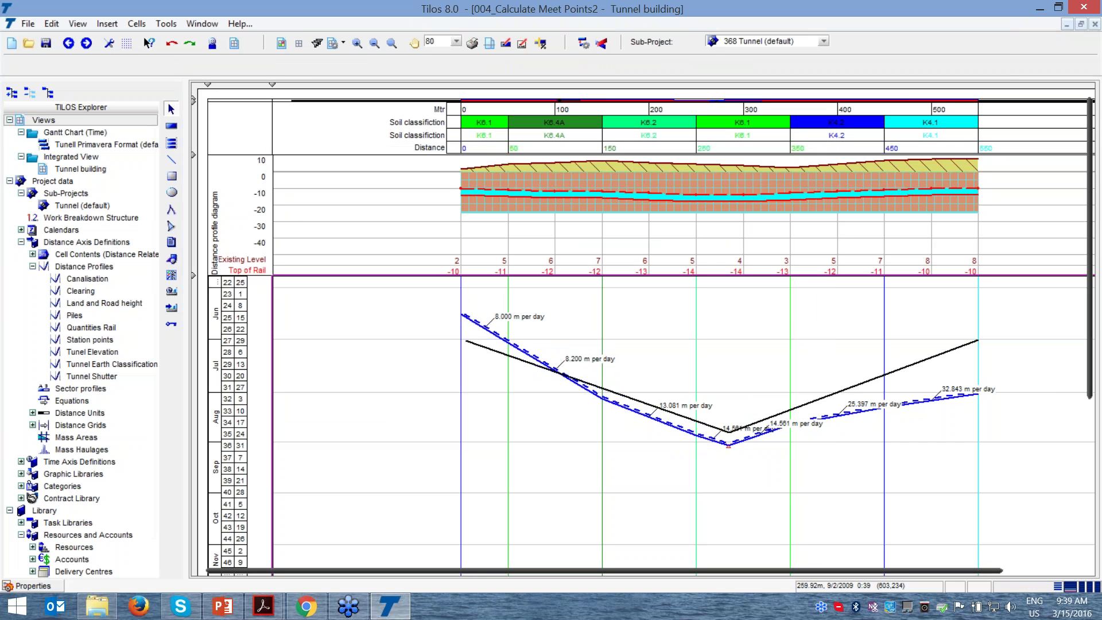
click(726, 442)
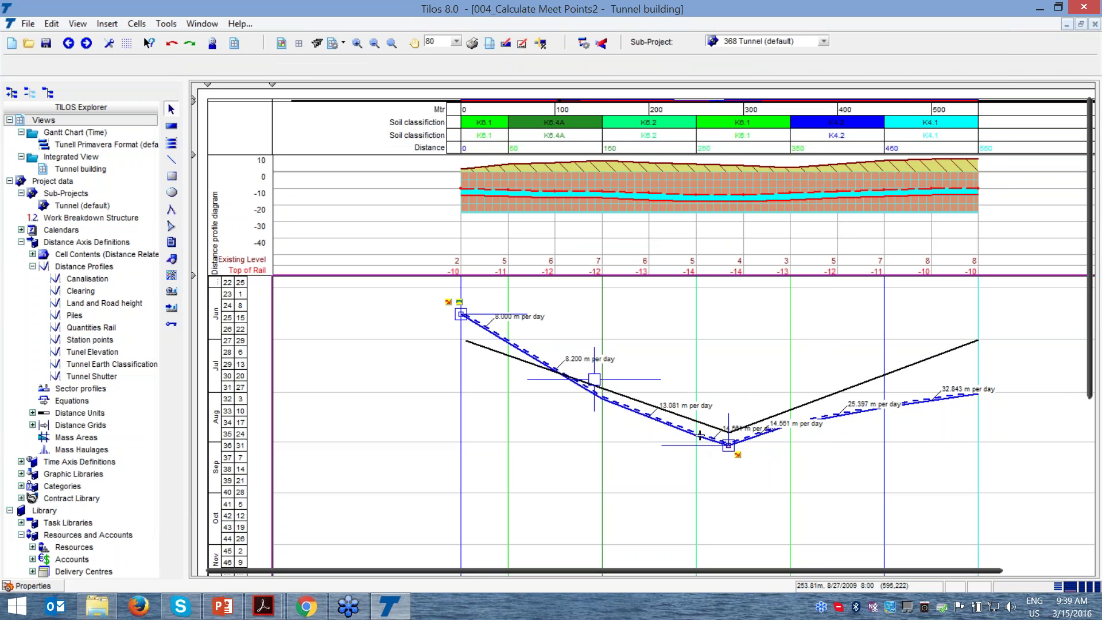
Step: Bring the blue drive from 550 m forward to start on 7/27/2009 and reschedule the project
click(858, 409)
drag(859, 408, 859, 397)
key(Return)
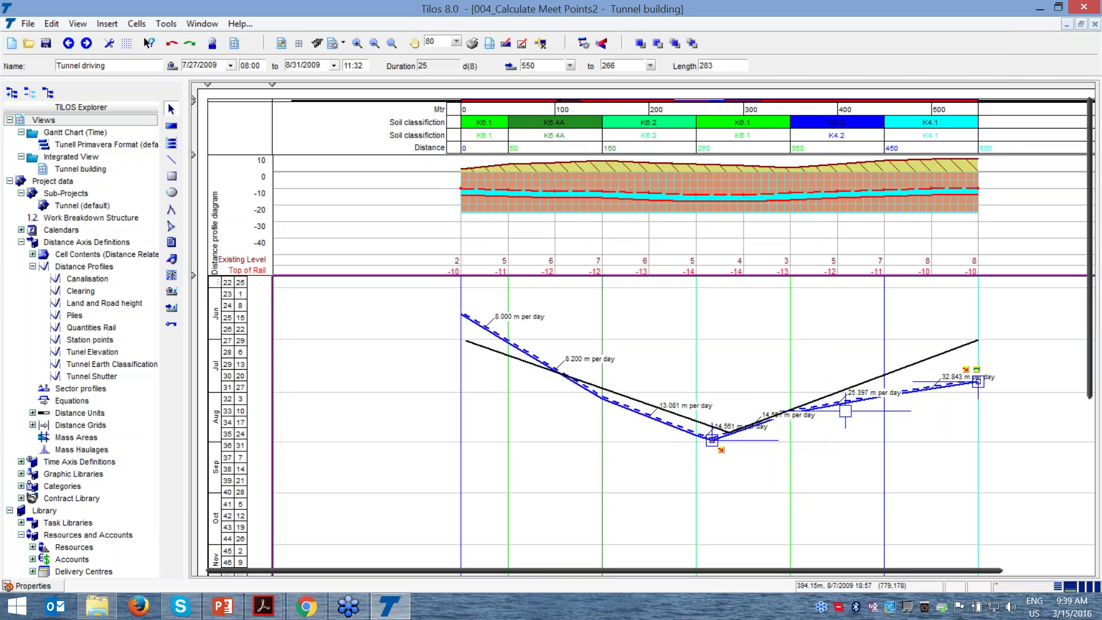
Step: Bring the blue drive from 0 m forward to start on 6/9/2009 and reschedule, aligning the blue meet point with the black one
click(689, 423)
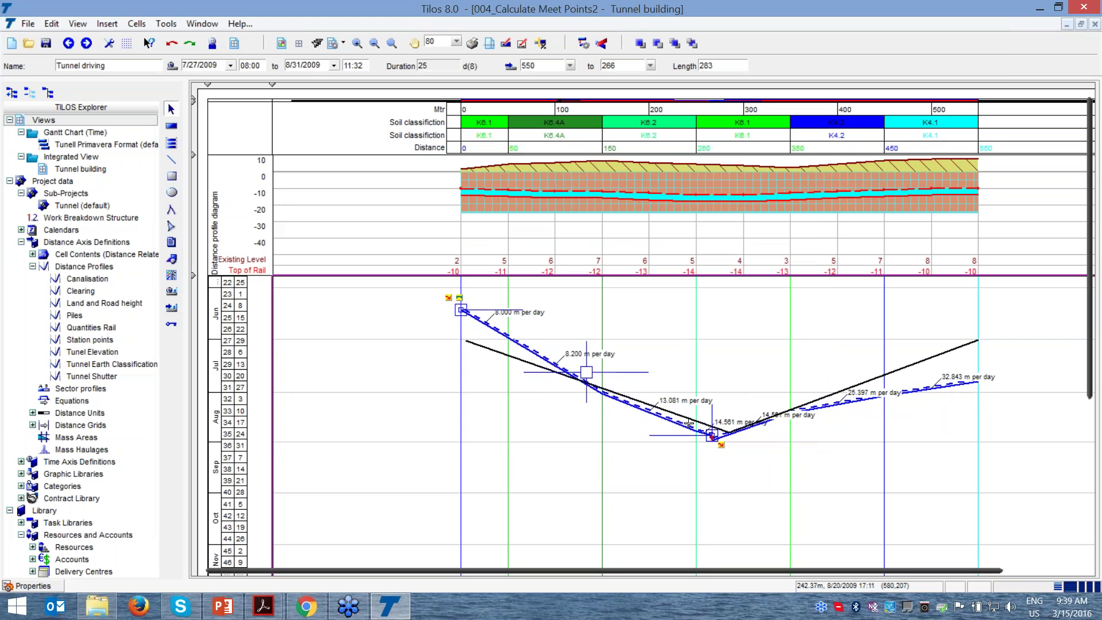
drag(689, 423, 690, 414)
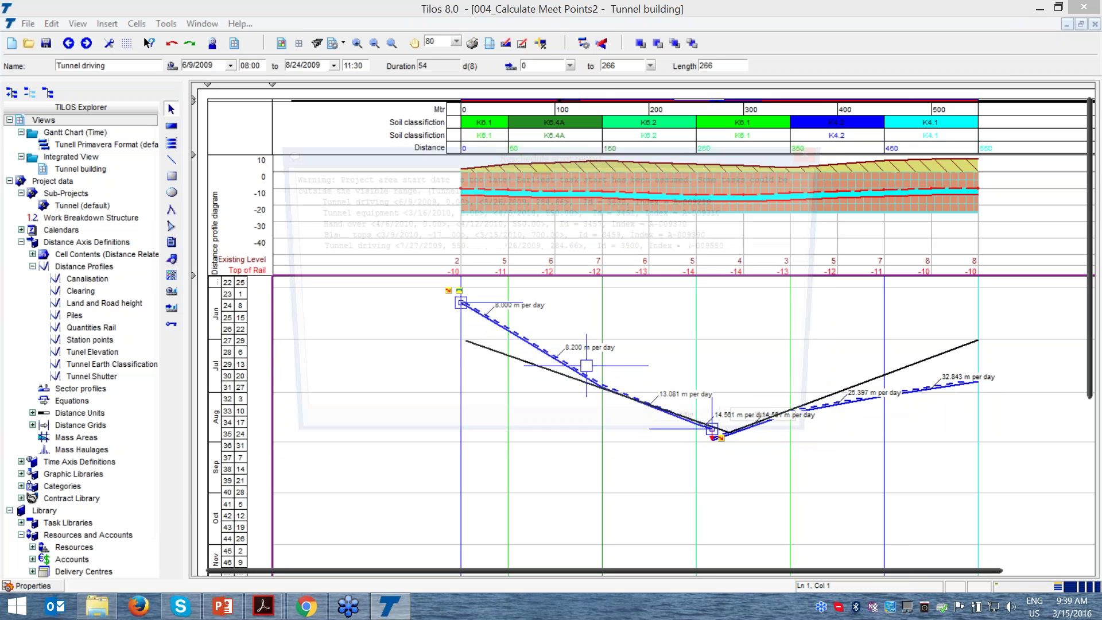
key(Return)
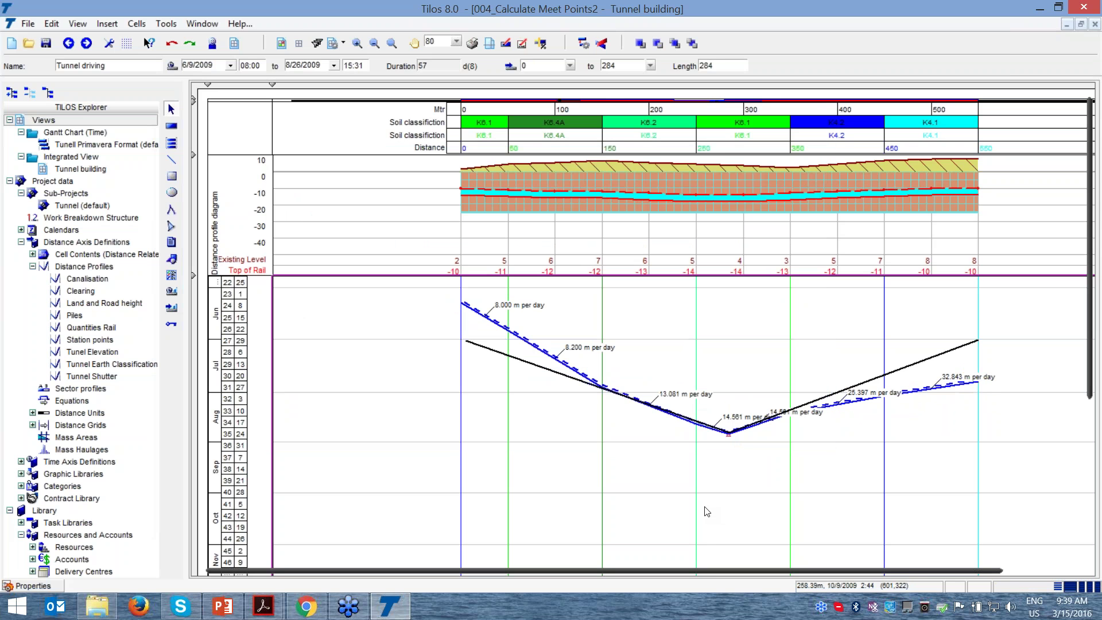
click(706, 511)
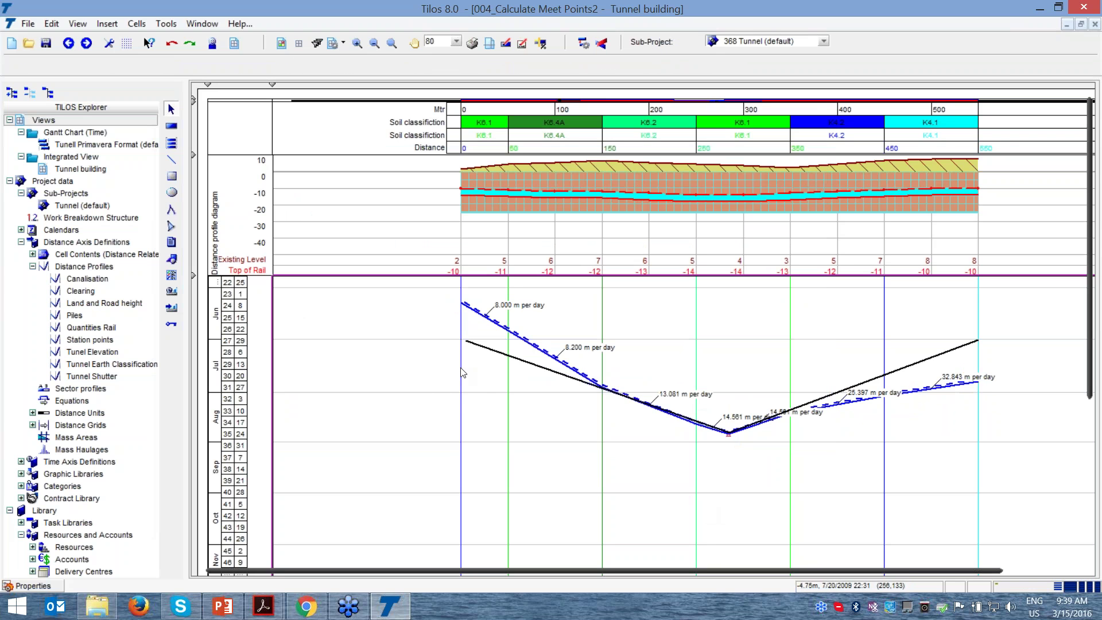
Step: Compare the start points and dates of the black and blue drives at 0 m and 550 m
click(470, 342)
click(473, 302)
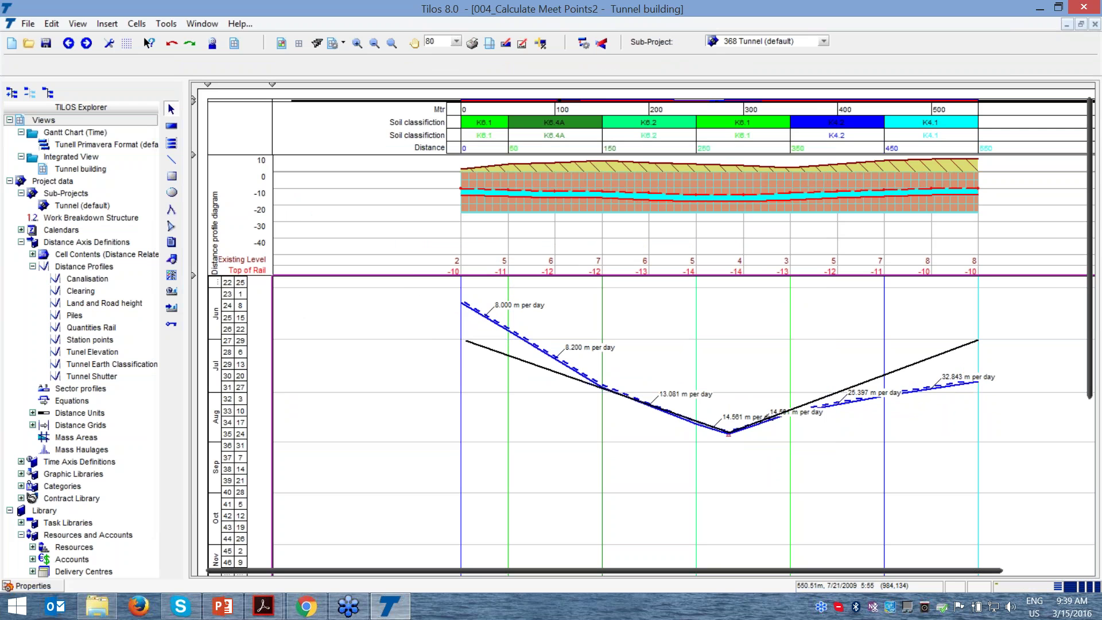
click(977, 341)
click(464, 304)
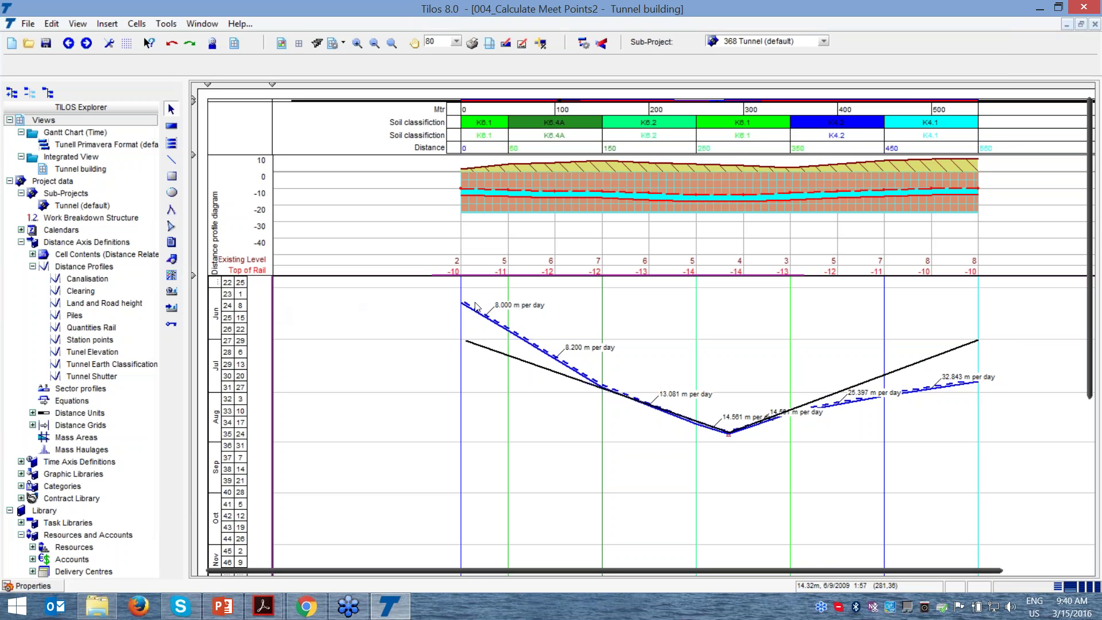
click(574, 357)
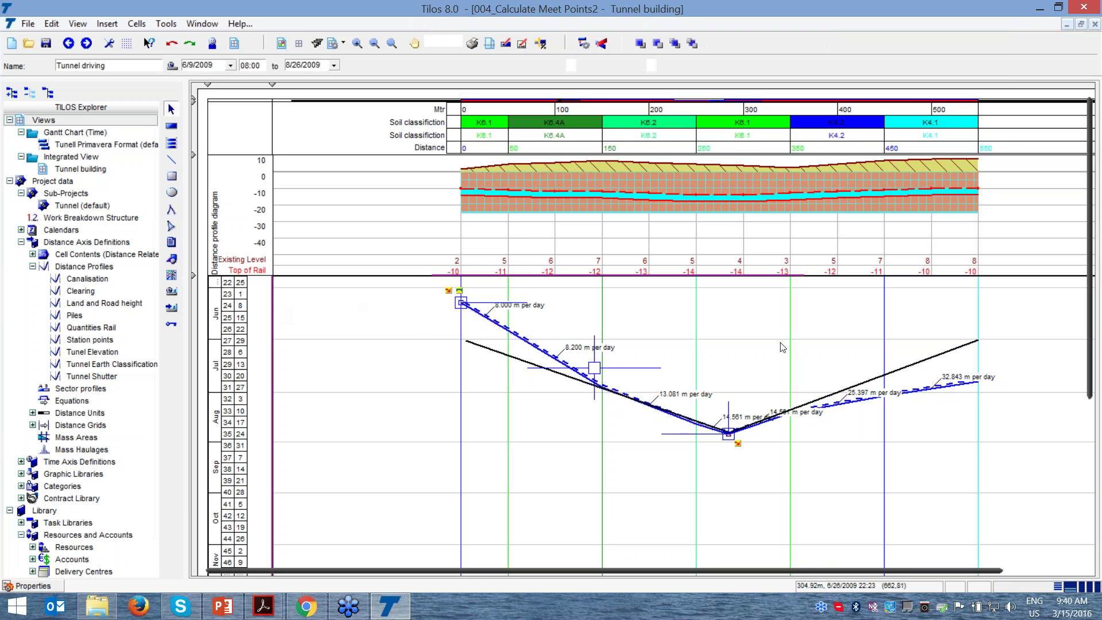
click(923, 386)
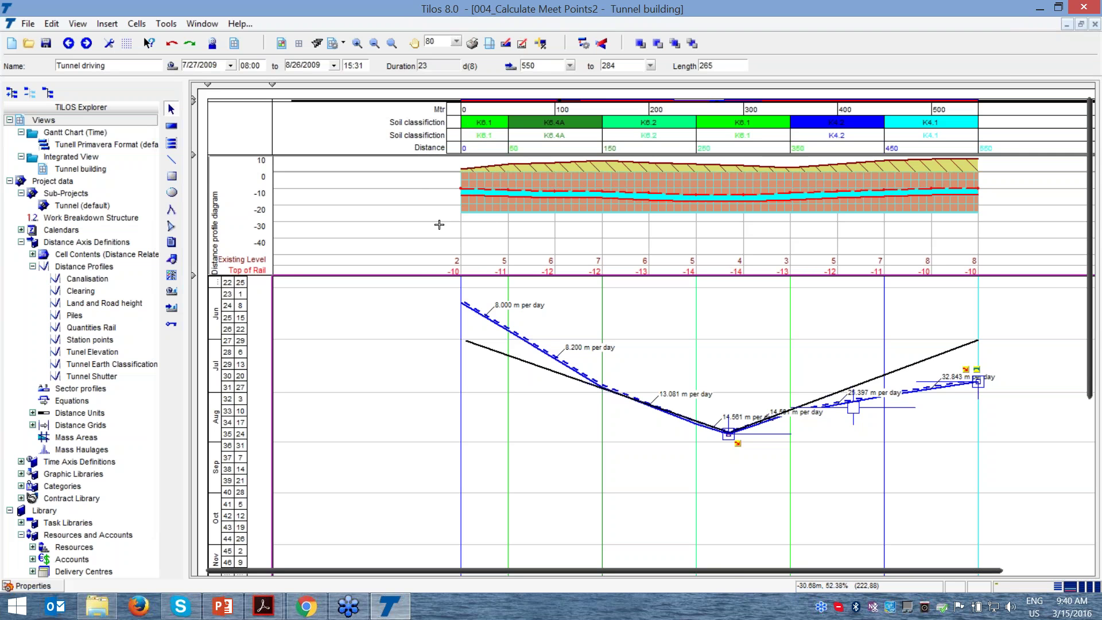
click(467, 187)
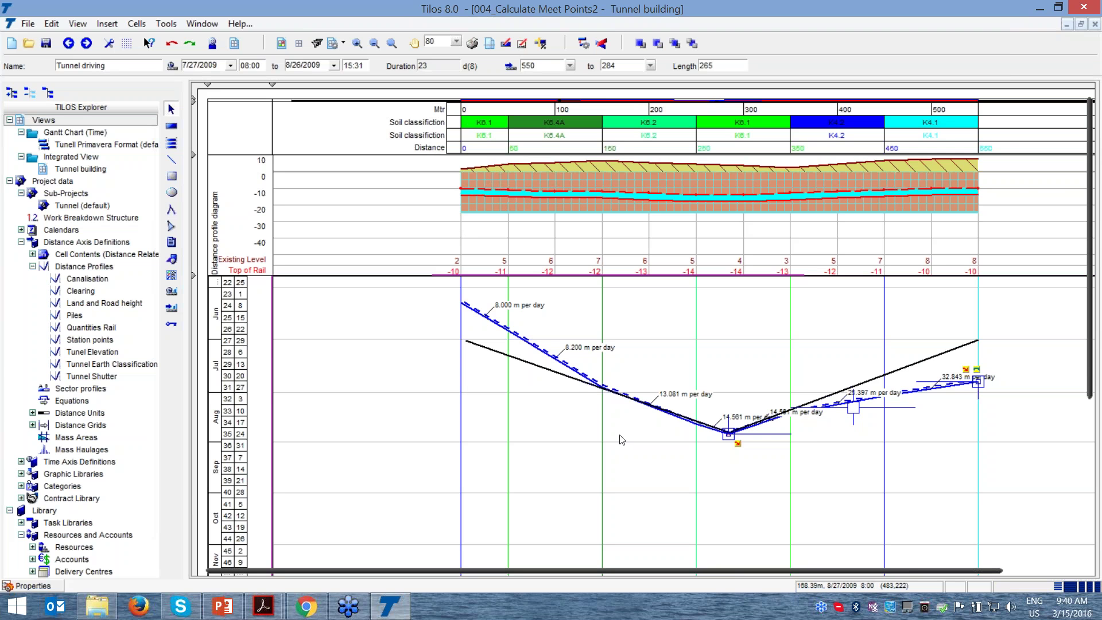
Step: Open the object properties of the blue drive from 0 m, dock them, and look through the calendars available for the task
click(531, 345)
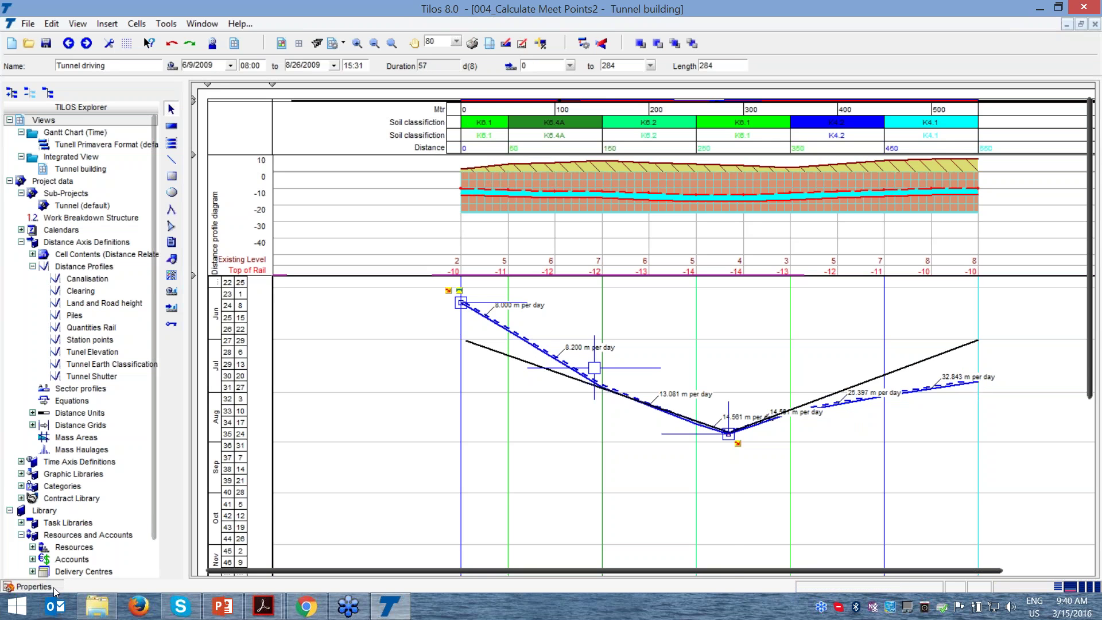
click(32, 585)
click(115, 476)
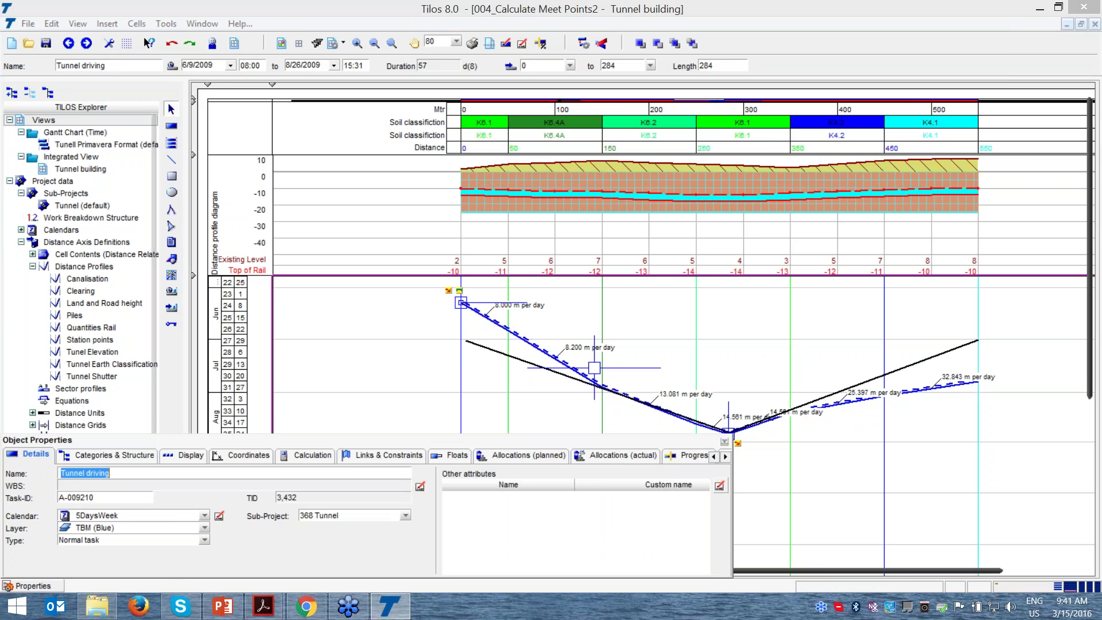
click(204, 516)
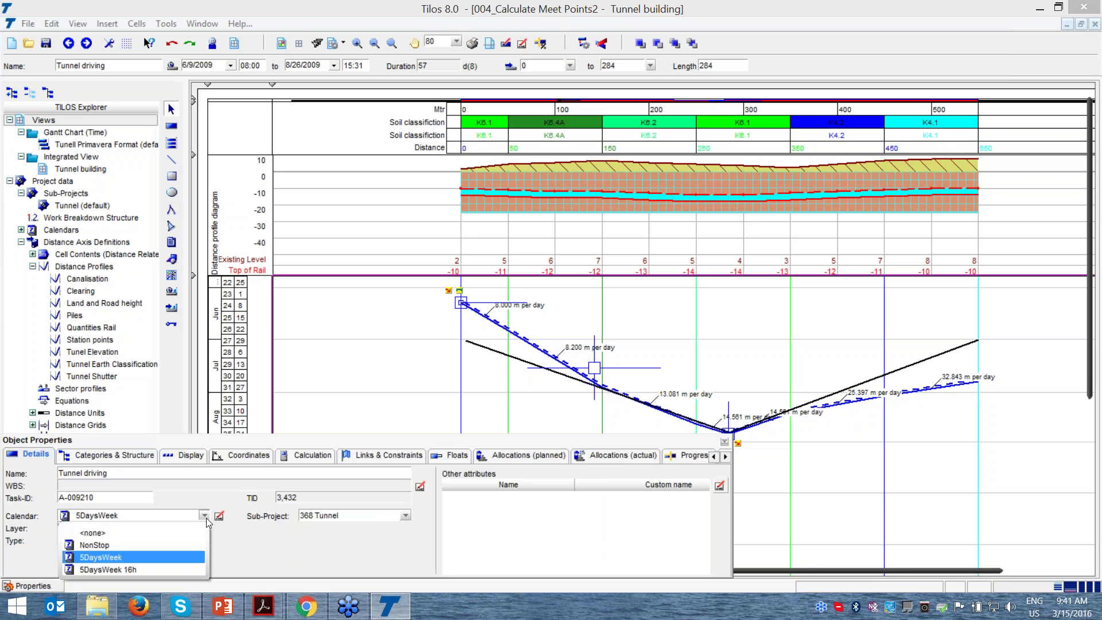
click(726, 445)
click(726, 445)
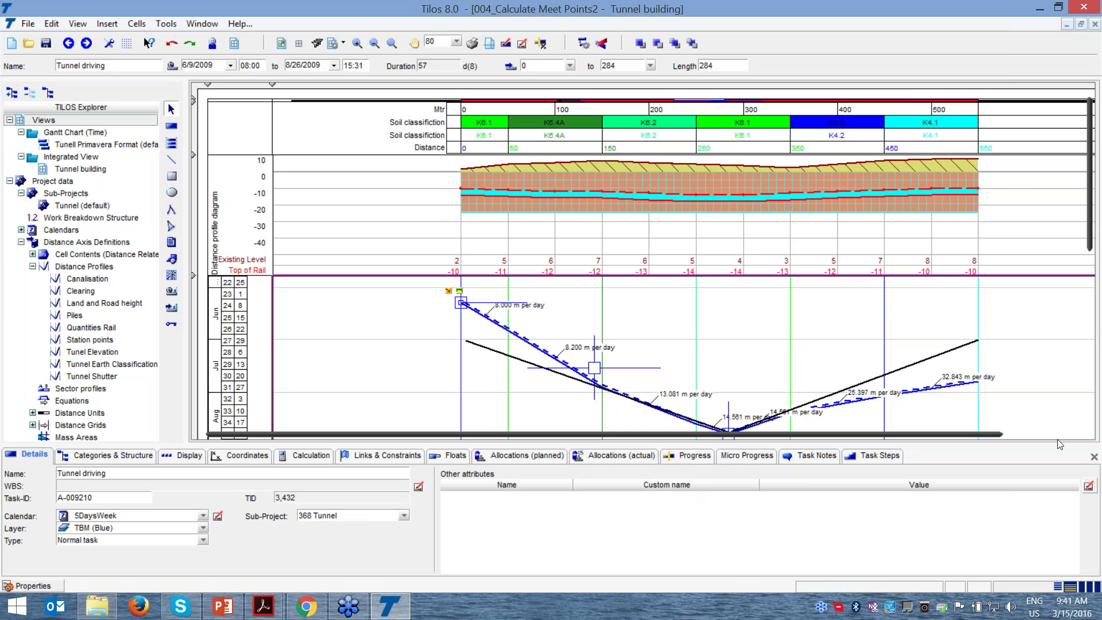
click(202, 521)
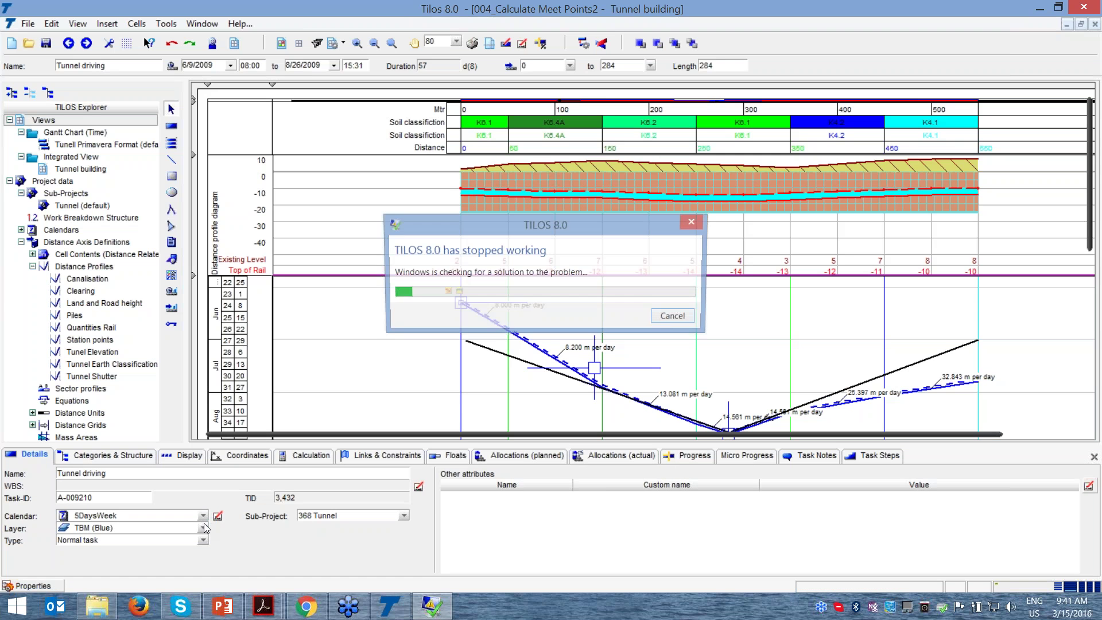
Step: Dismiss the crash report and restart TILOS 8
click(693, 222)
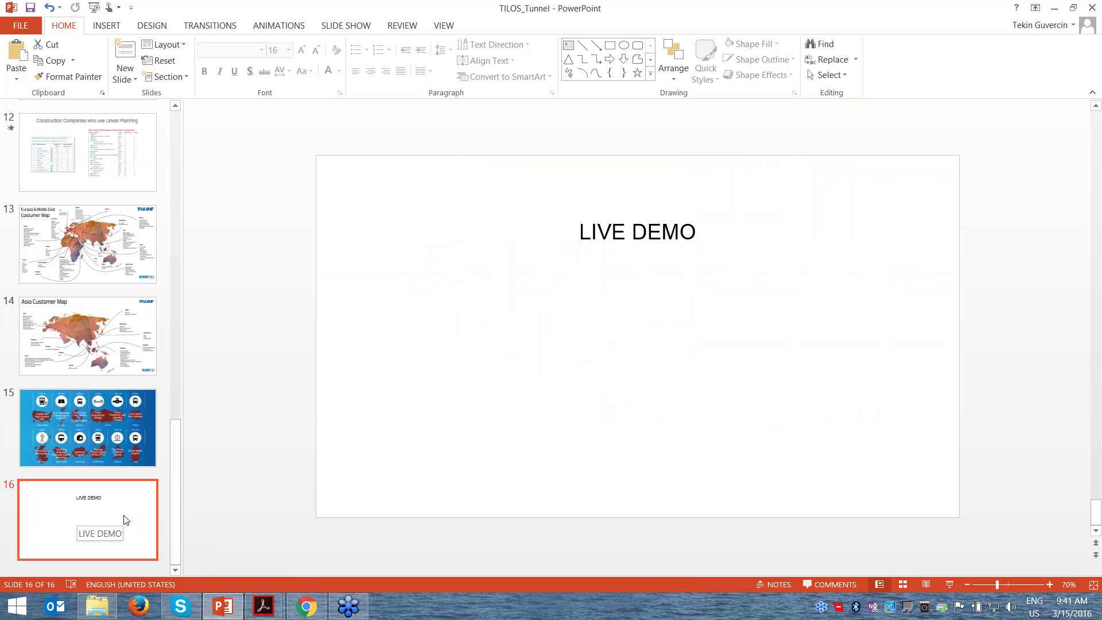
click(23, 608)
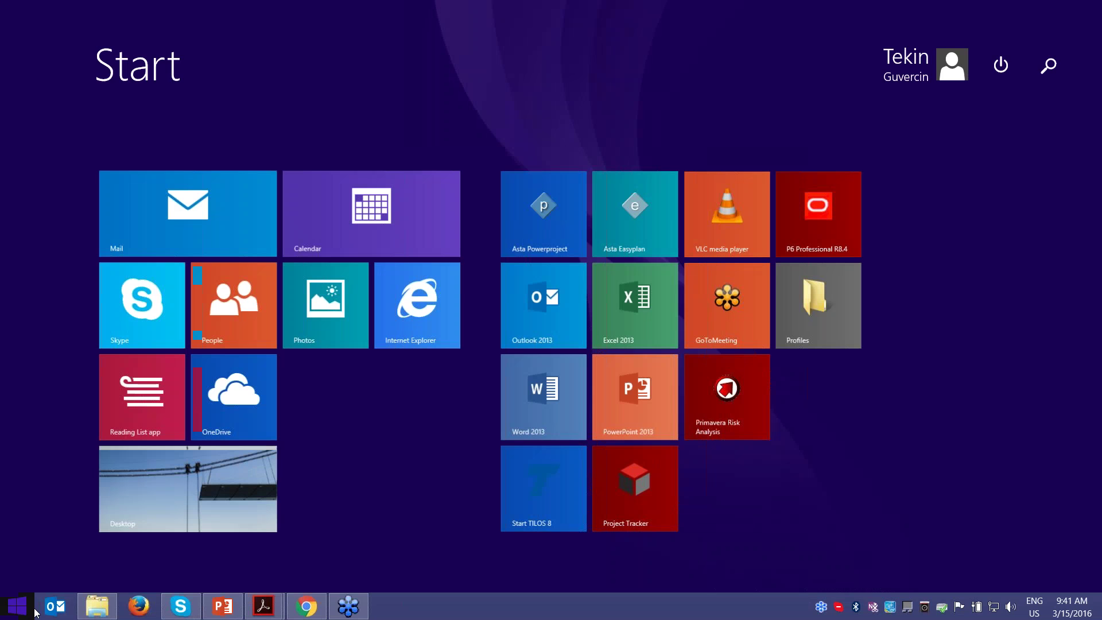
click(539, 488)
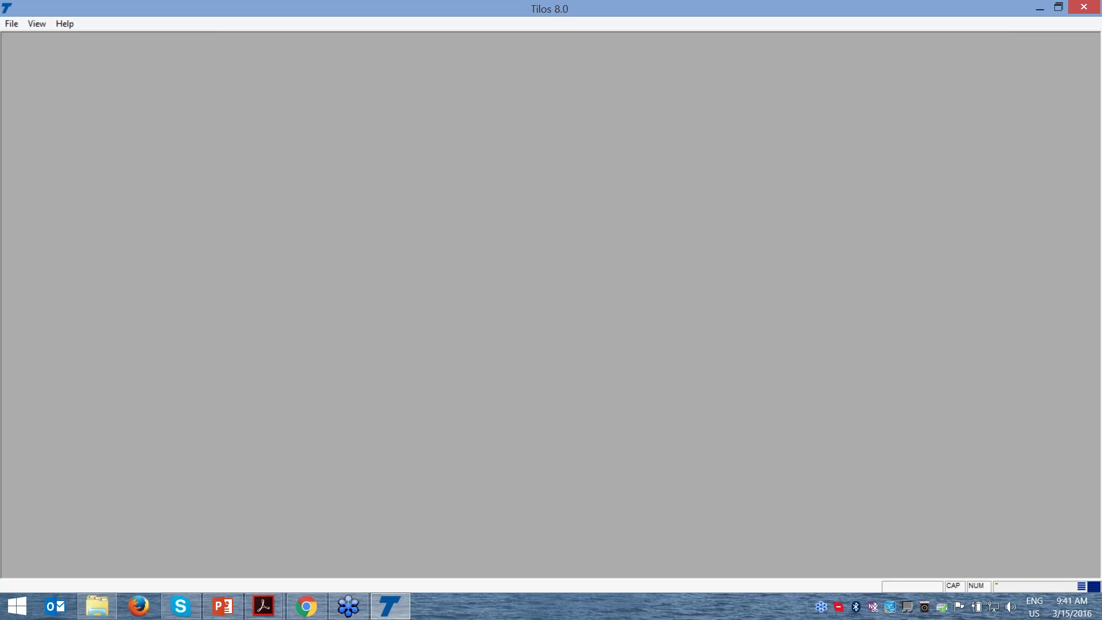
Step: Create a new project from the template "Template Tilos8 General.hst"
click(13, 25)
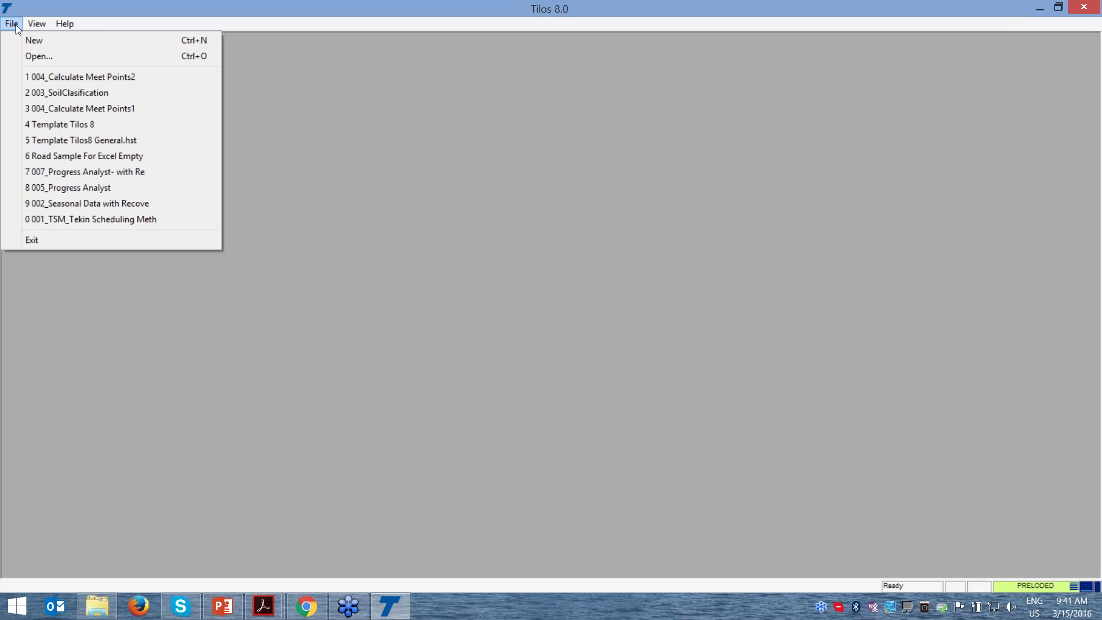
click(50, 44)
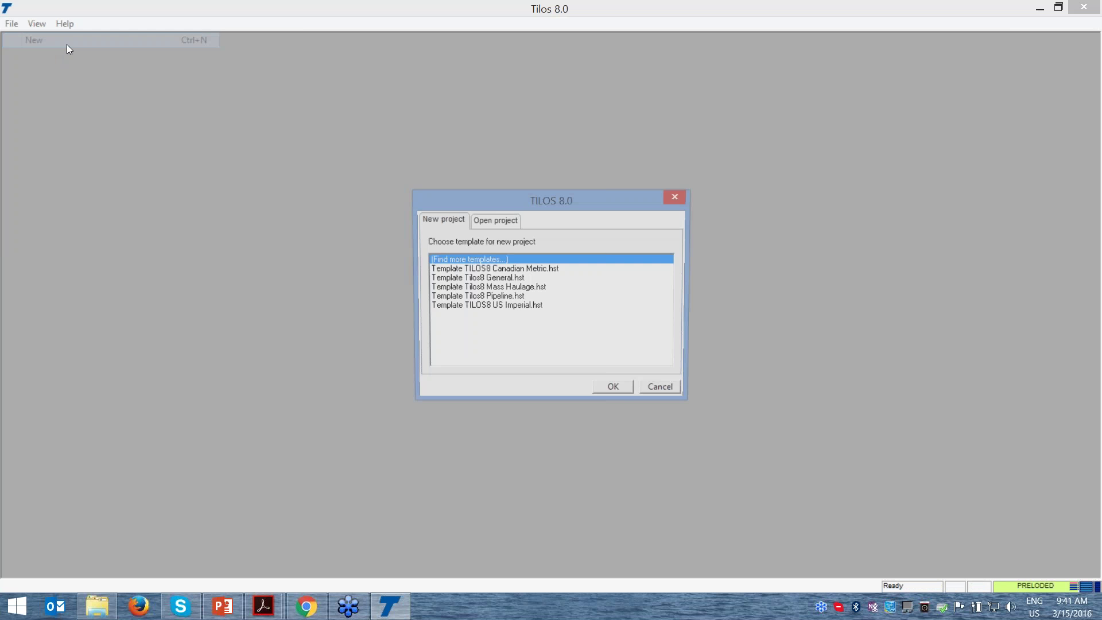
click(485, 280)
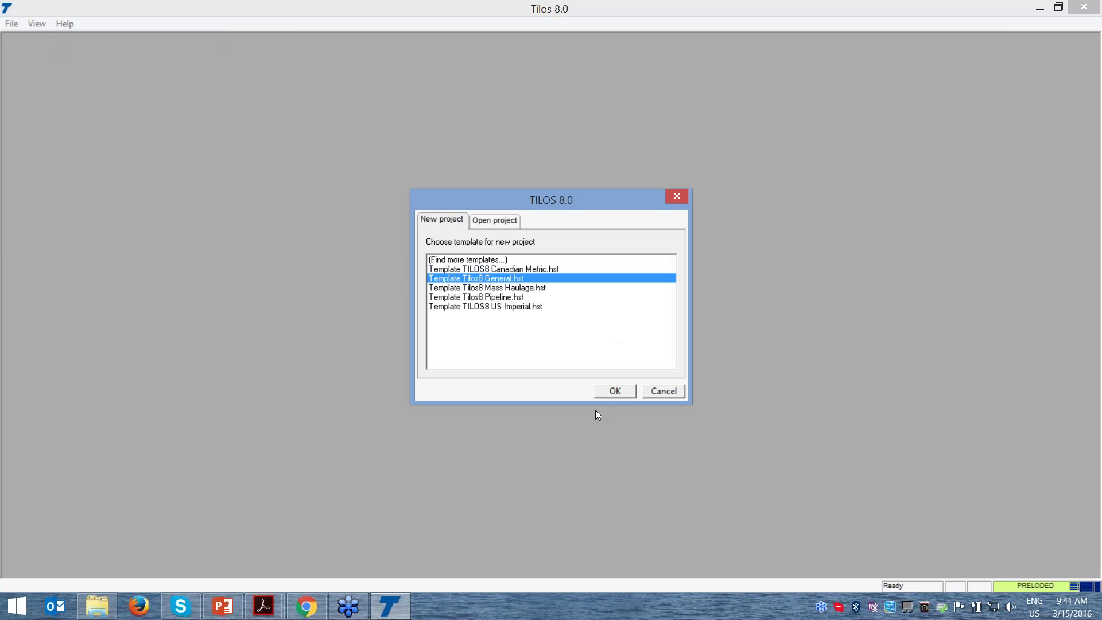
click(614, 390)
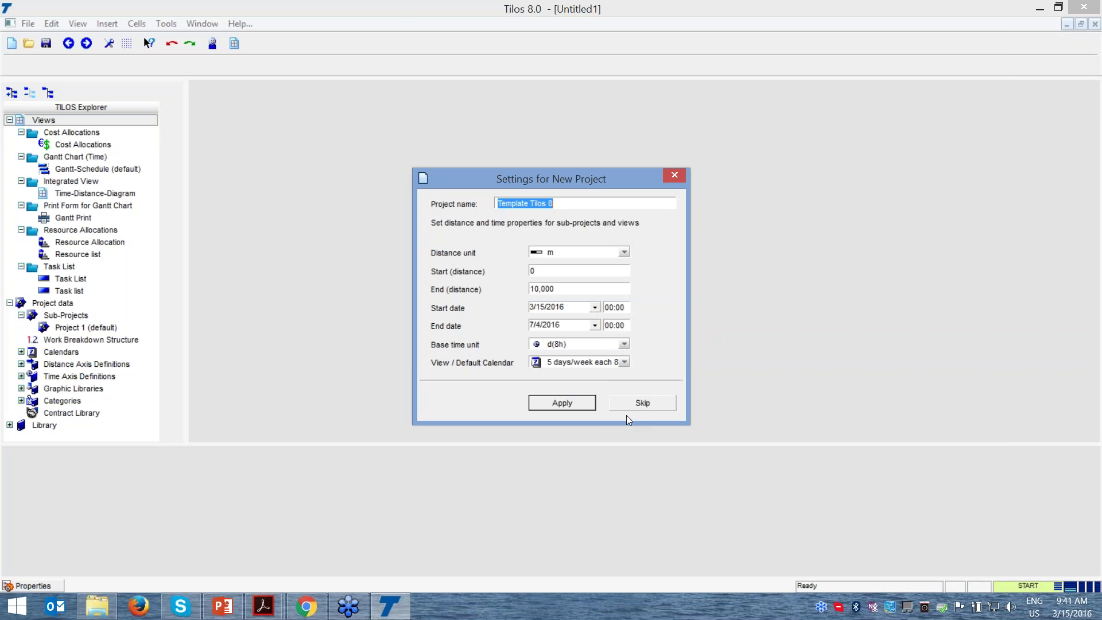
Step: Apply the new project's settings with a distance range of 0 to 10,000 m and save it as Template Tilos 8, replacing the existing file
click(558, 272)
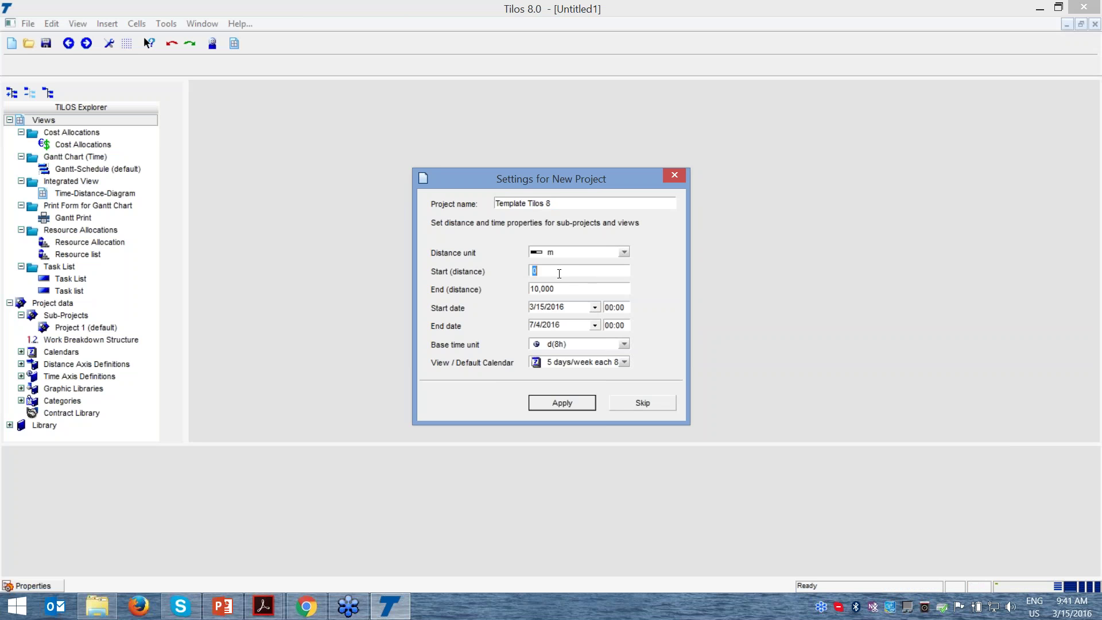
click(567, 290)
click(573, 408)
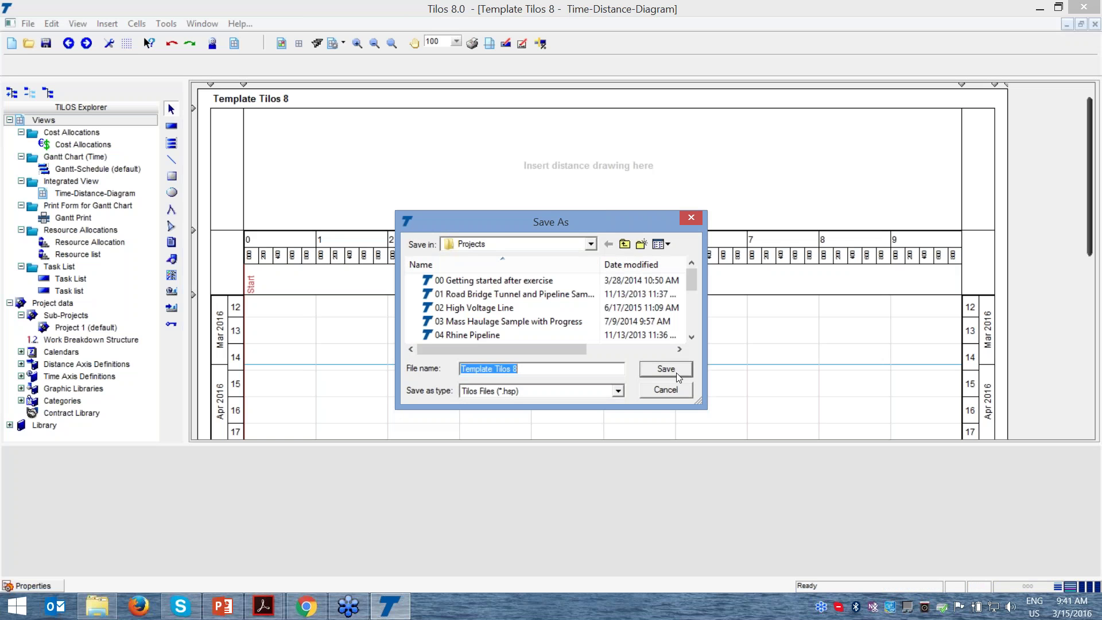
click(677, 374)
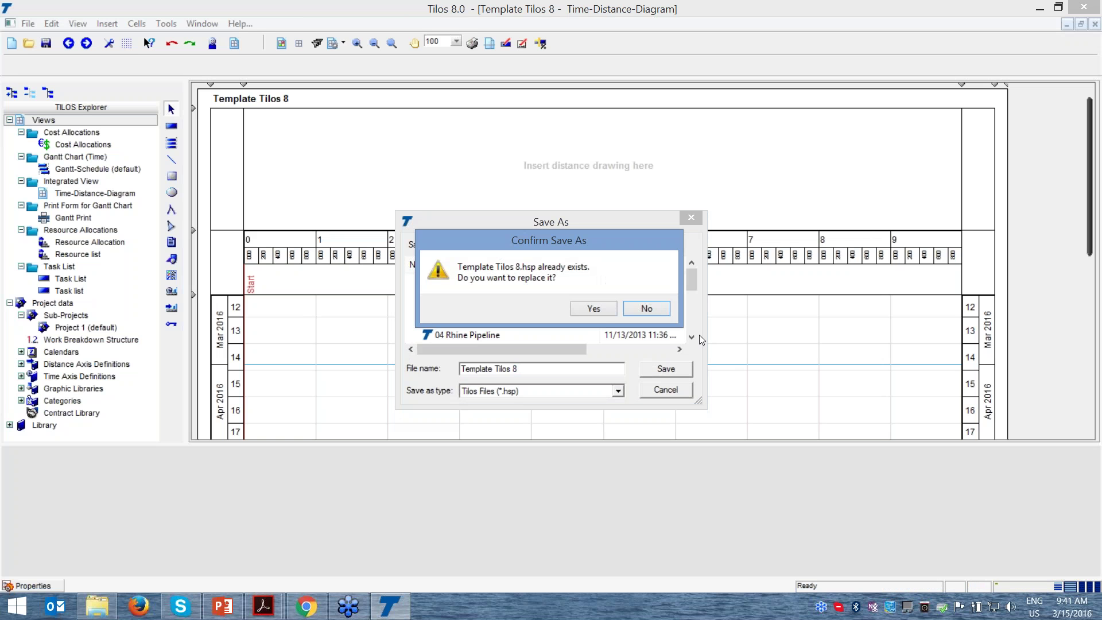
click(593, 309)
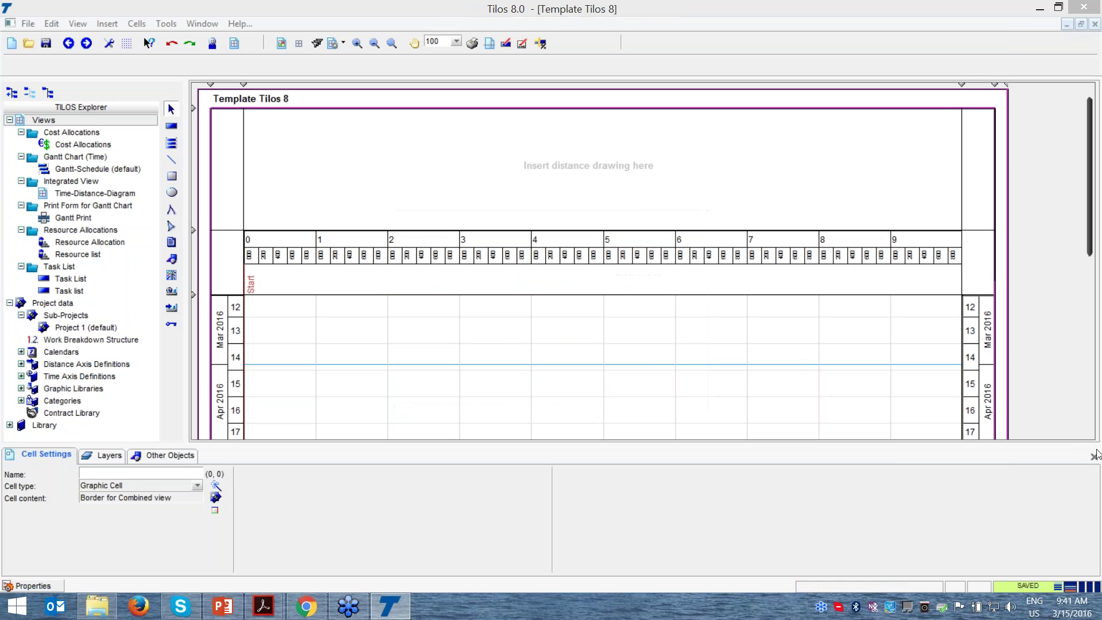
Step: Draw a Top soil stripping task from 1,000 to 6,000 m running from 3/22/2016 to 5/2/2016, and select it to review its dates
click(171, 126)
mouse_move(315, 324)
mouse_down()
mouse_move(466, 392)
mouse_move(718, 475)
mouse_move(675, 479)
mouse_up()
click(631, 406)
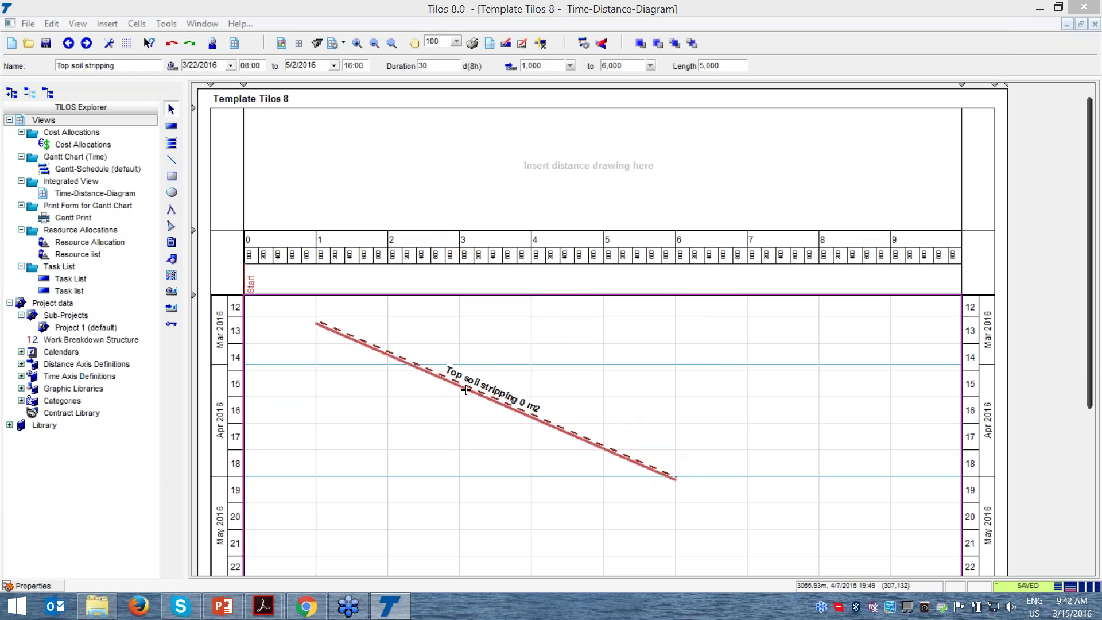
click(574, 435)
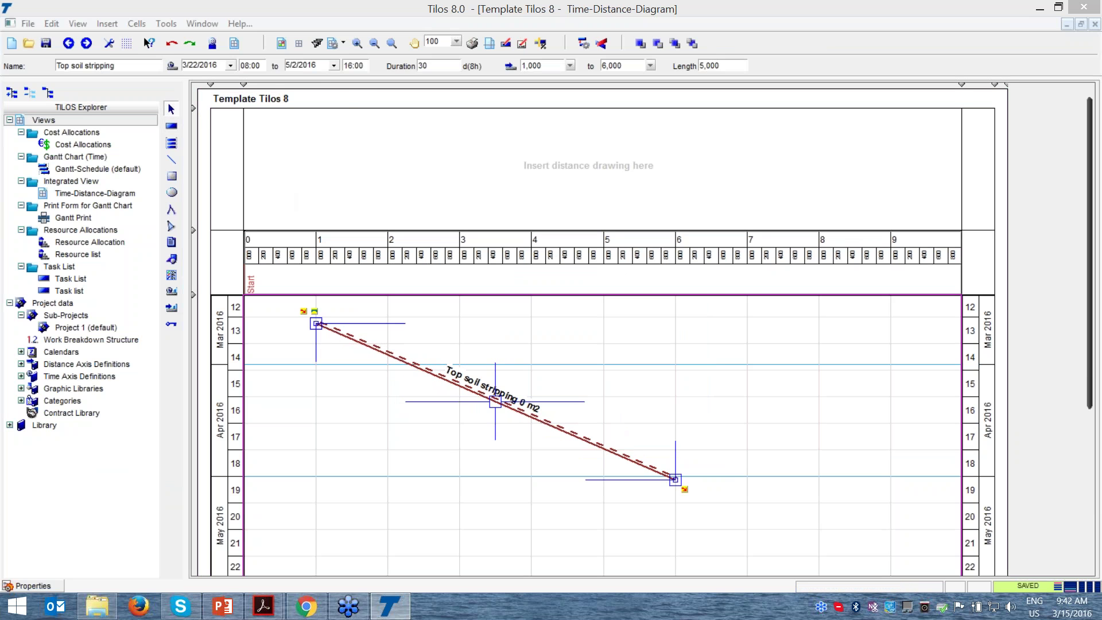
click(316, 72)
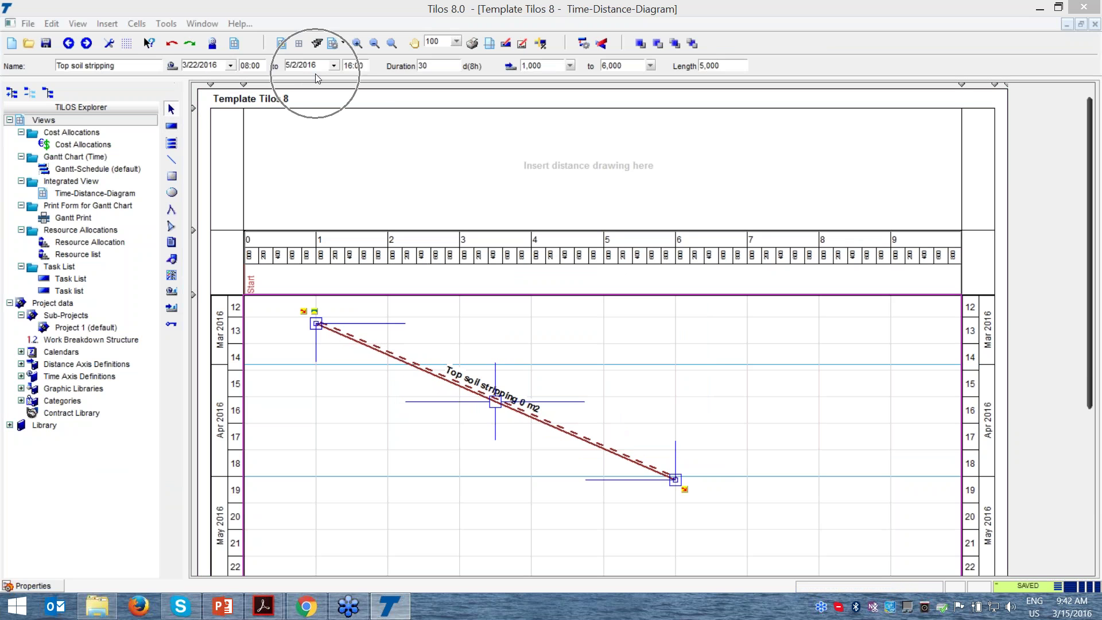
Step: Open the Top soil stripping task's properties and review its available calendars and task types
click(438, 70)
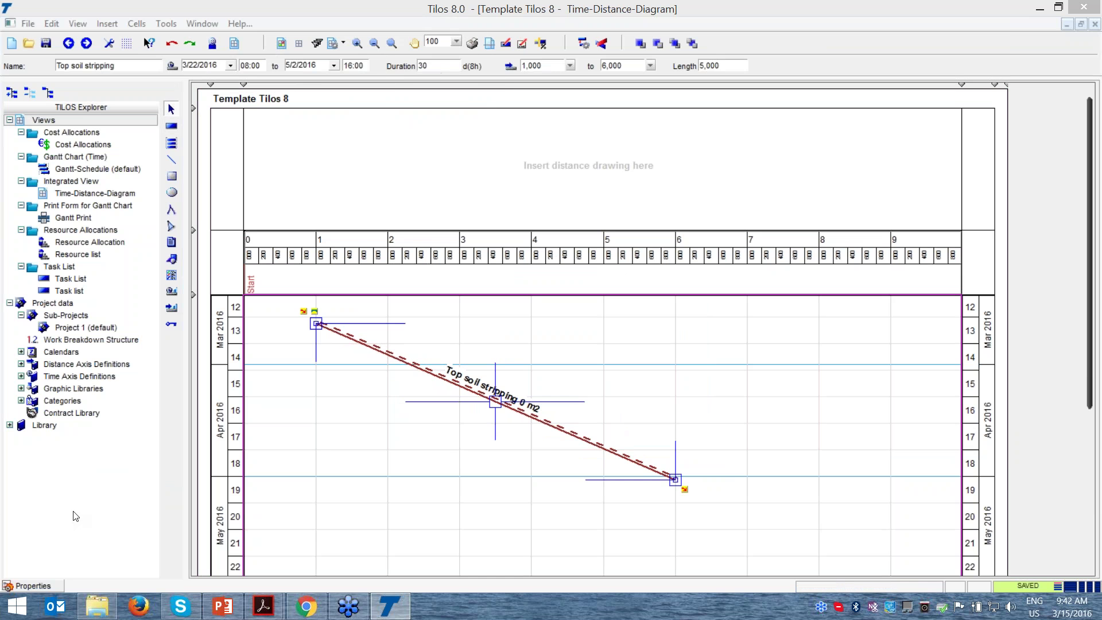
click(32, 585)
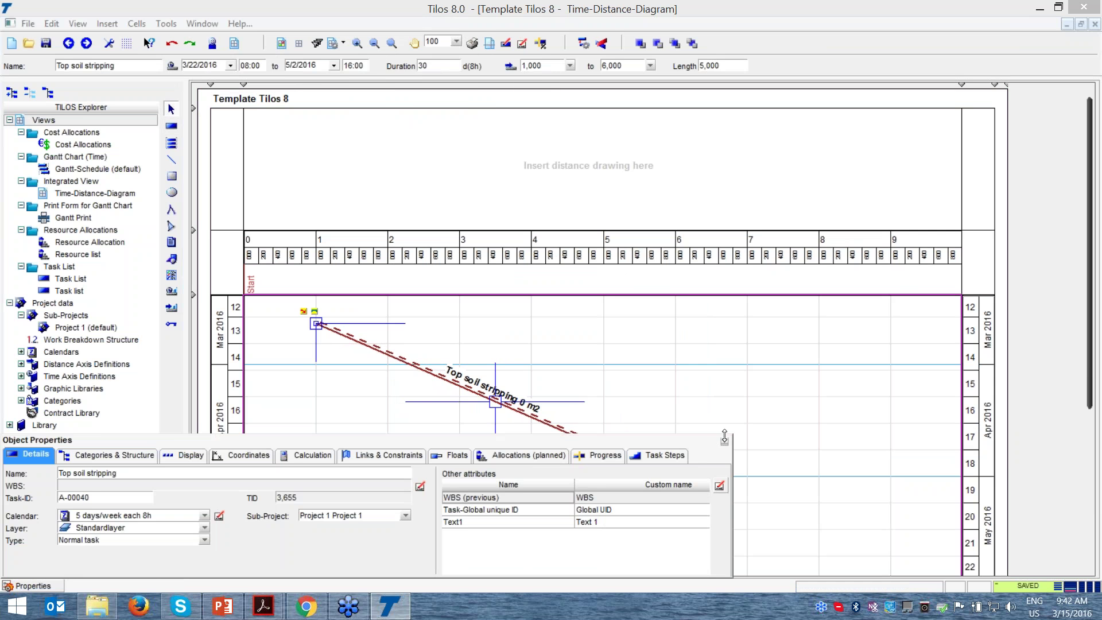
scroll(198, 224, down, 4)
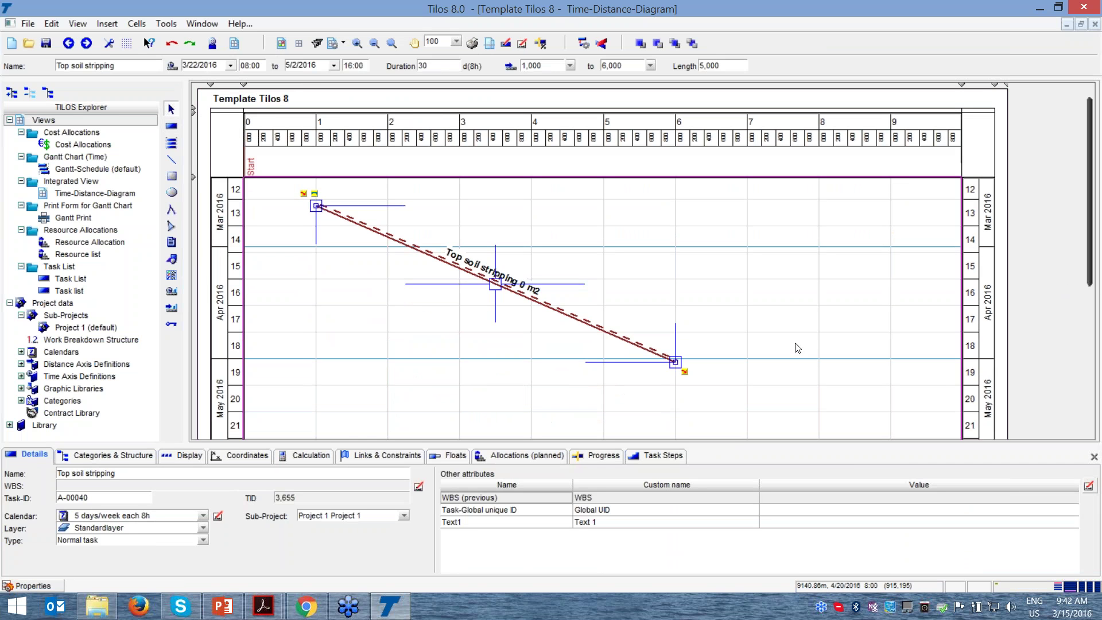
click(203, 516)
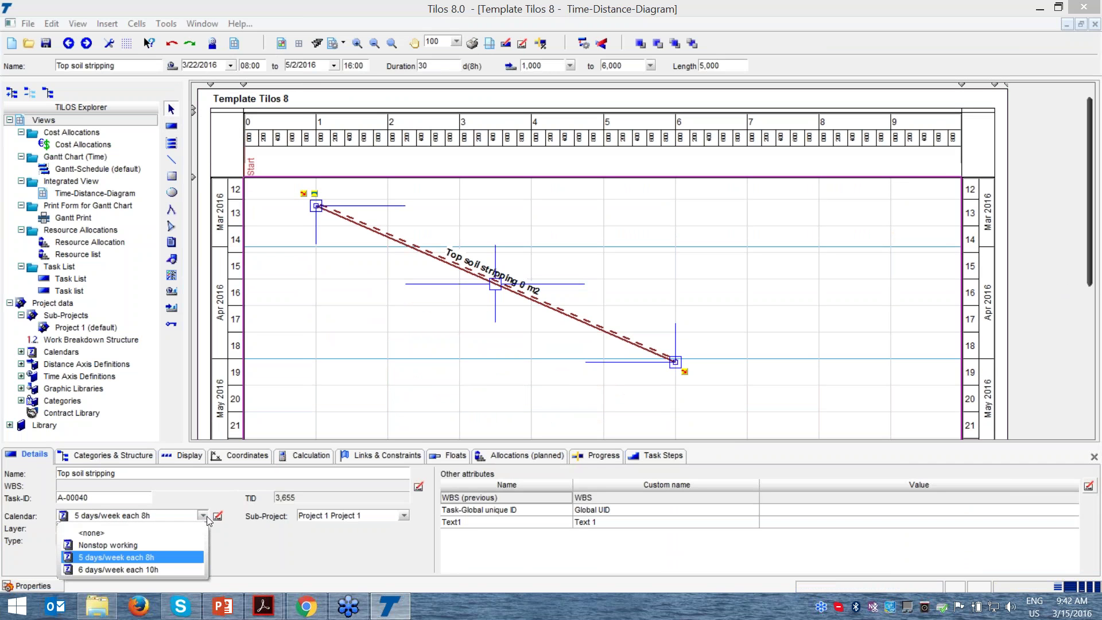
click(145, 556)
click(204, 540)
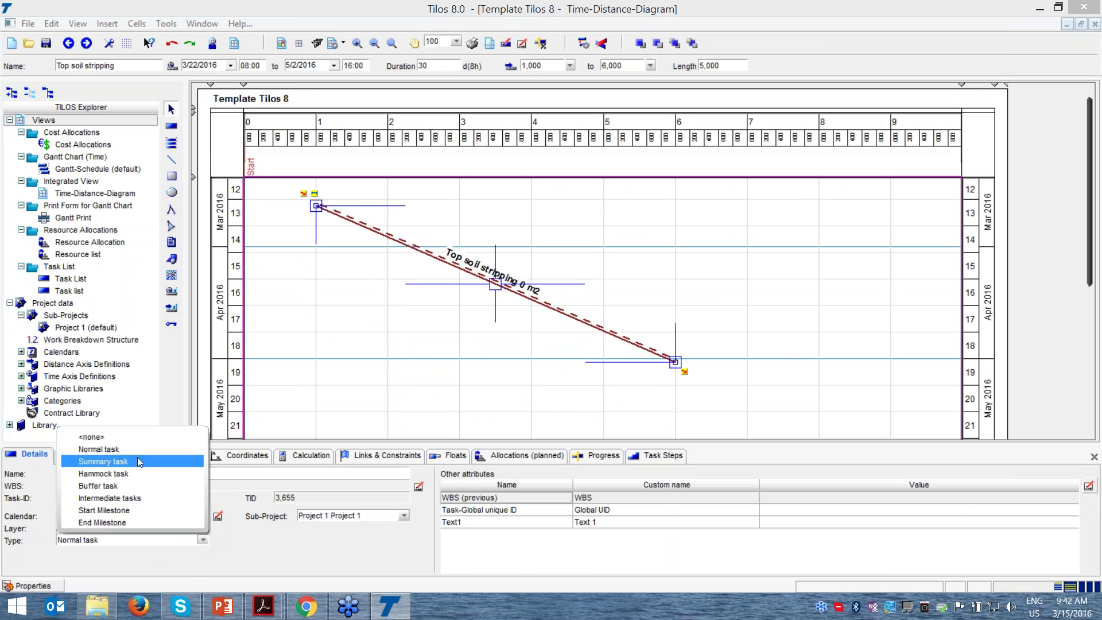
click(132, 523)
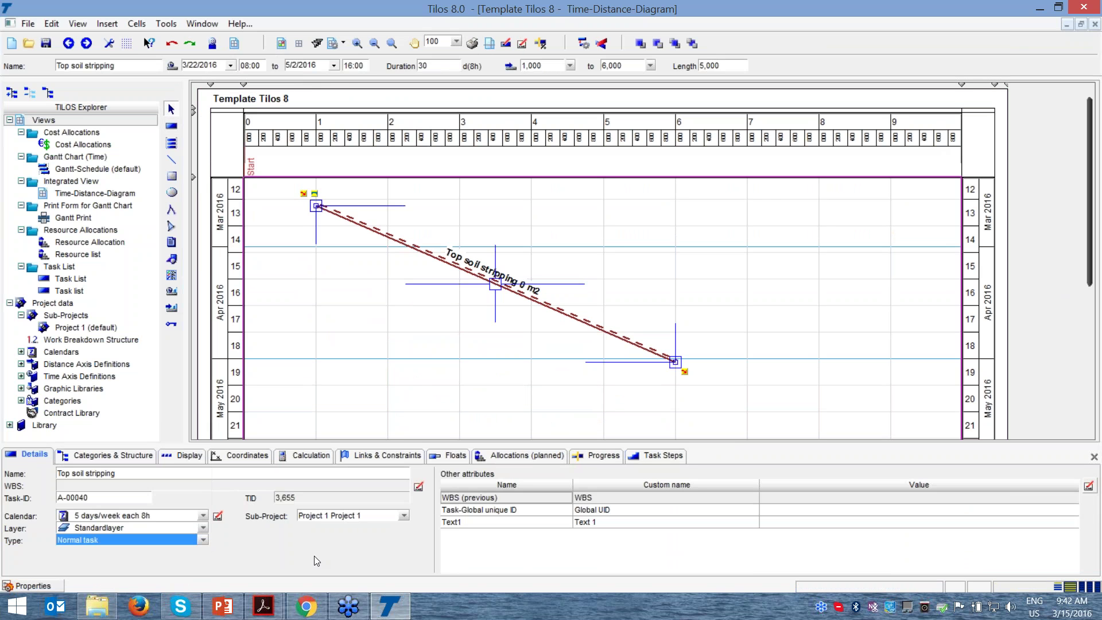
Step: Assign the Company category A and the Work type category Clearing to the Top soil stripping task
click(99, 455)
click(469, 493)
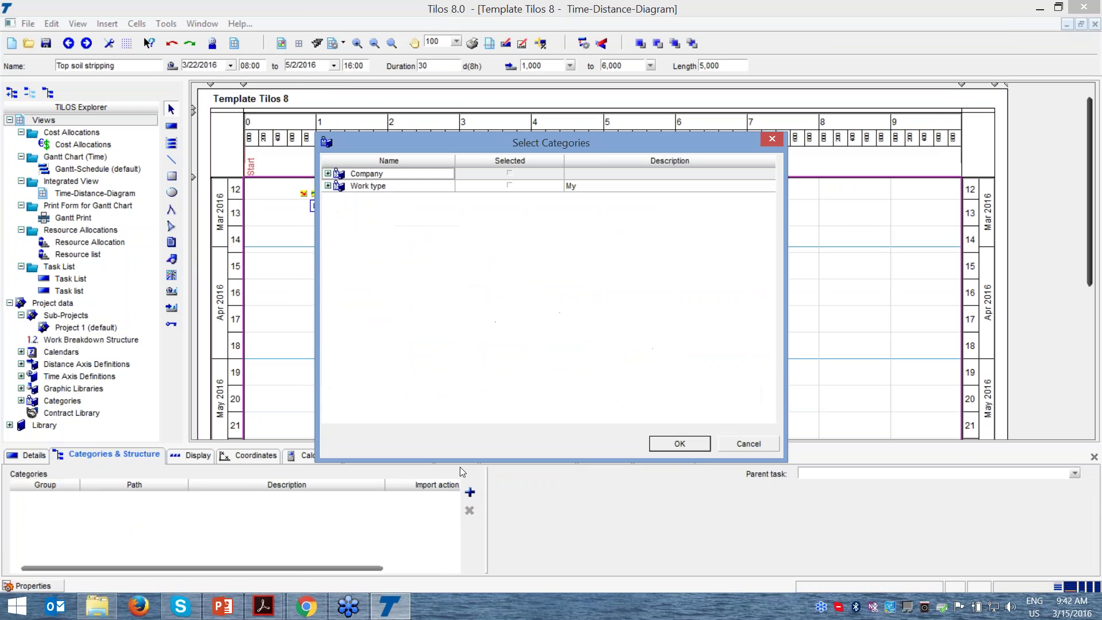
click(327, 174)
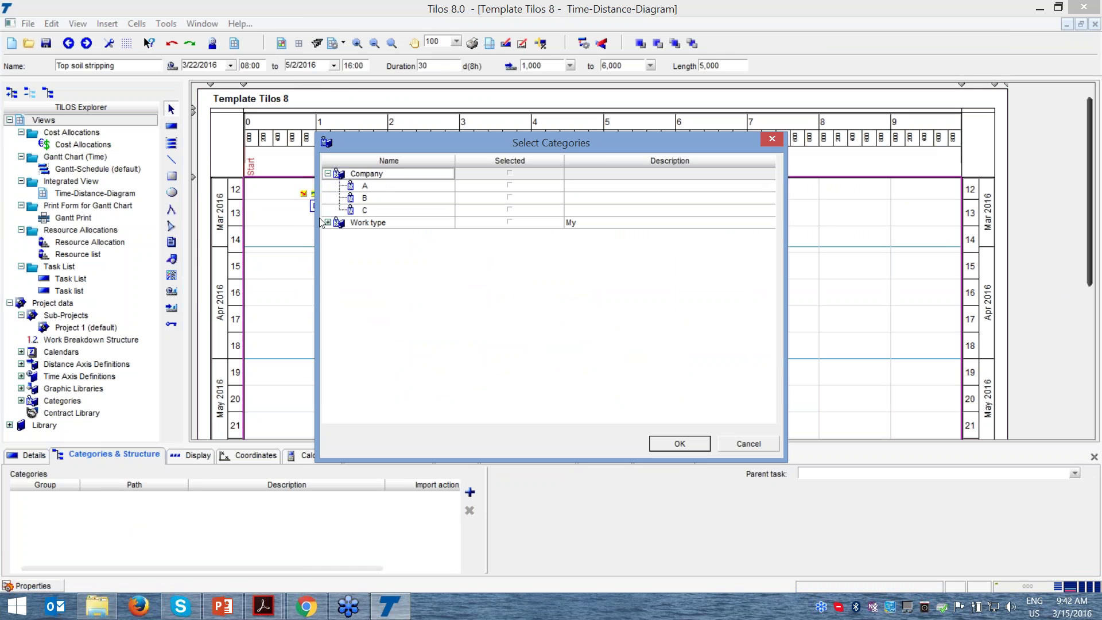
click(329, 222)
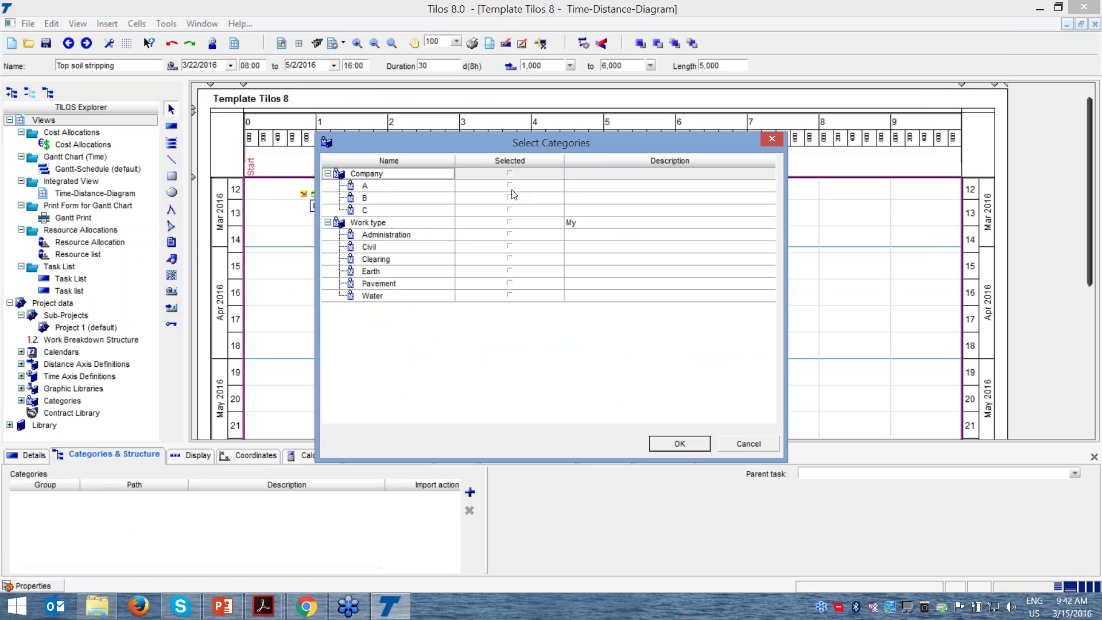
click(510, 187)
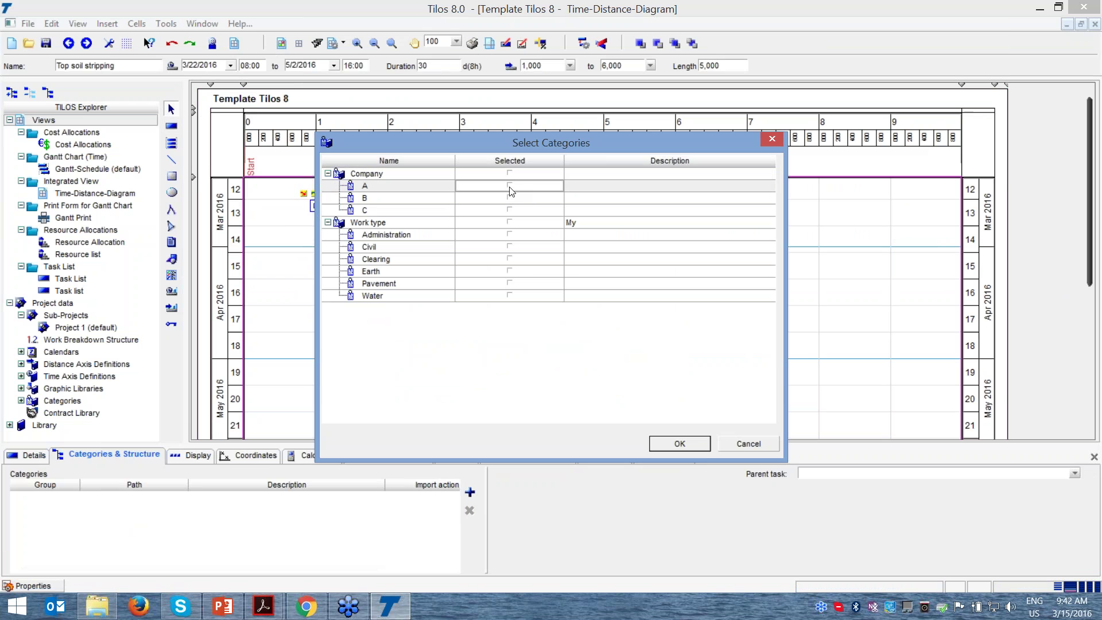
click(510, 261)
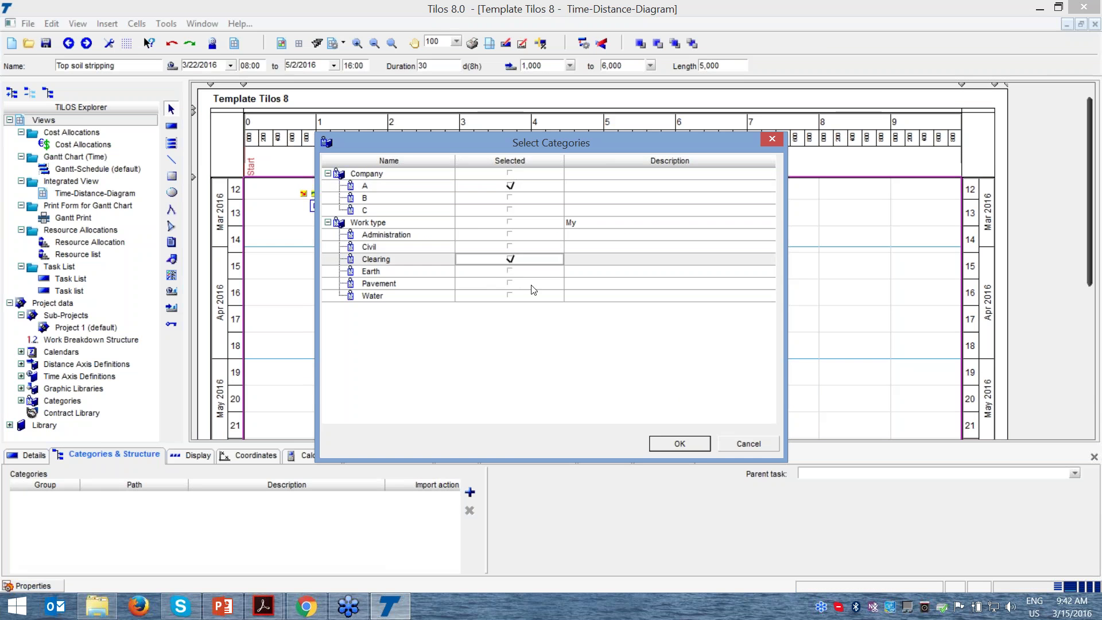
click(682, 447)
Step: Try red as the task's line color, and settle on blue
click(189, 456)
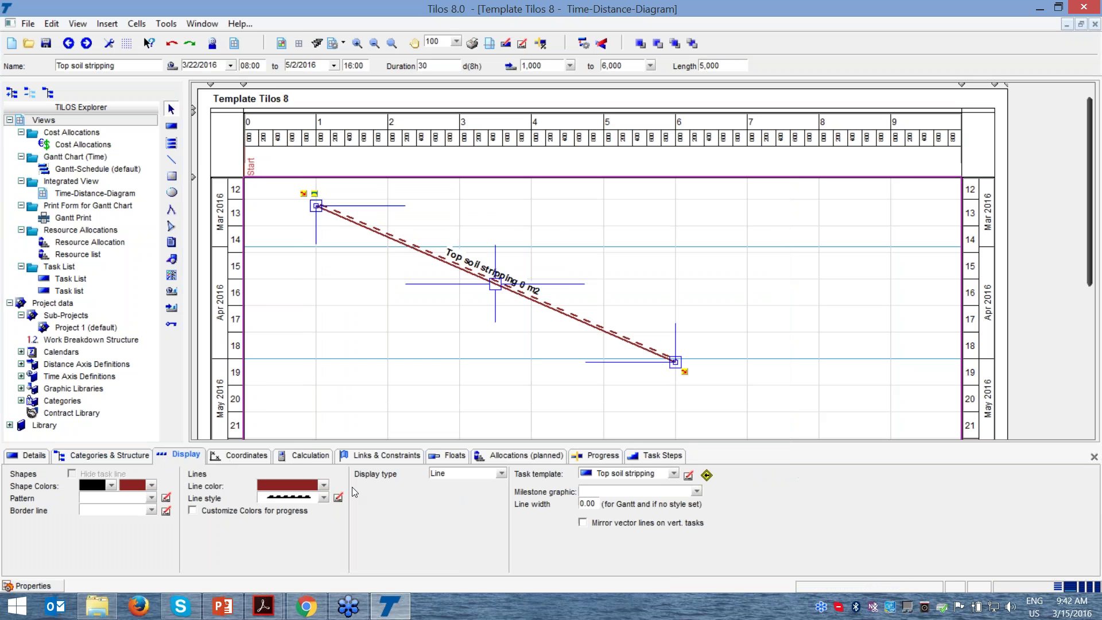
click(325, 485)
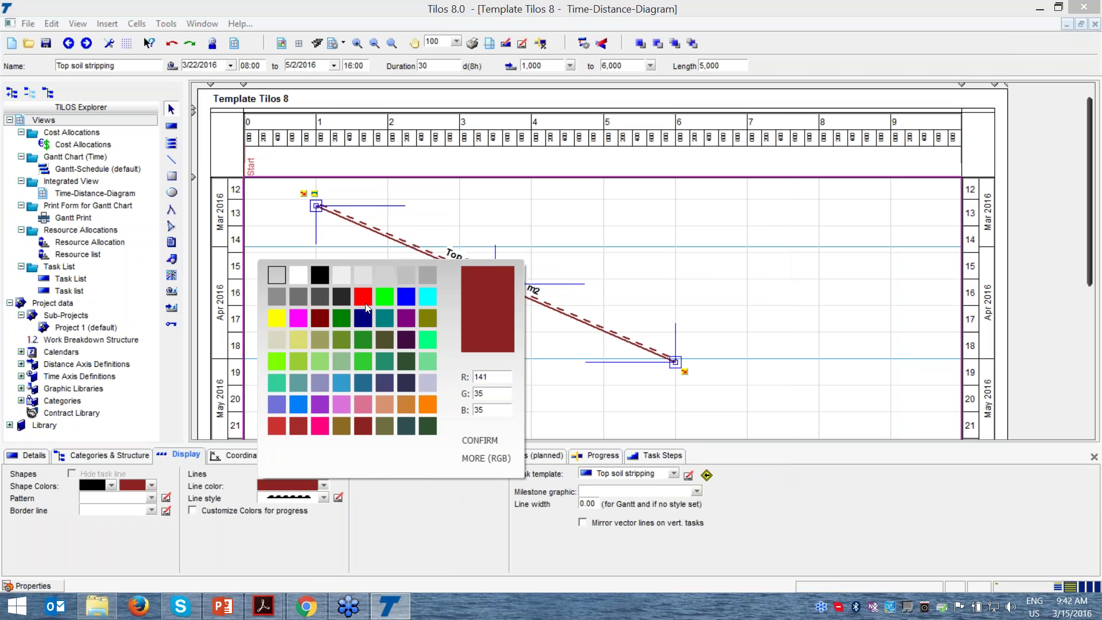
click(368, 308)
click(324, 485)
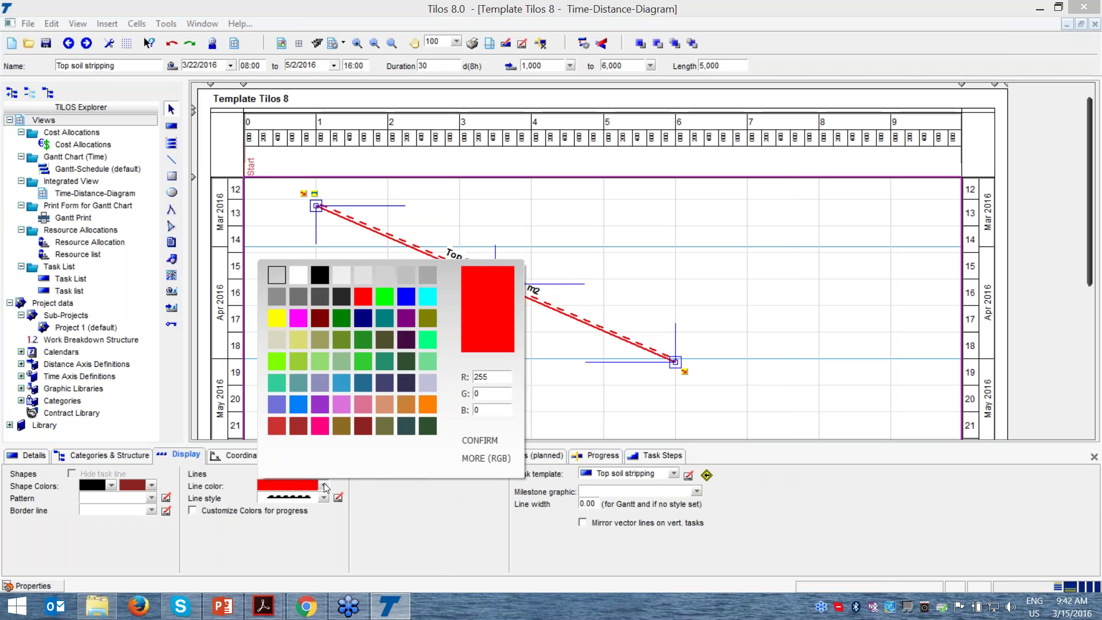
click(402, 304)
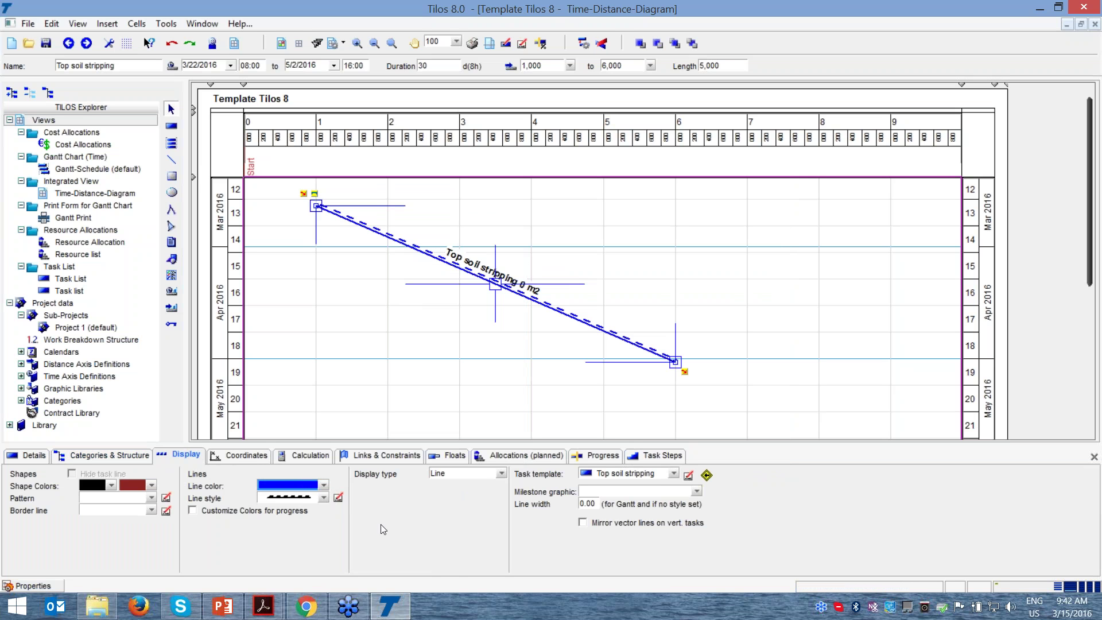
Step: Reverse the task's direction in its coordinates and switch it back to 1,000 to 6,000 m
click(239, 457)
click(257, 533)
click(256, 534)
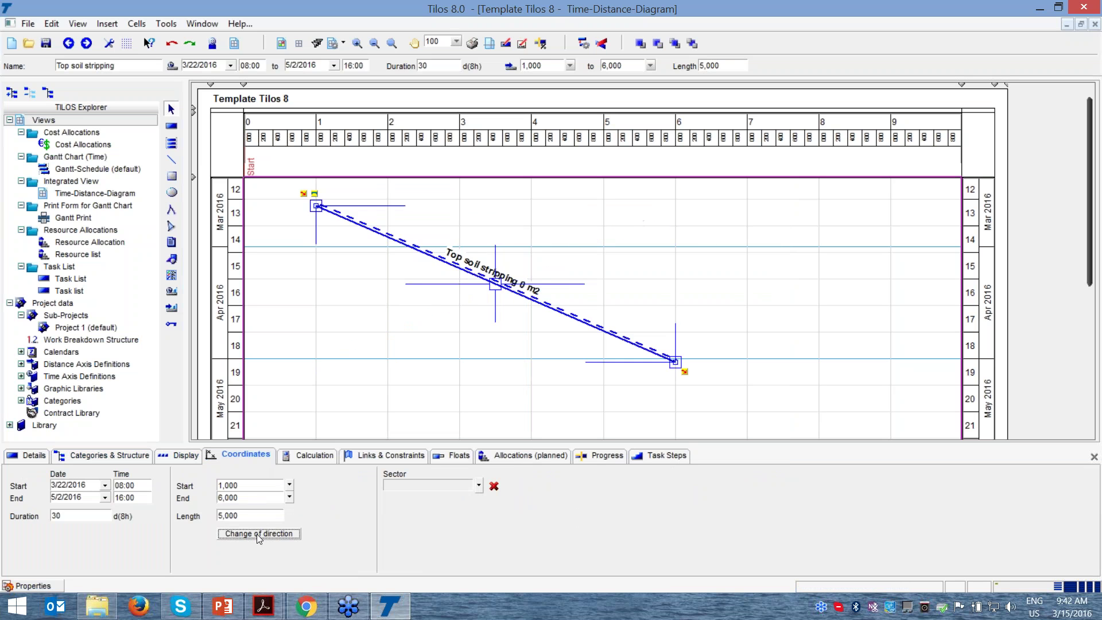
double_click(257, 533)
Step: Review the task's calculation inputs and set its quantity to 40,000 m2, with Duration as the calculated value
click(307, 458)
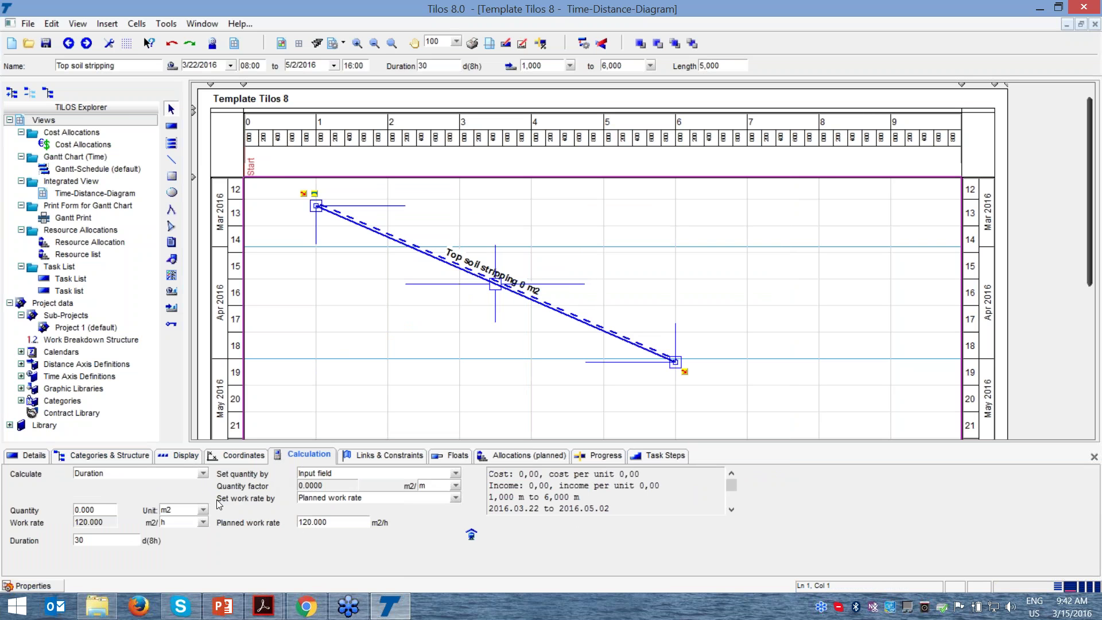
click(144, 474)
click(144, 474)
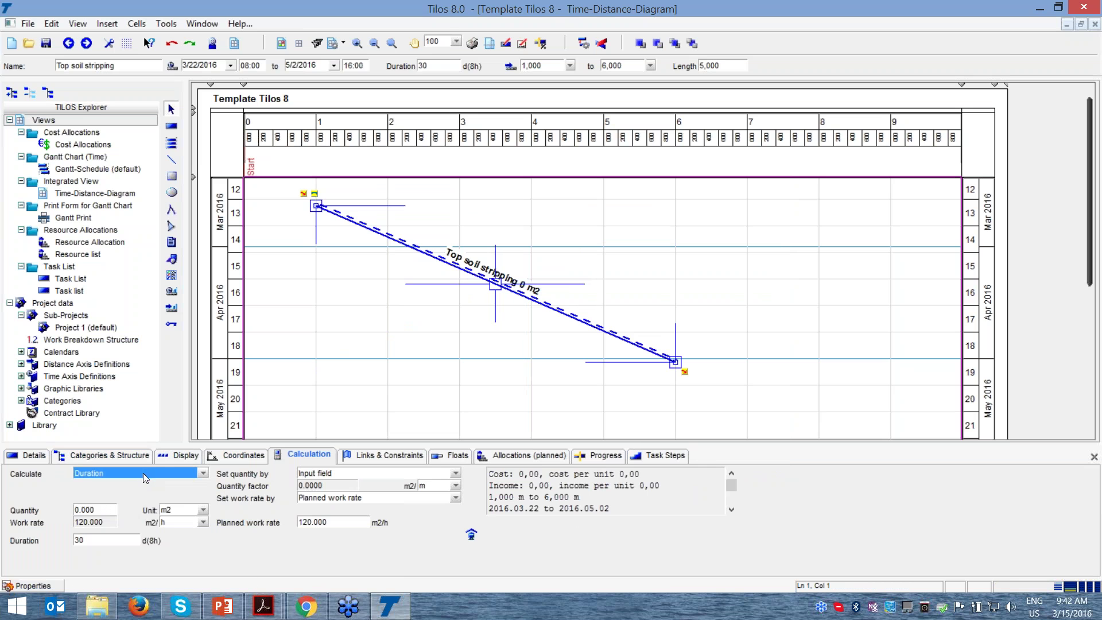
key(Tab)
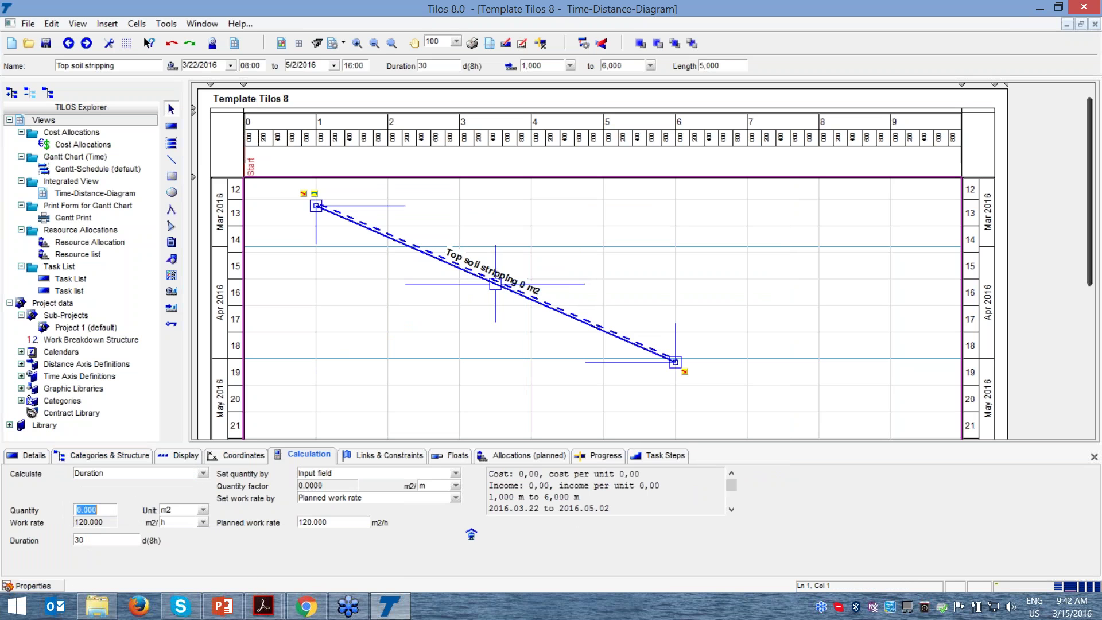
click(345, 523)
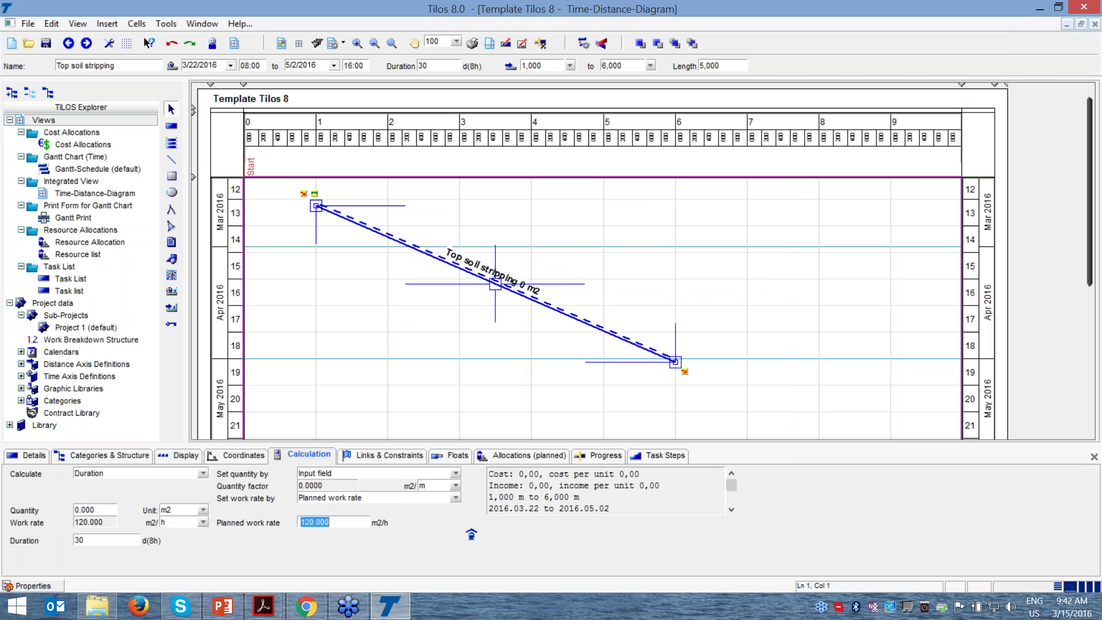
click(101, 510)
text(4)
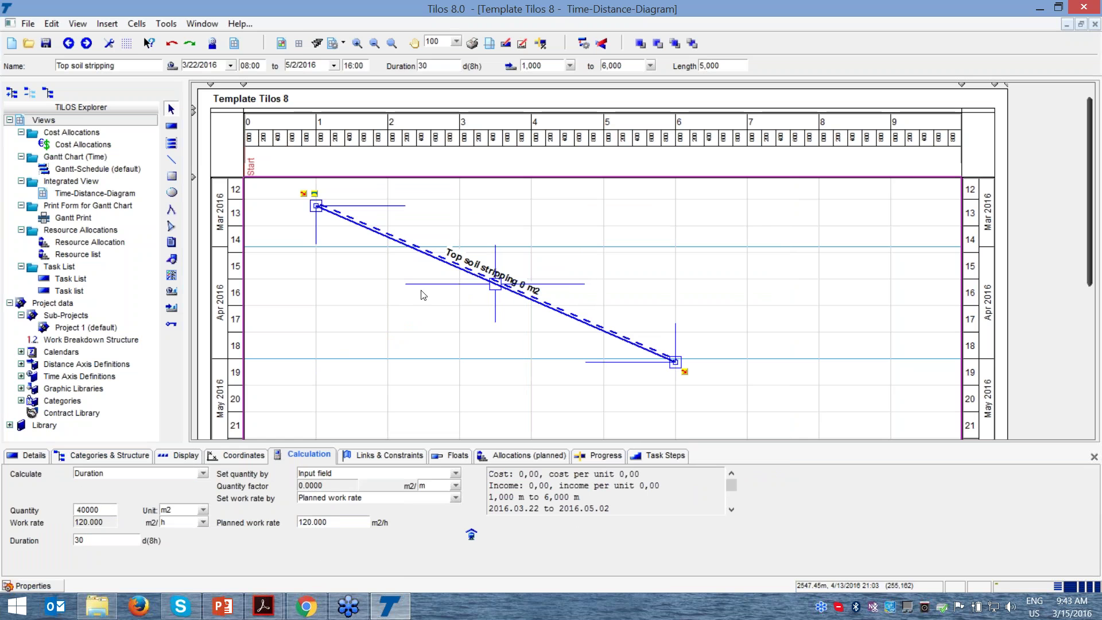
Step: Set the task's planned work rate to 200 m2/h
click(329, 525)
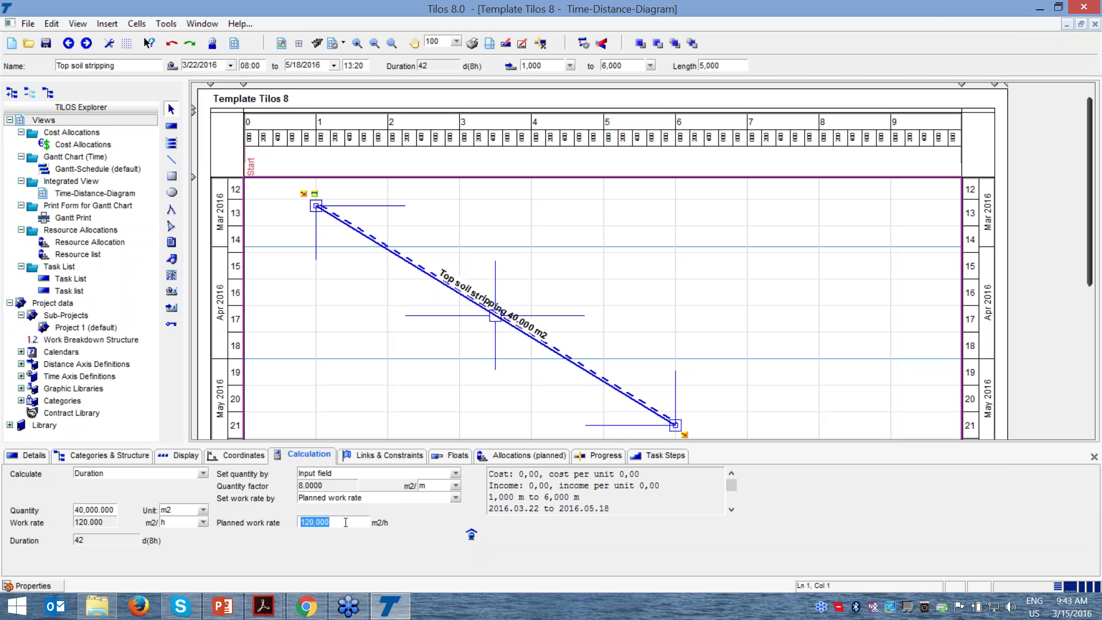
text(2)
key(Tab)
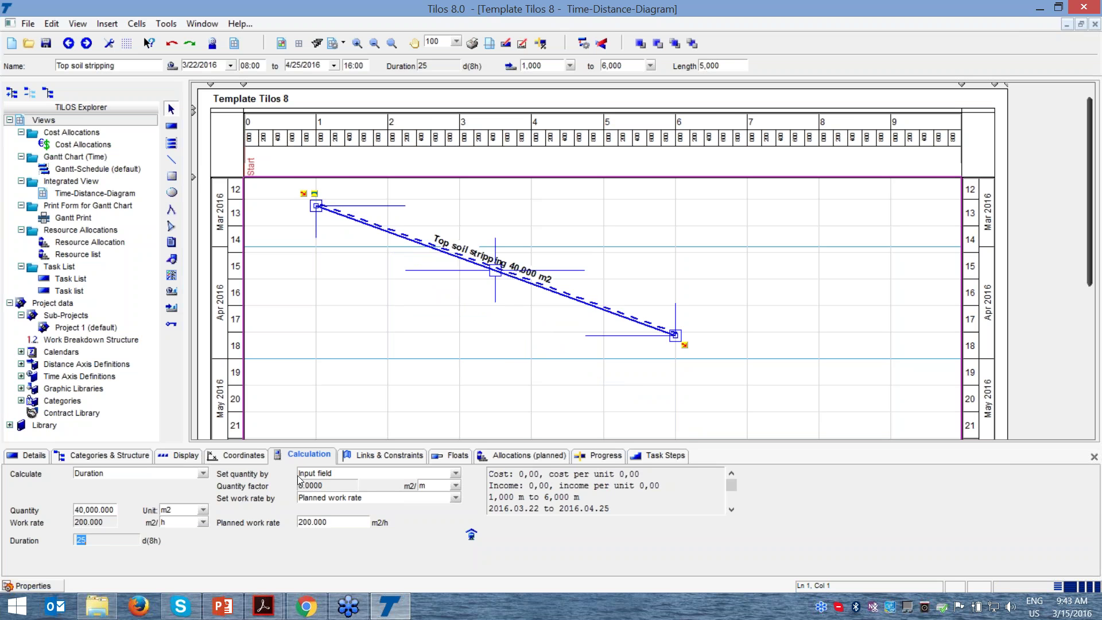
Step: Review which values the task can calculate, and read the cost and income lines in its calculation summary
click(203, 474)
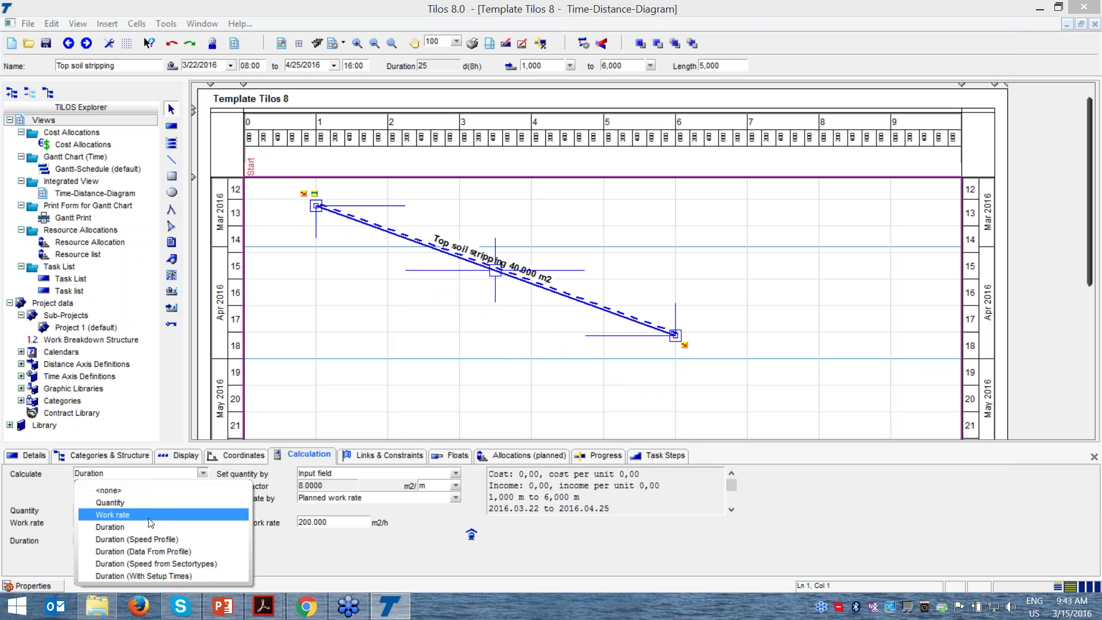
click(281, 568)
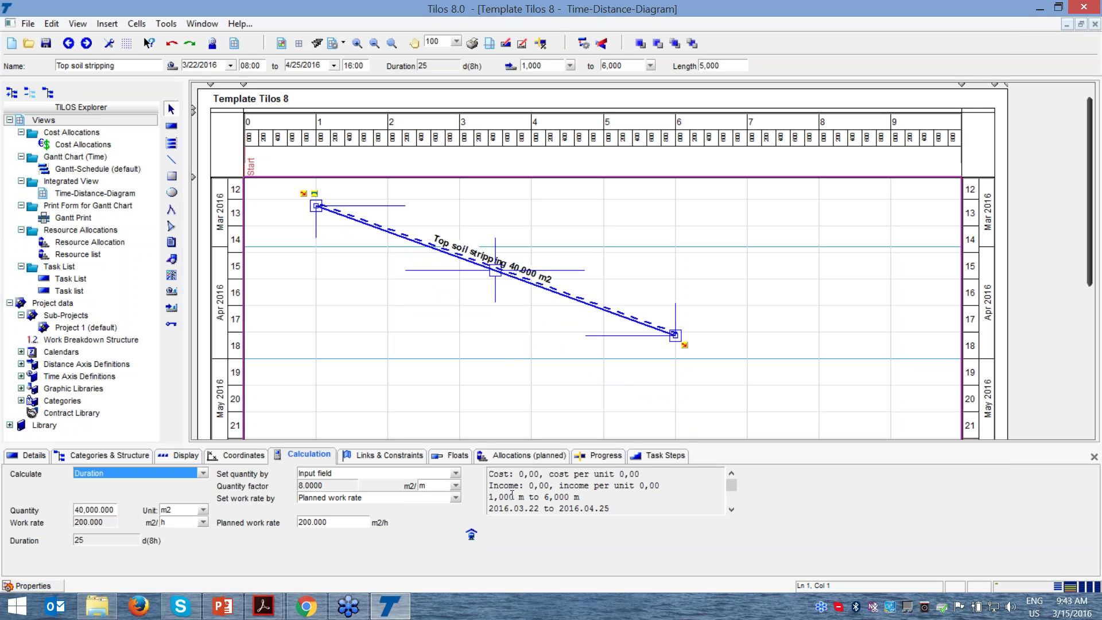
click(522, 474)
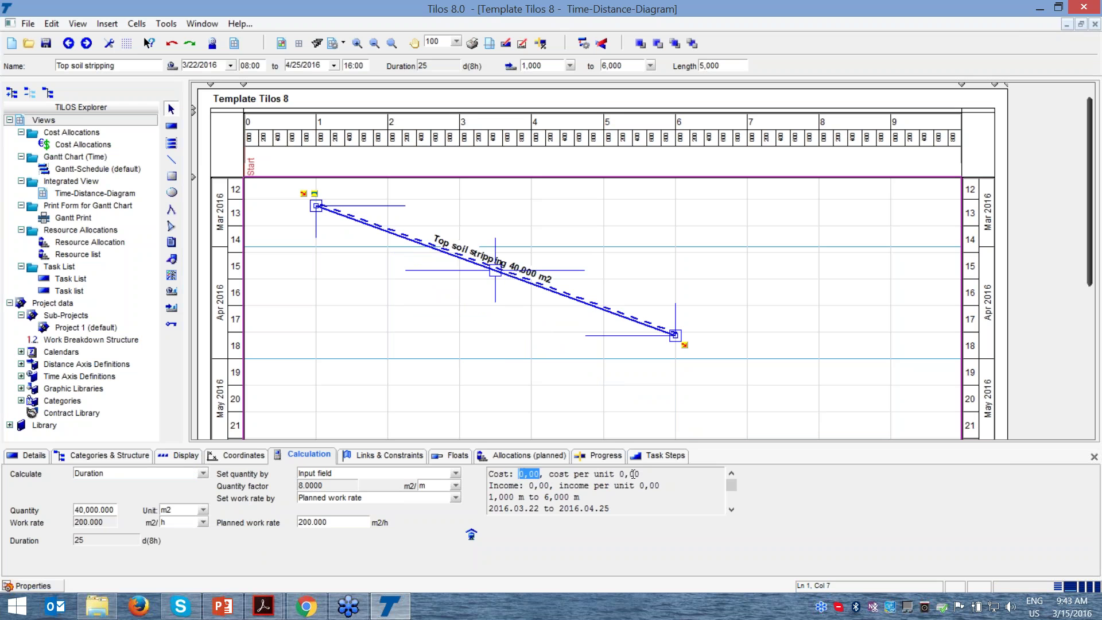
key(End)
drag(638, 471, 482, 477)
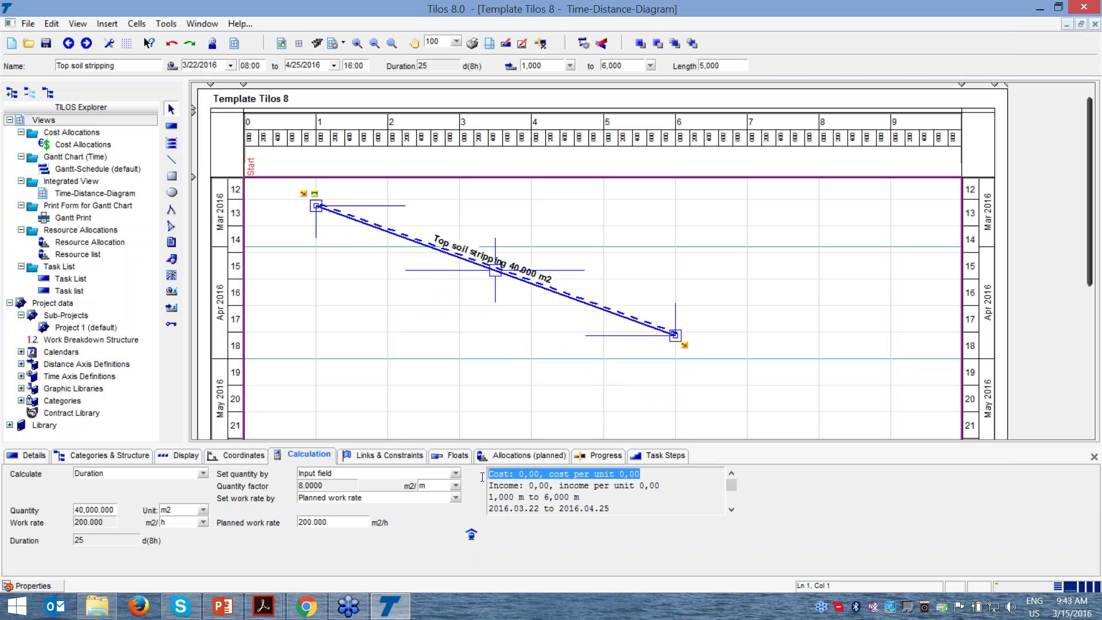
drag(663, 485, 486, 487)
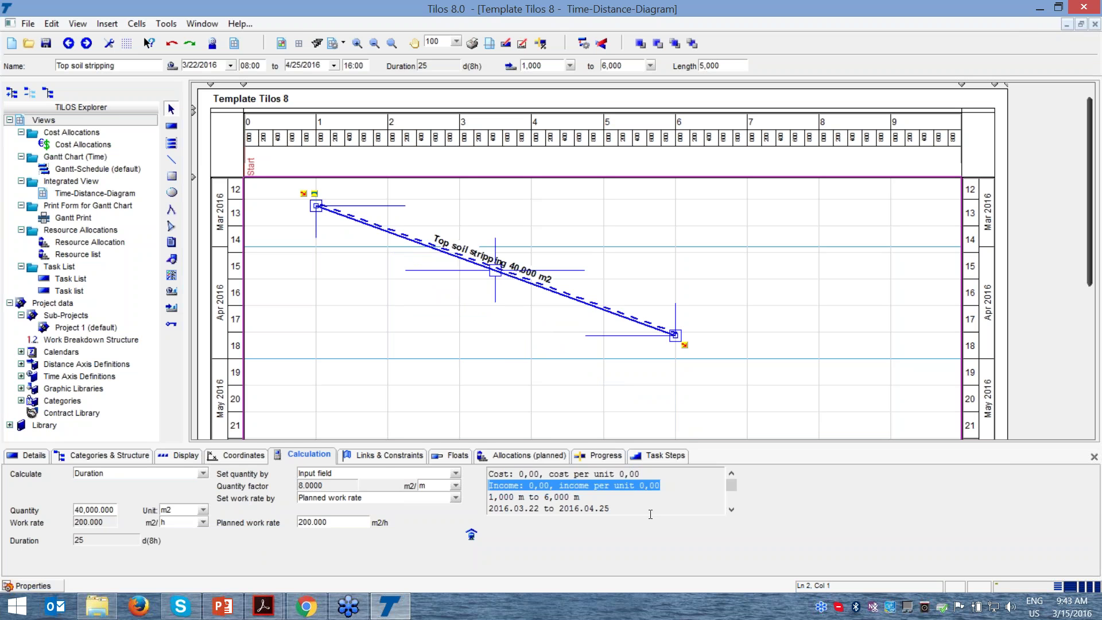
Step: Draw a second Top soil stripping task from 8,950 to 6,050 m, 3/29/2016 to 5/3/2016, and link its end to the blue task's start
click(385, 459)
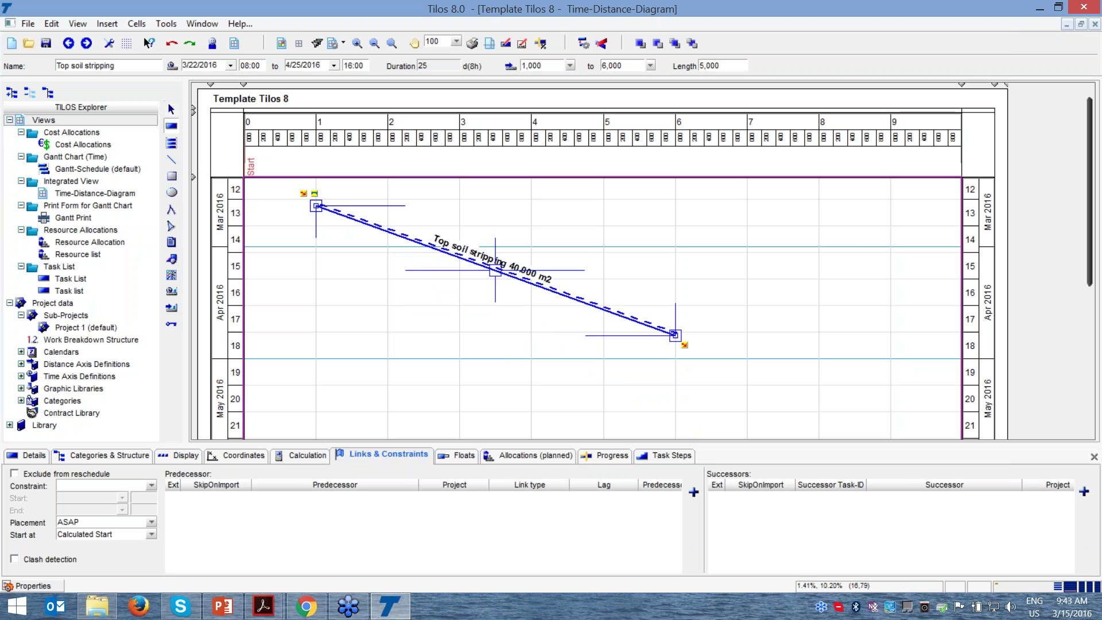
mouse_move(886, 201)
mouse_down()
mouse_move(758, 302)
mouse_move(679, 334)
mouse_up()
drag(782, 268, 784, 294)
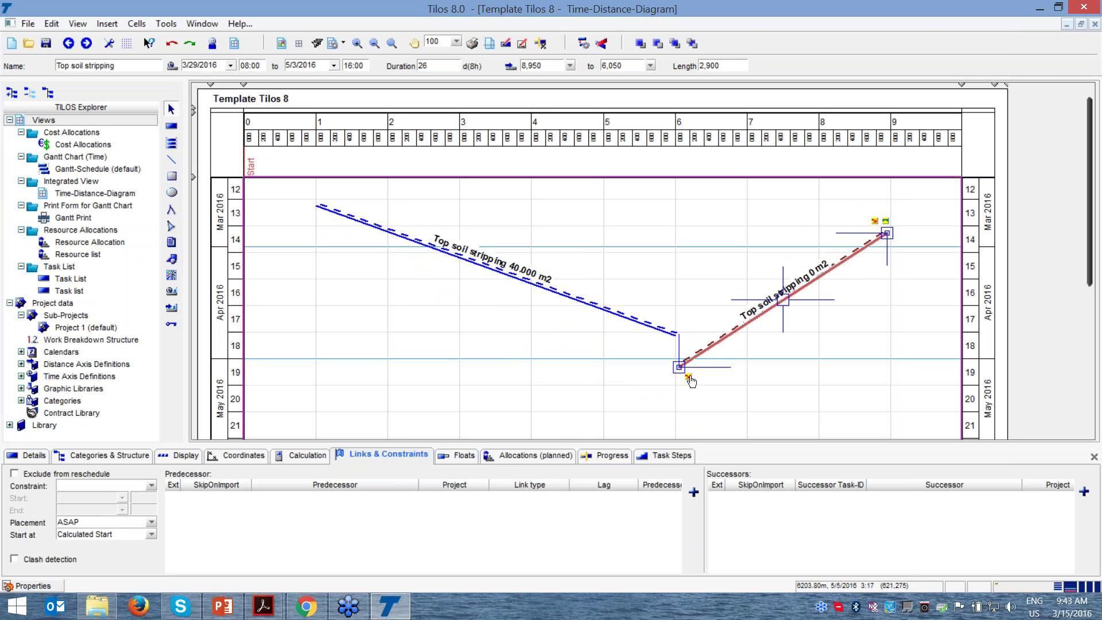
drag(689, 377, 318, 206)
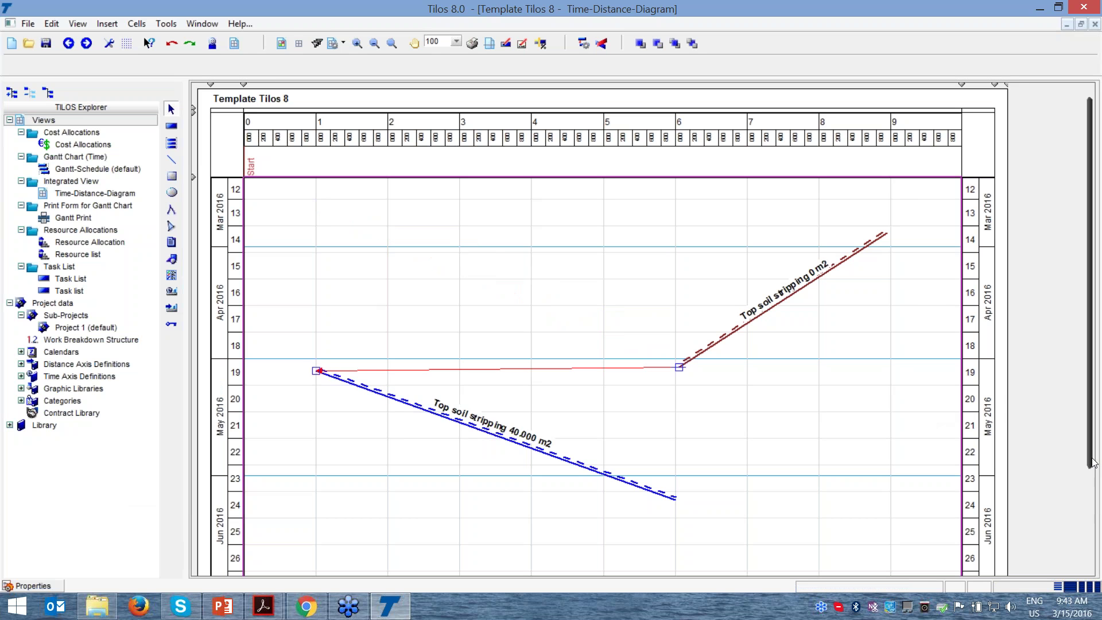
click(1094, 457)
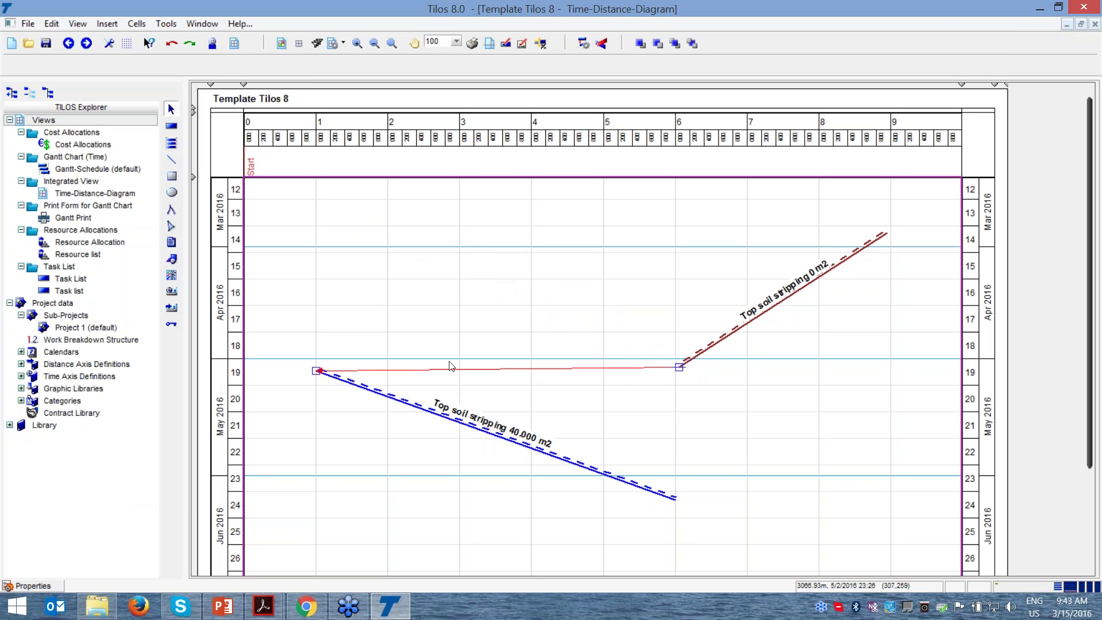
Step: Move the second task to 9,050 to 6,150 m, running 3/18/2016 to 4/22/2016, and open its link properties
click(777, 296)
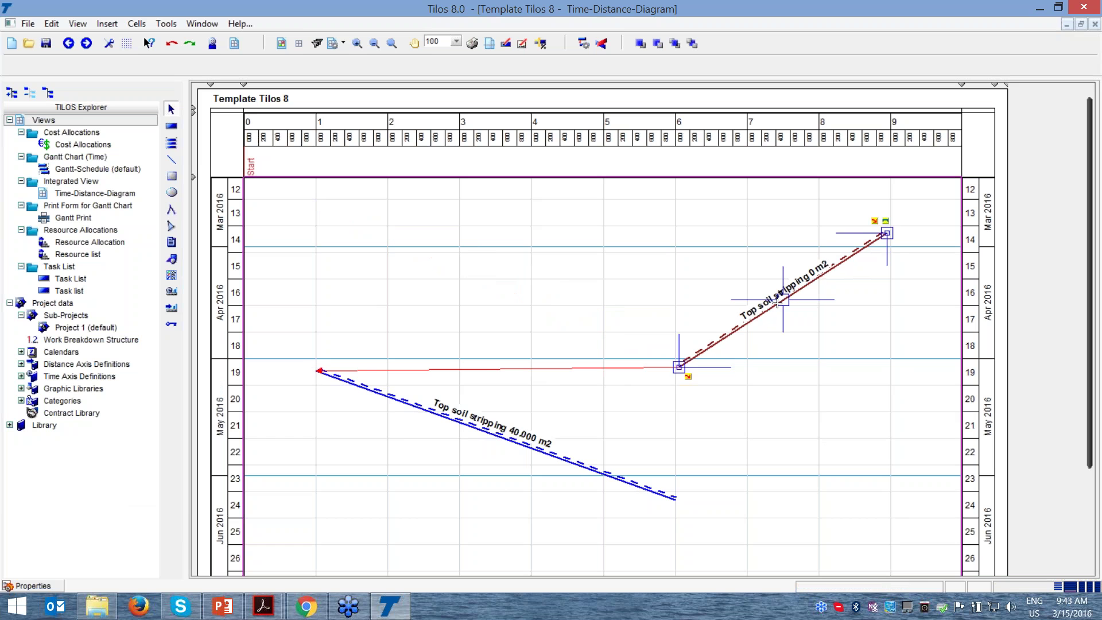
drag(778, 297, 781, 267)
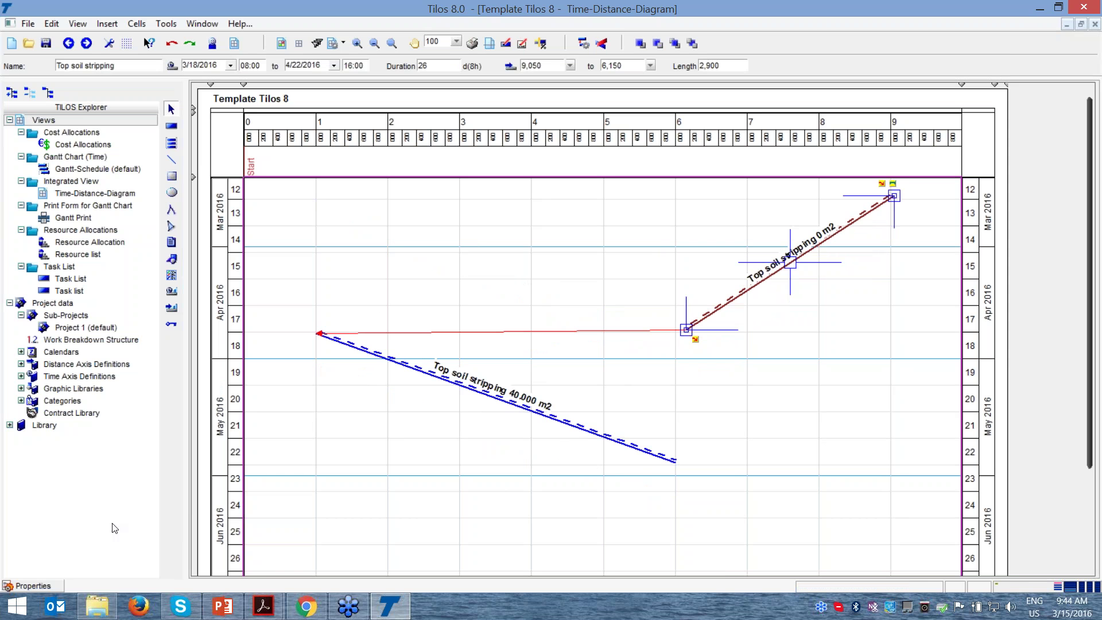
click(42, 586)
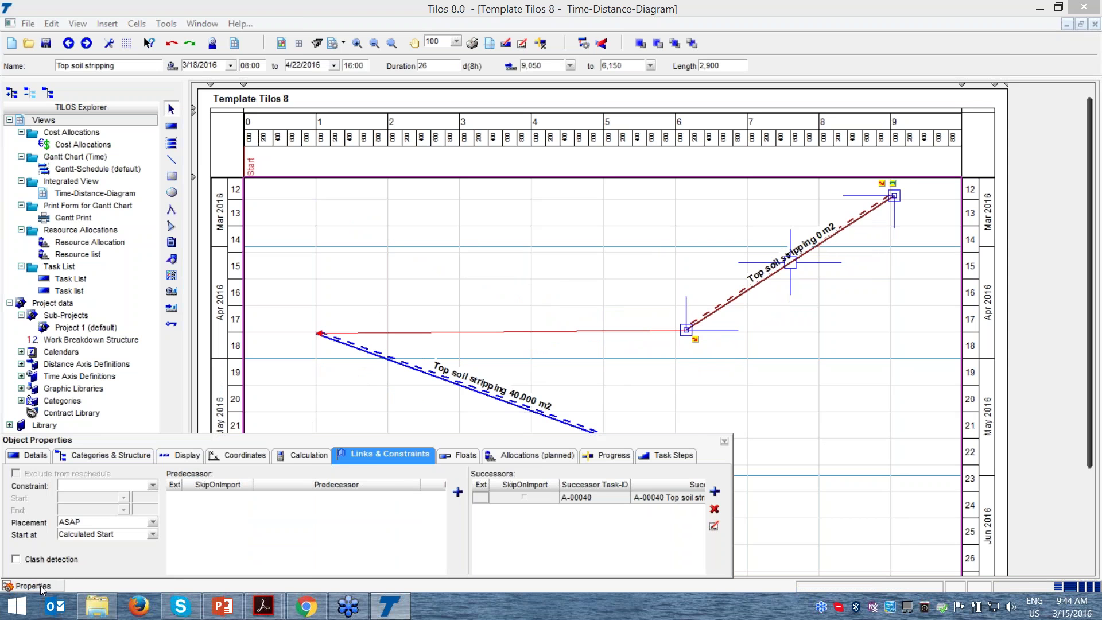
Step: Turn on the critical path display for the time-distance diagram and close the object properties
click(339, 404)
click(158, 457)
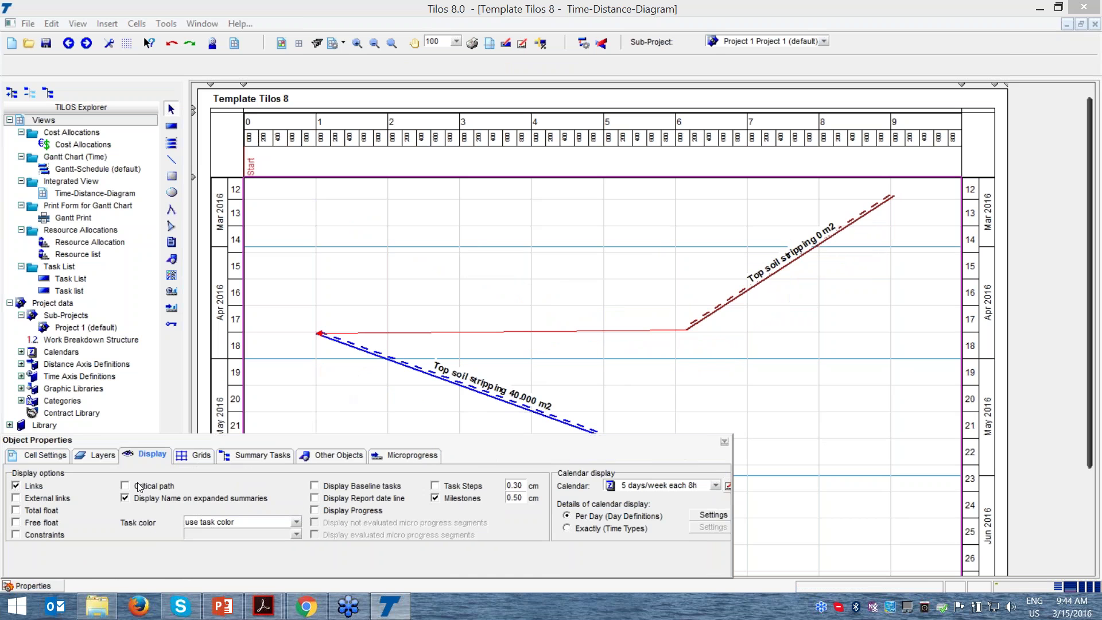
click(138, 487)
click(138, 488)
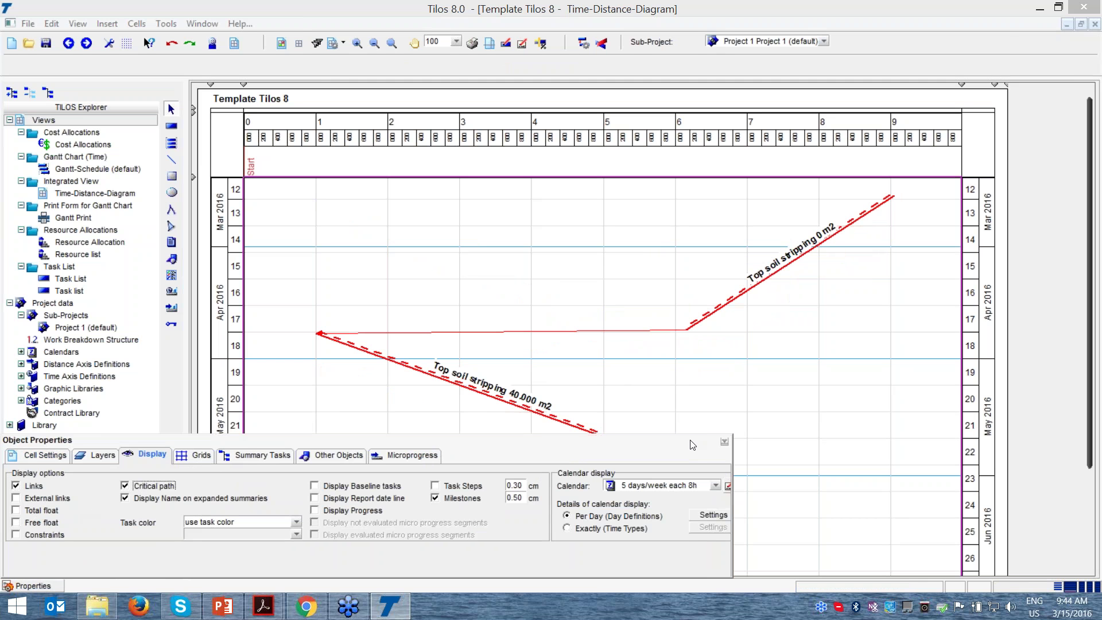
click(724, 442)
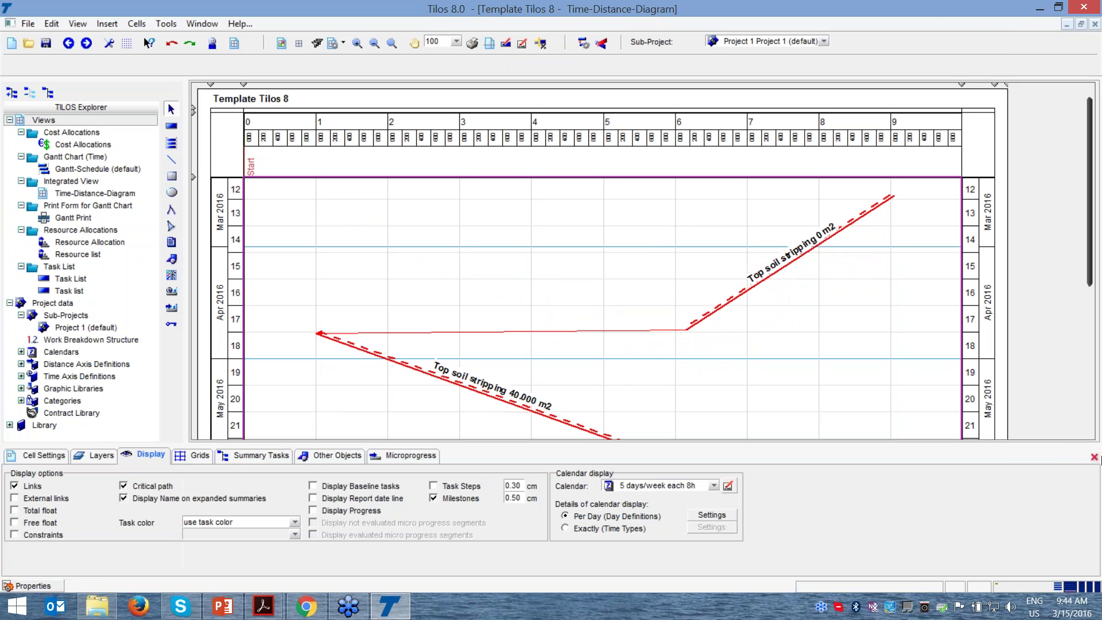
click(1094, 457)
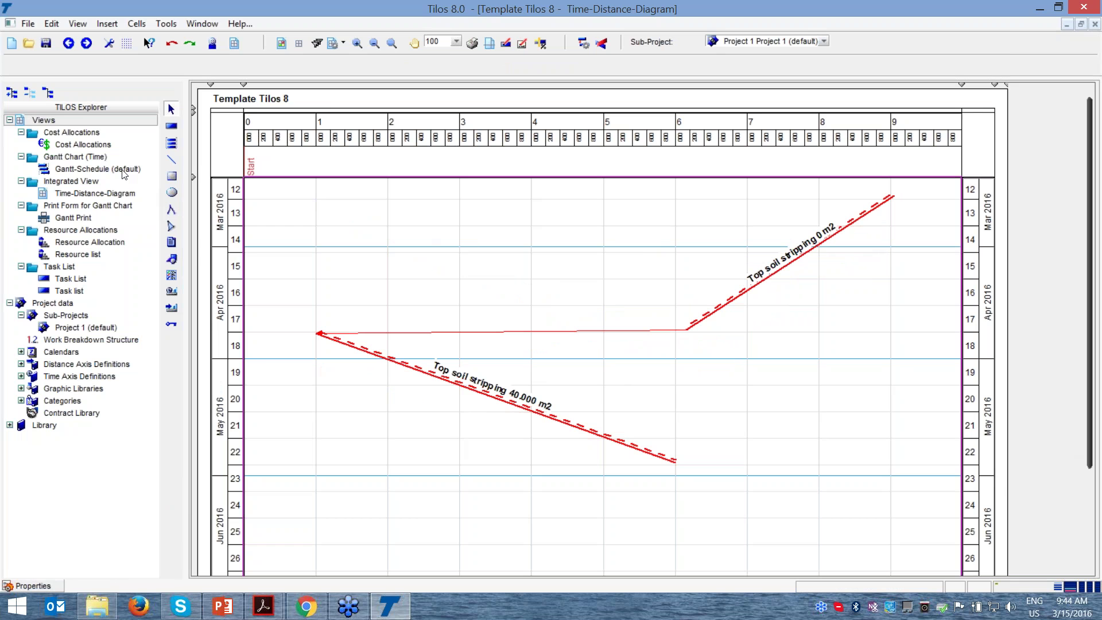
Step: Open the Gantt-Schedule (default) view in a new window and widen its task table to show the columns through End date
click(101, 169)
right_click(100, 169)
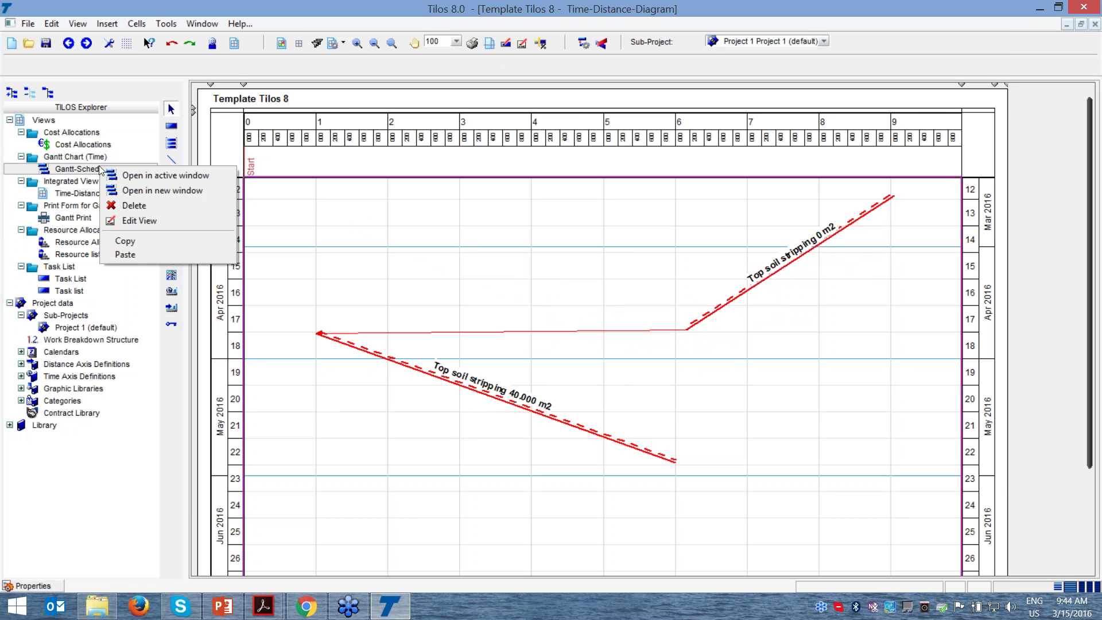
click(162, 190)
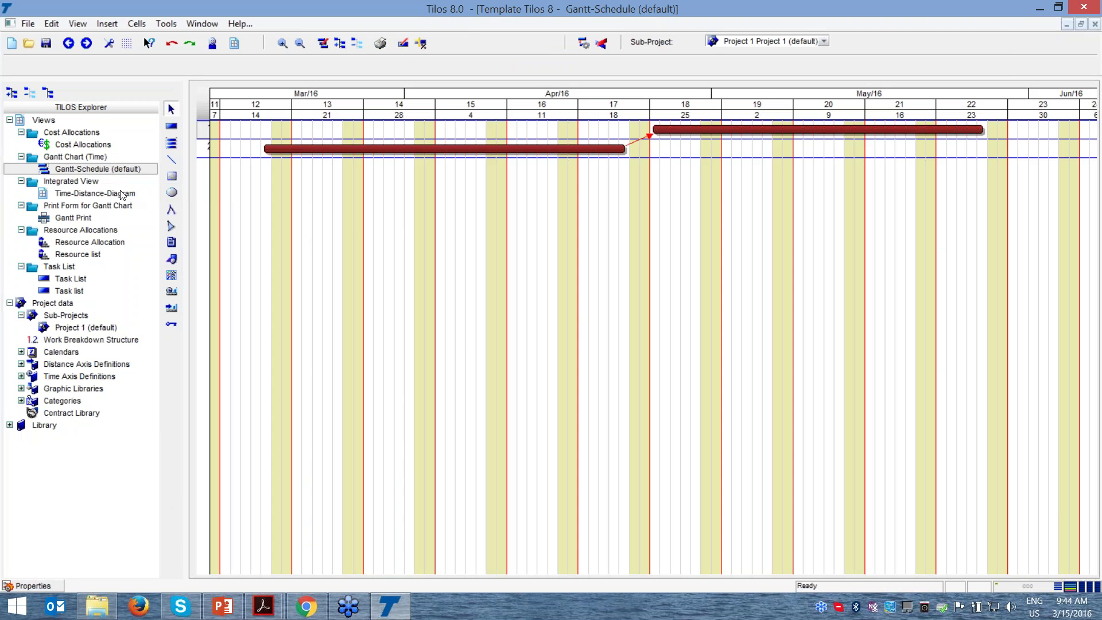
drag(209, 106, 563, 107)
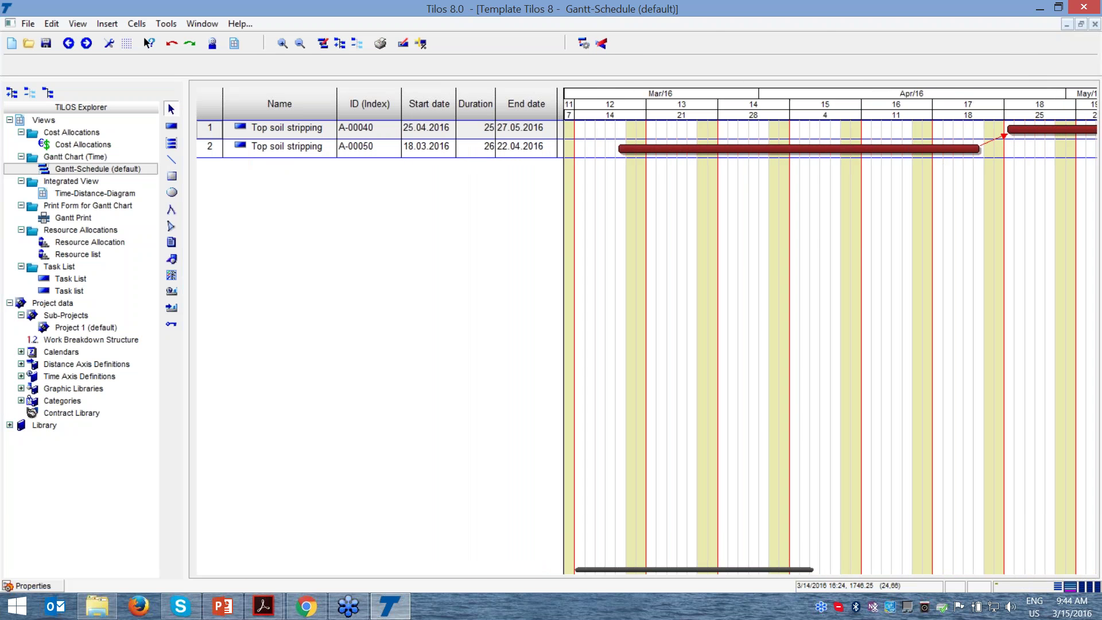
Step: Display the defined range in the Gantt chart and tile it horizontally with the Time-Distance-Diagram
right_click(722, 260)
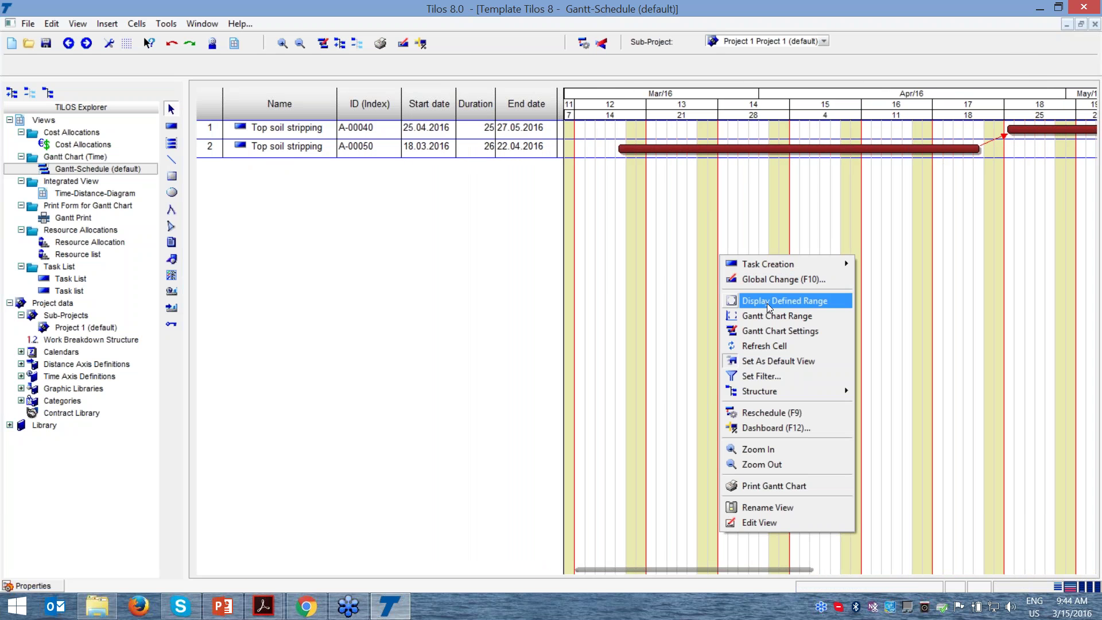
click(767, 301)
click(187, 25)
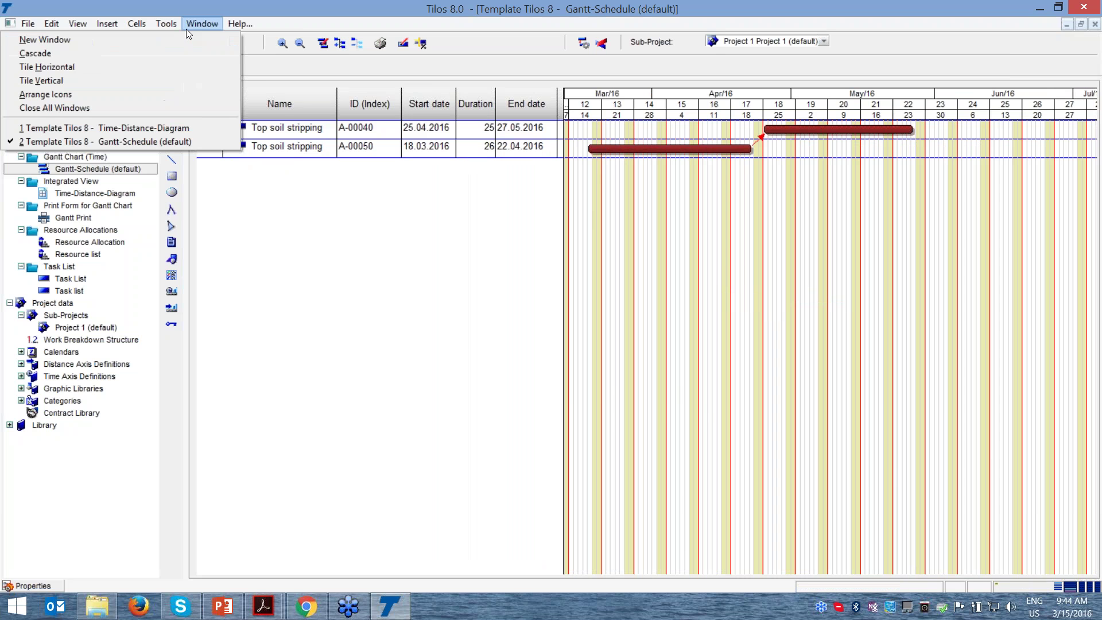
click(93, 67)
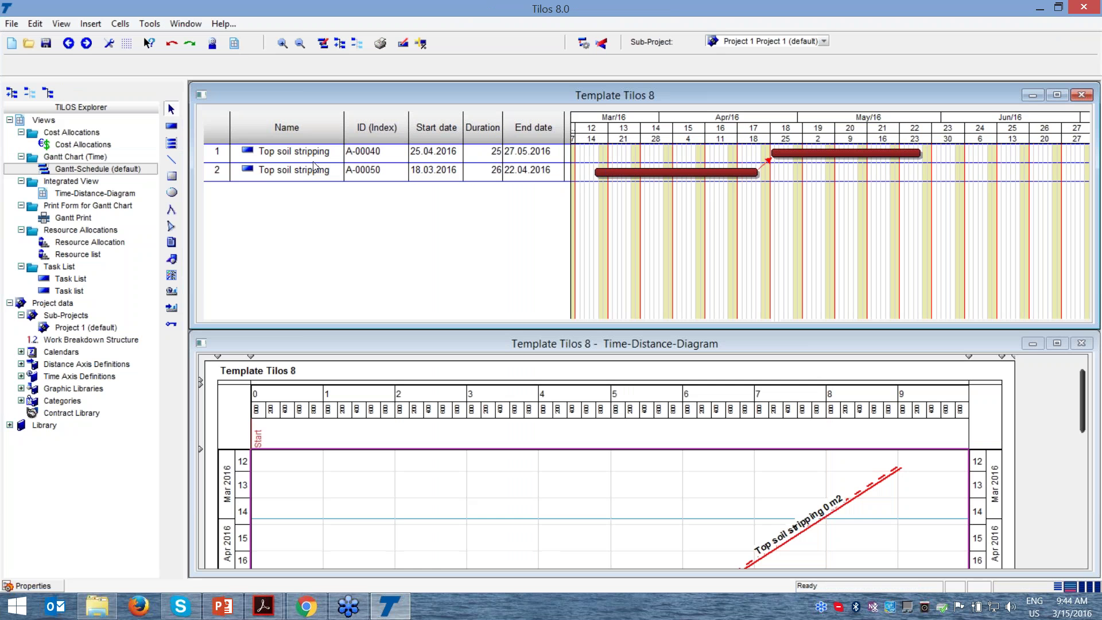
Step: Shorten the 9,050 to 6,150 m Top soil stripping task in the time-distance diagram so it ends on 4/15/2016
drag(1085, 419, 1084, 451)
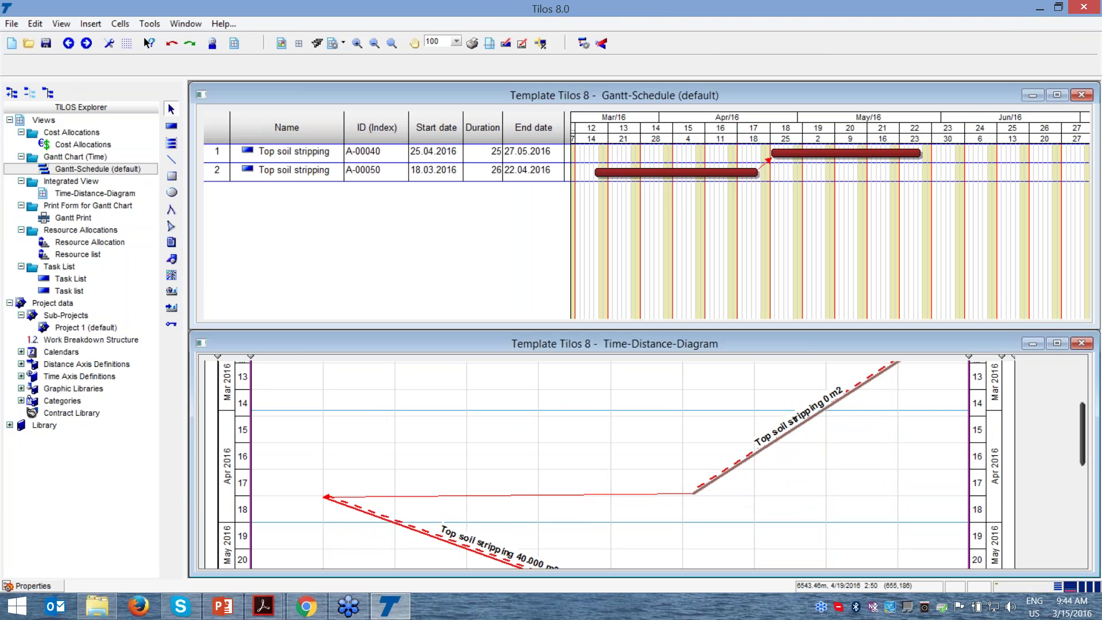
click(729, 470)
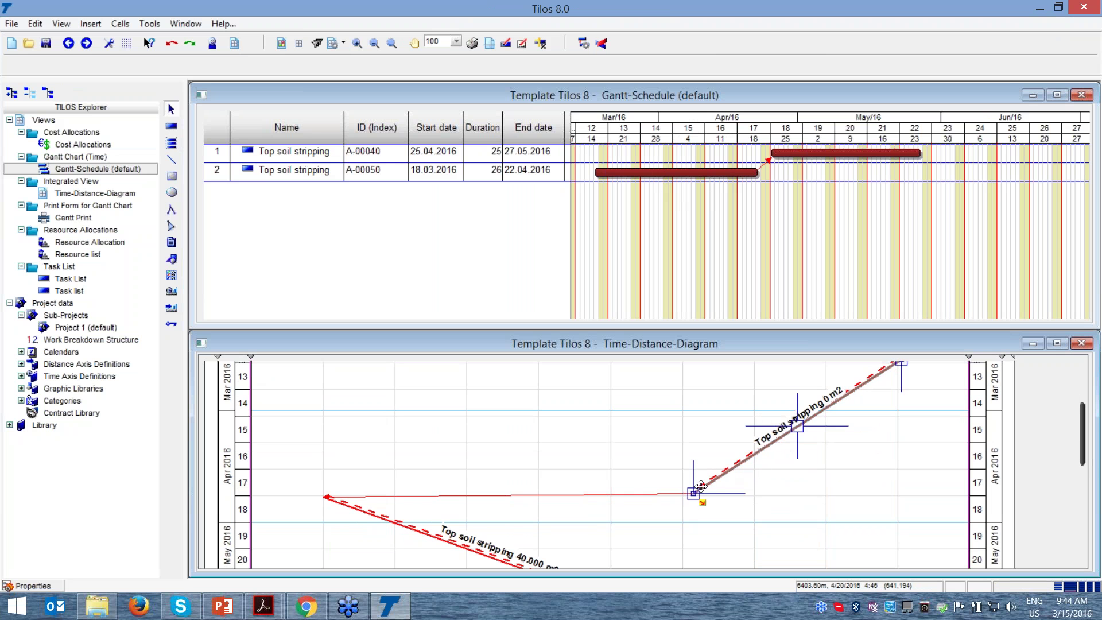
drag(723, 492, 727, 468)
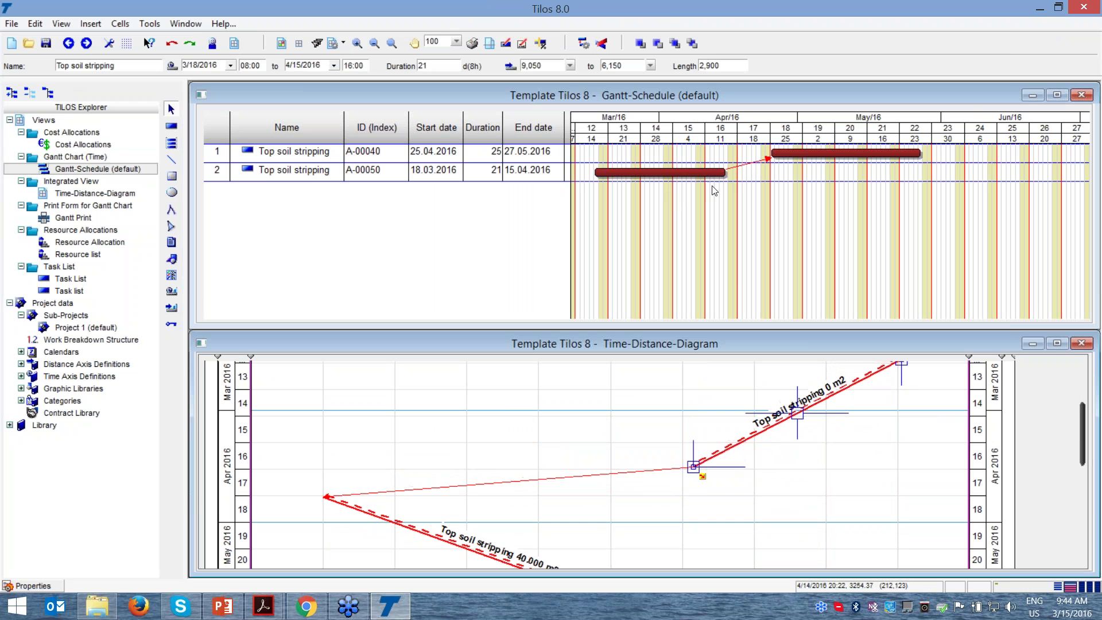
Step: Examine the file formats offered by the import wizard, including Microsoft Excel (XLS), and close it without importing
click(14, 24)
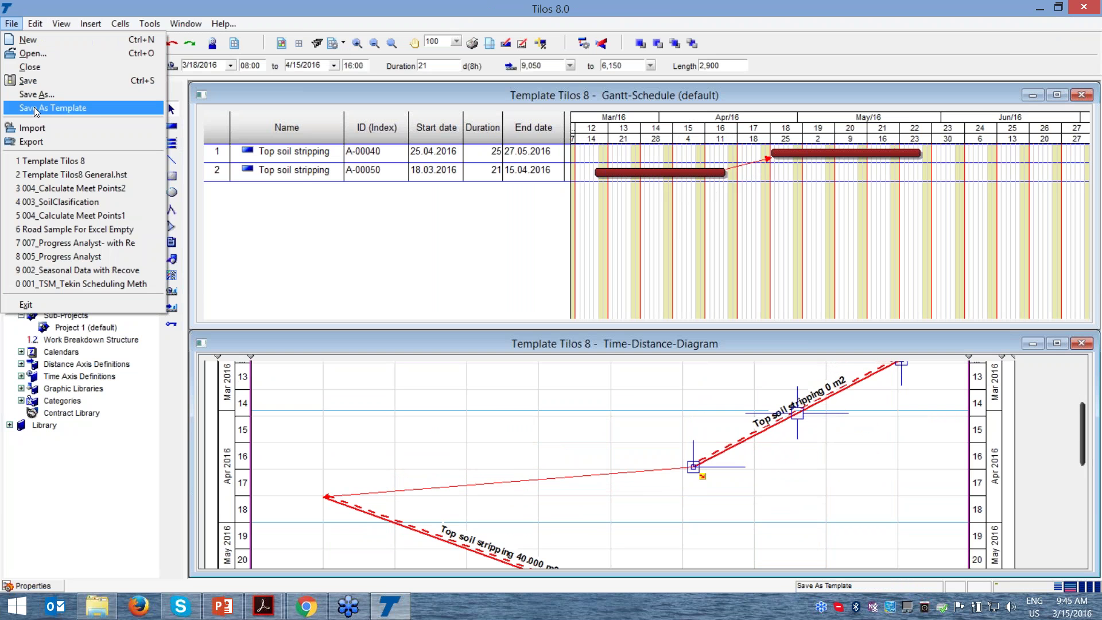
click(31, 128)
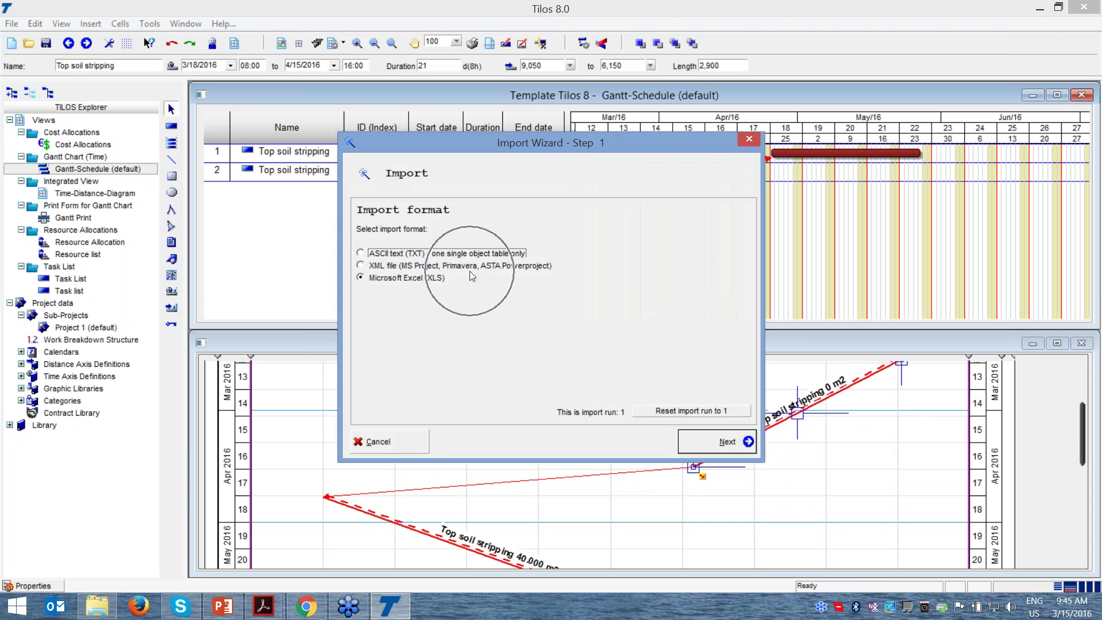
click(414, 276)
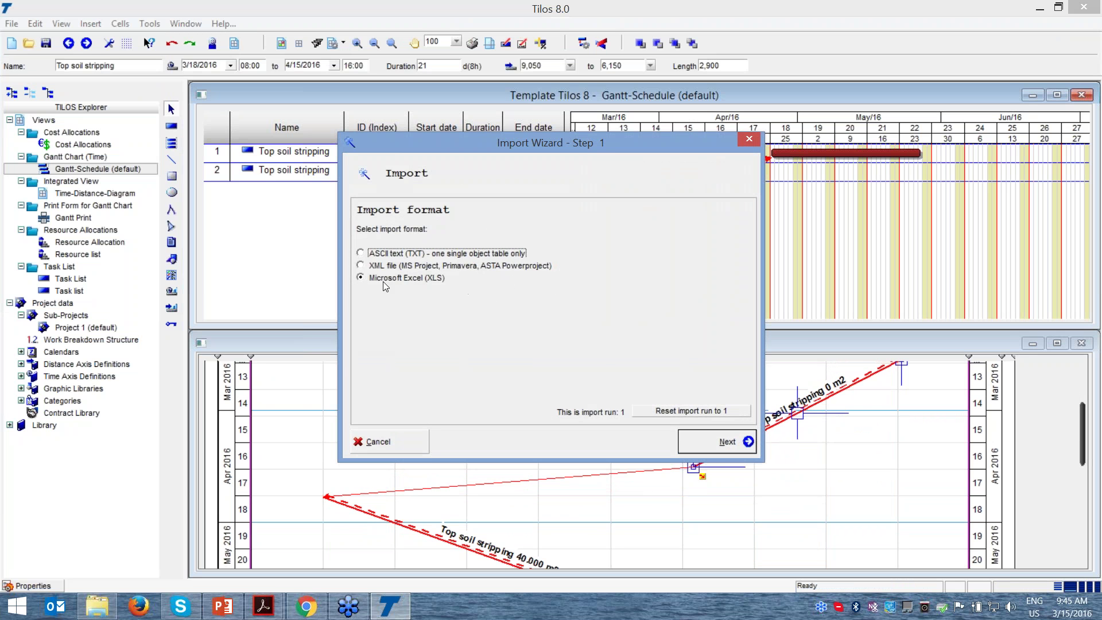
click(747, 141)
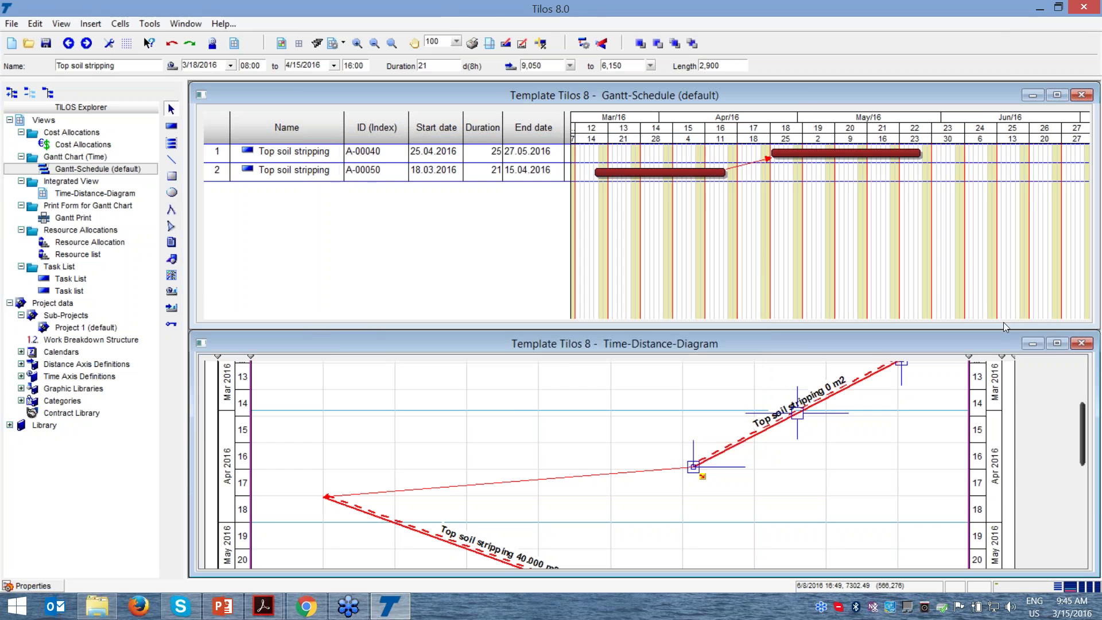
Step: Maximize the Time-Distance-Diagram and reverse the direction of the 40.000 m2 task so it runs from 6,000 to 1,000
click(1056, 343)
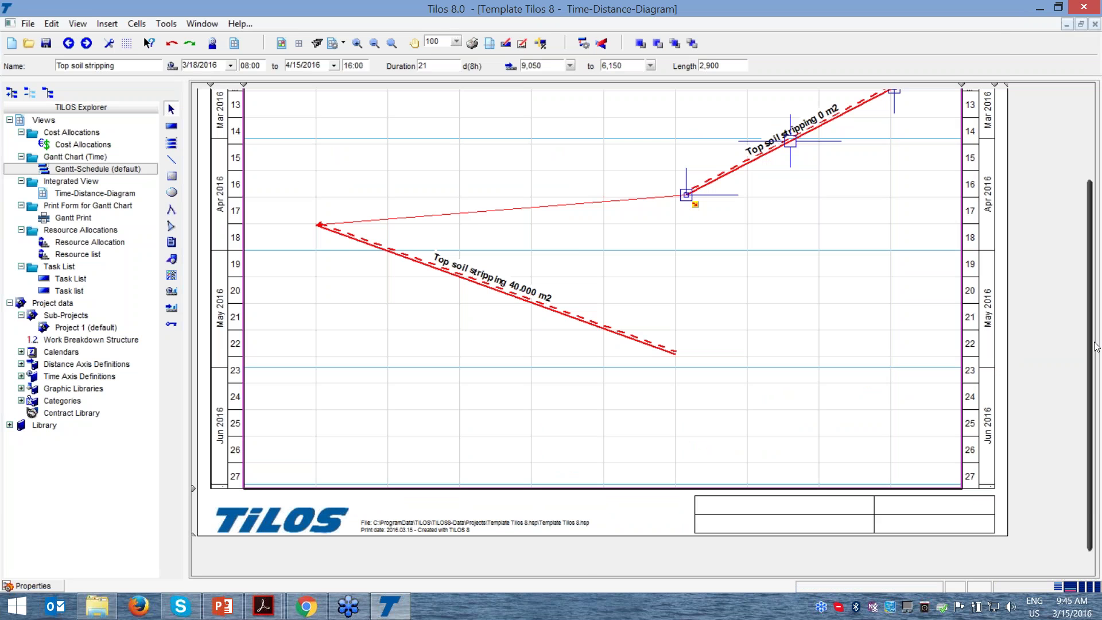
scroll(1096, 346, up, 3)
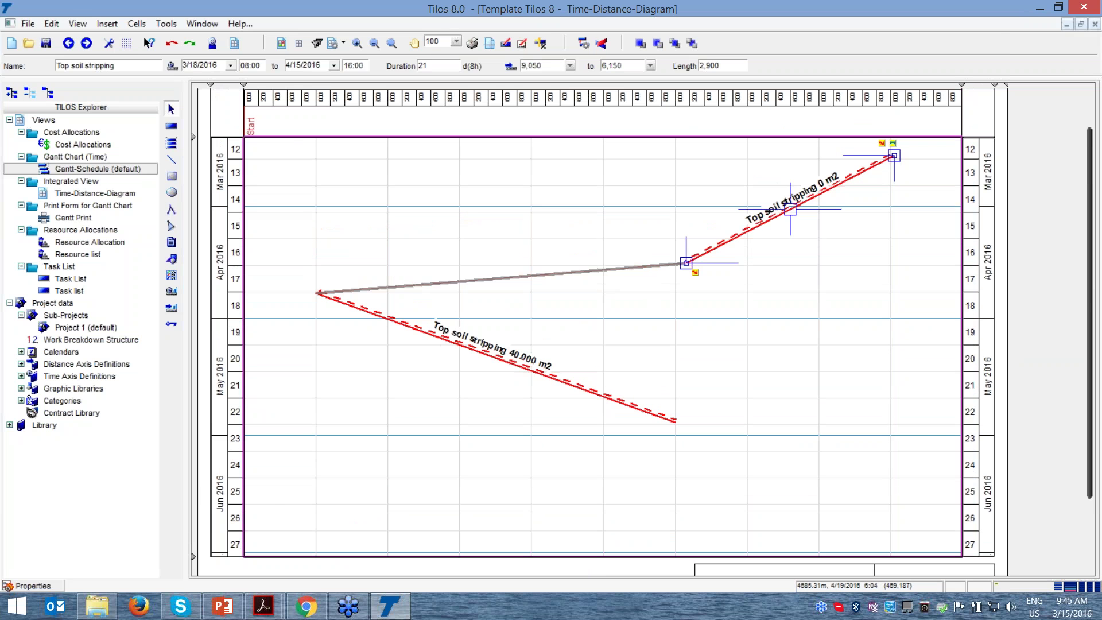
click(563, 295)
click(54, 586)
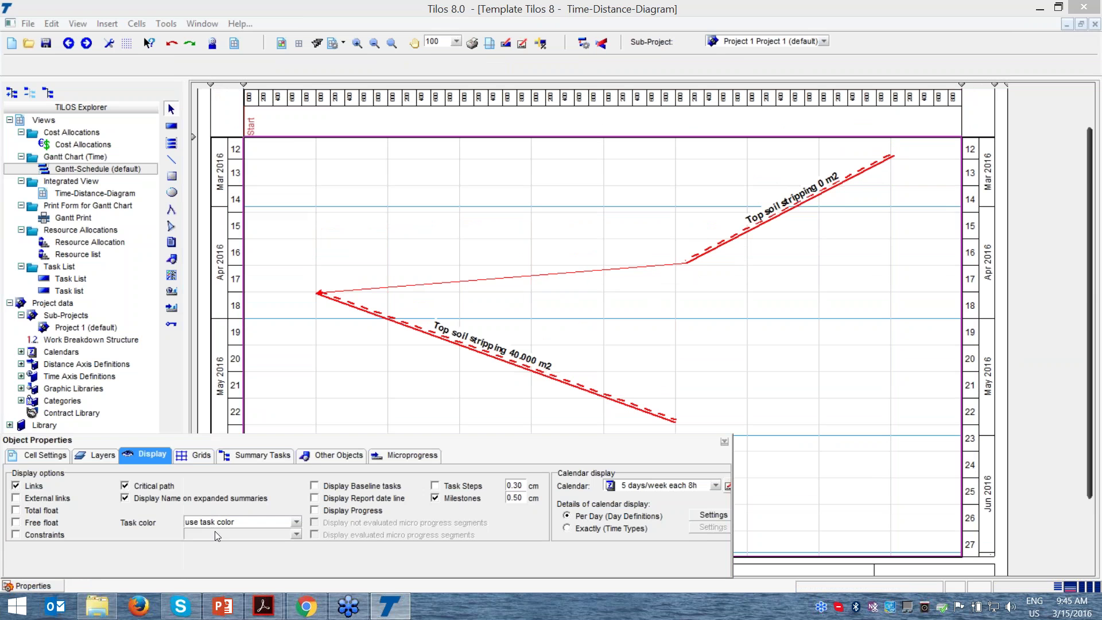
click(394, 377)
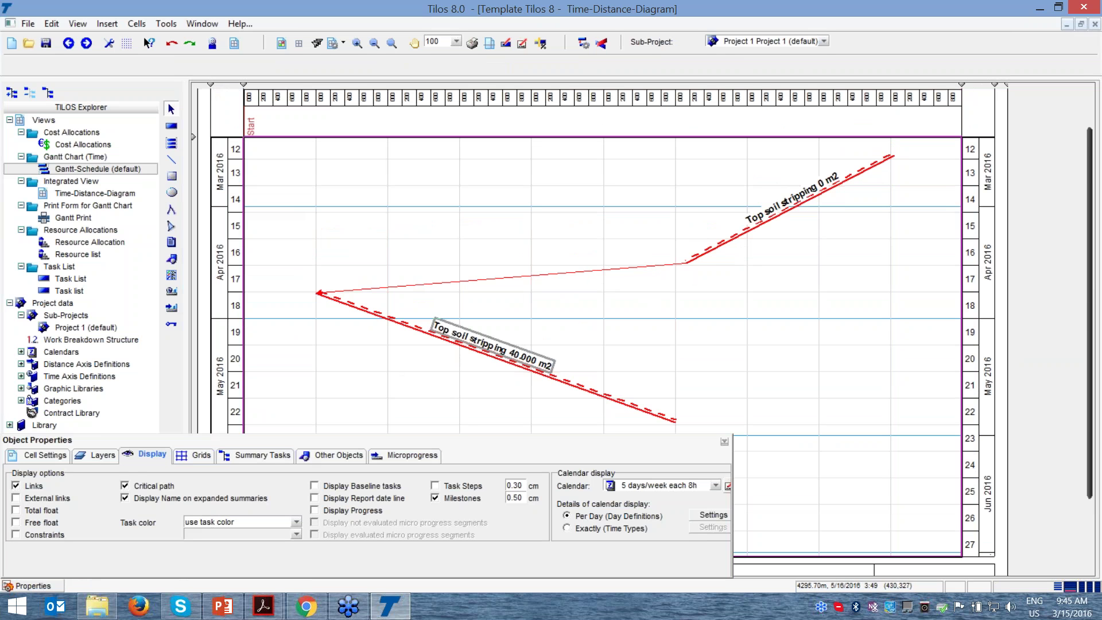
click(565, 382)
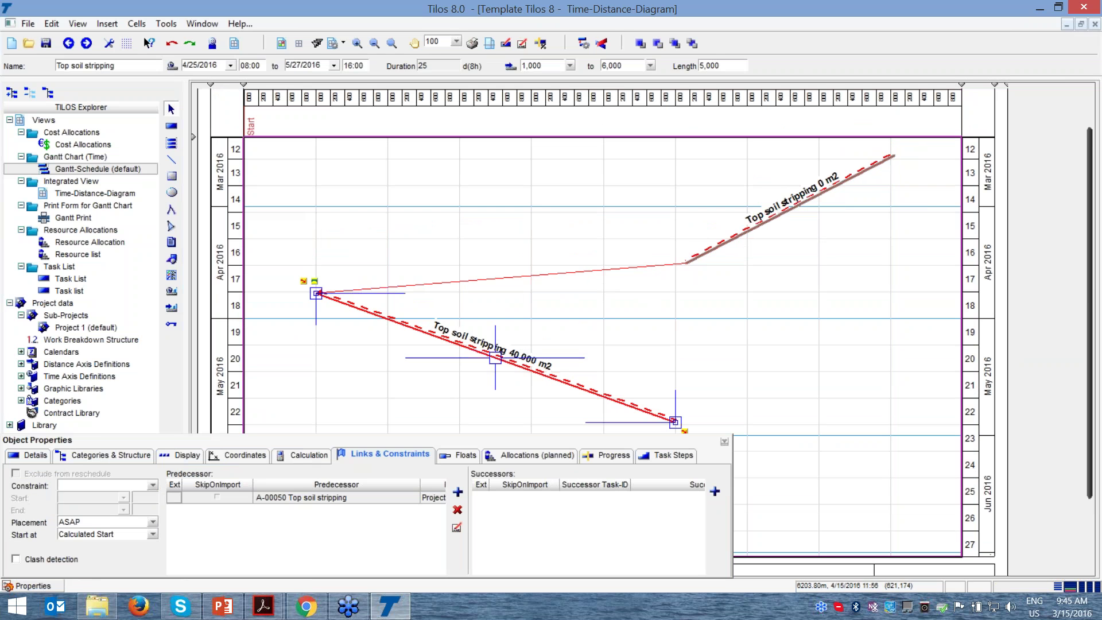
click(218, 456)
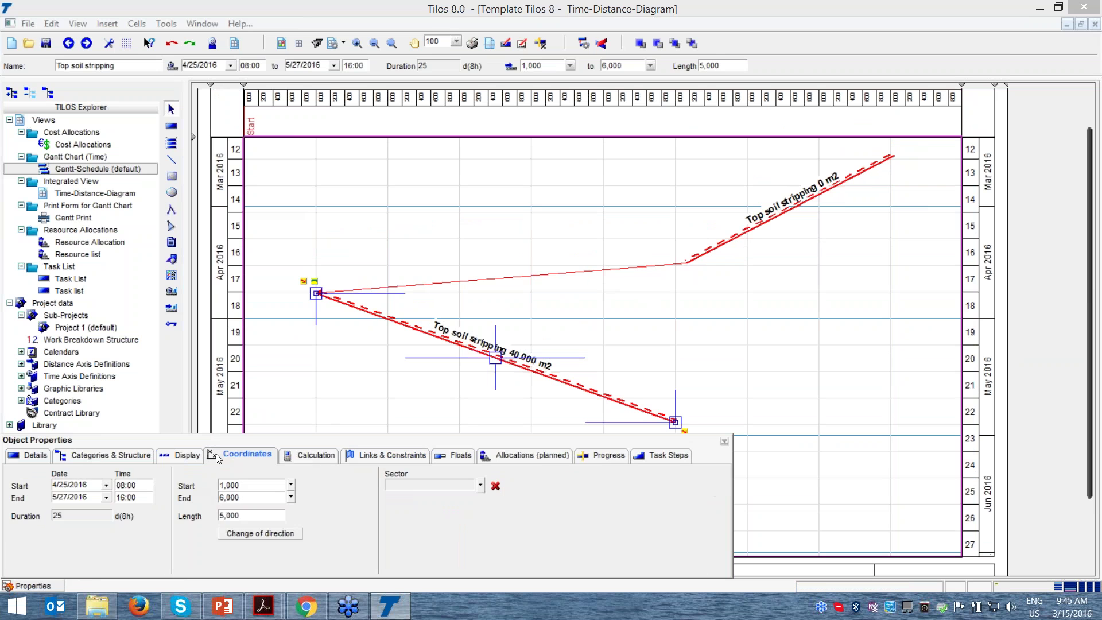
click(253, 532)
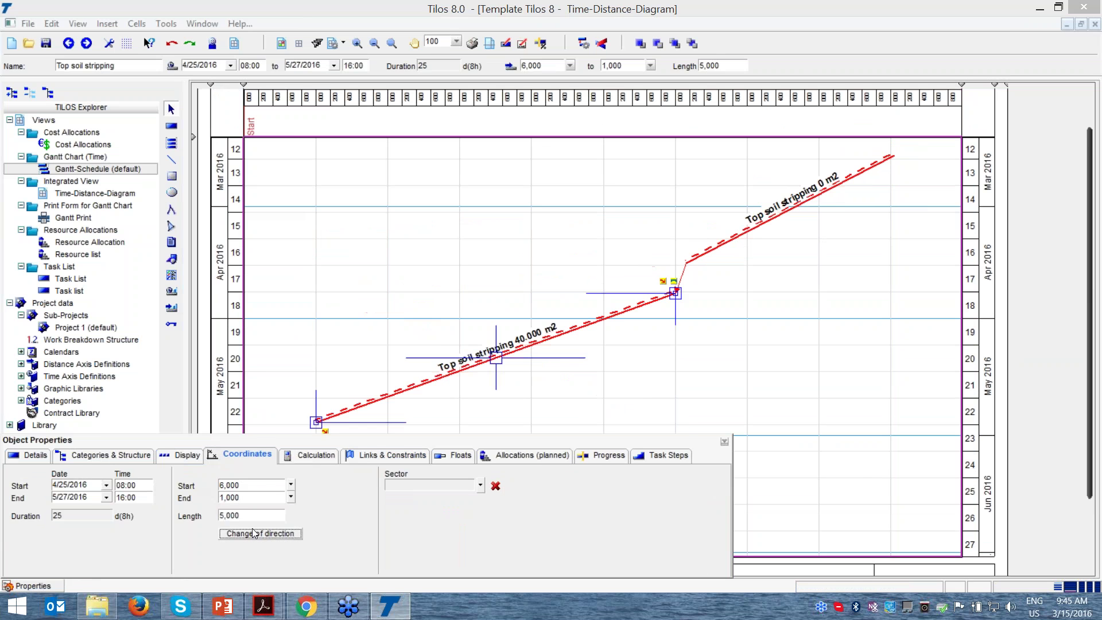
click(732, 348)
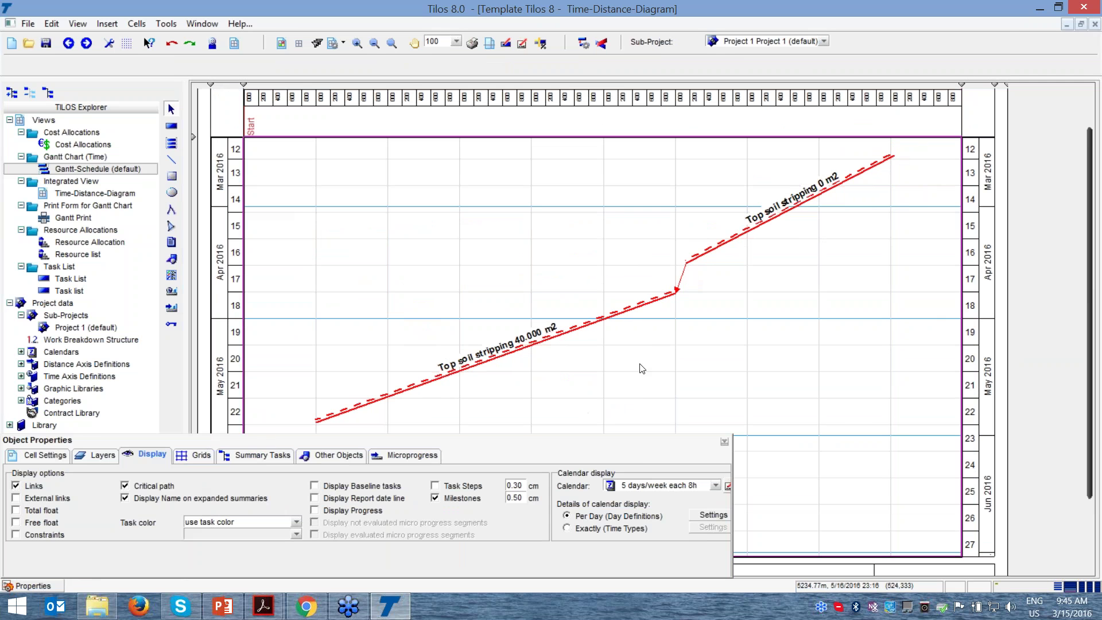
Step: Review the link type, lag and lag calculation options of the link between the two Top soil stripping tasks
click(682, 277)
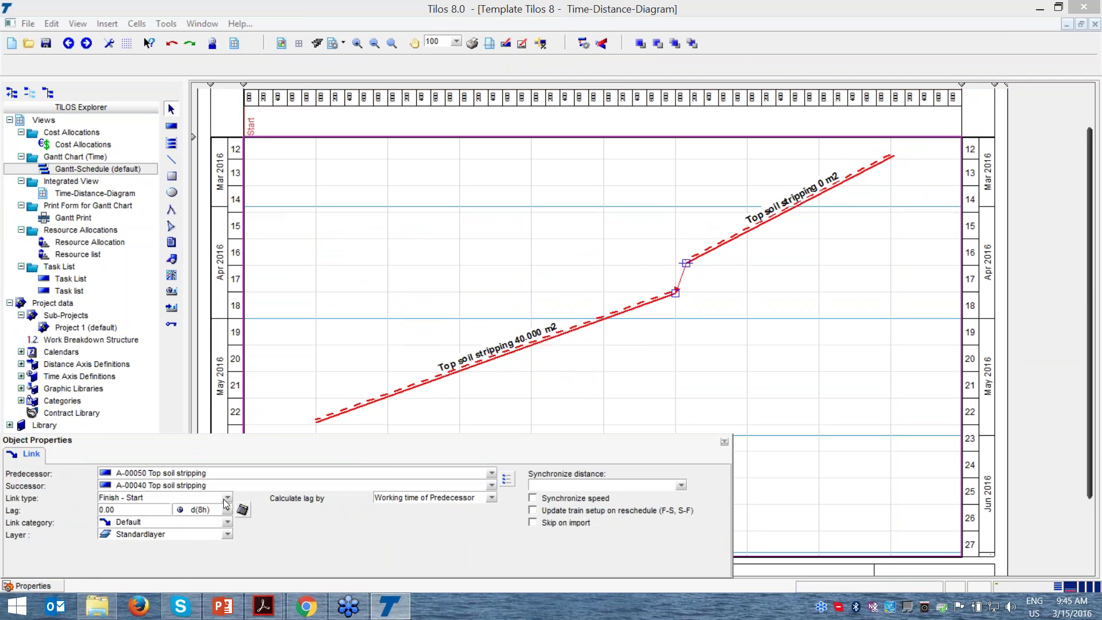
click(227, 497)
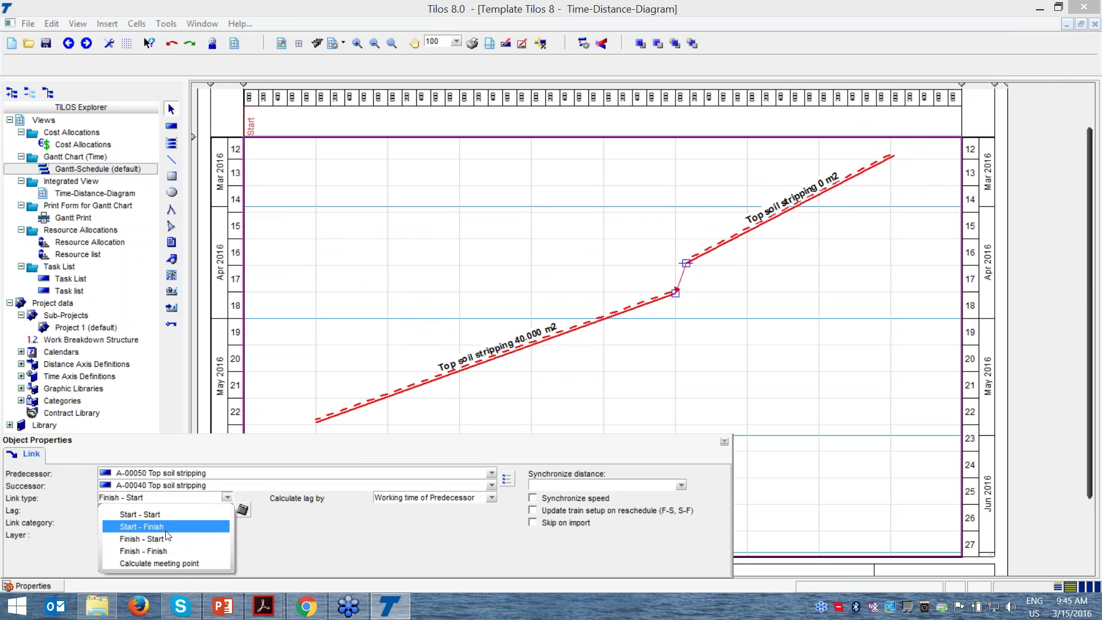
click(298, 554)
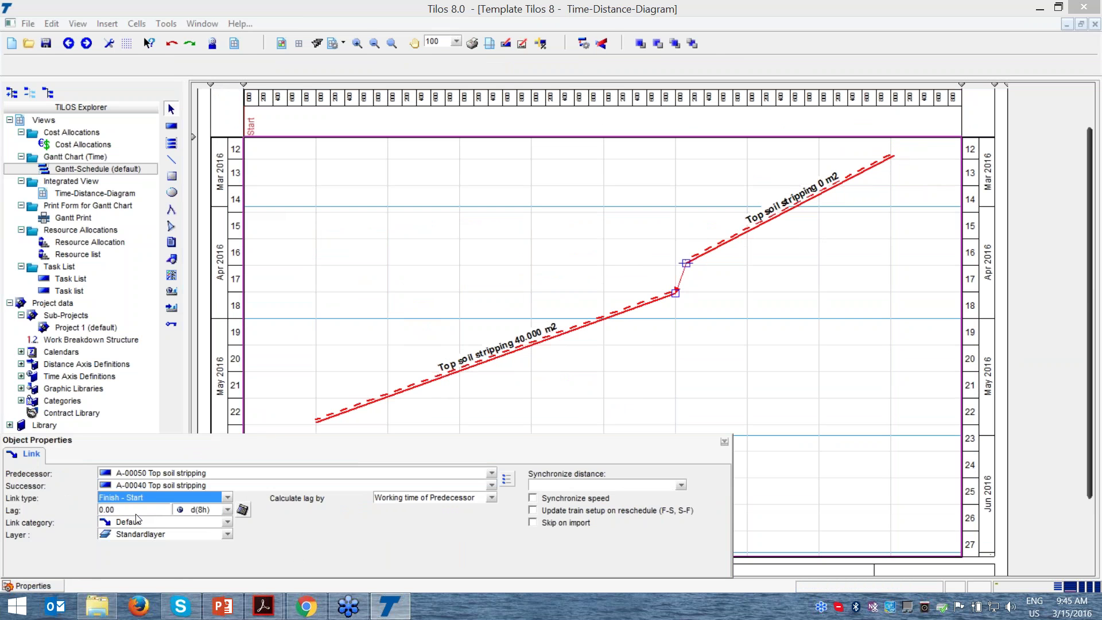
key(Tab)
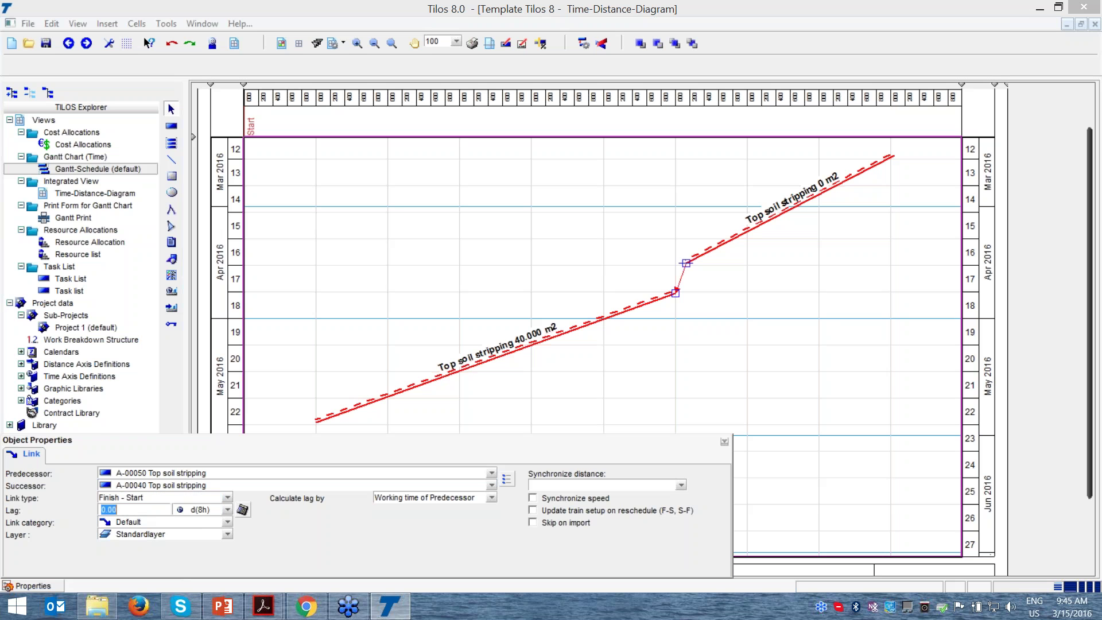
click(492, 499)
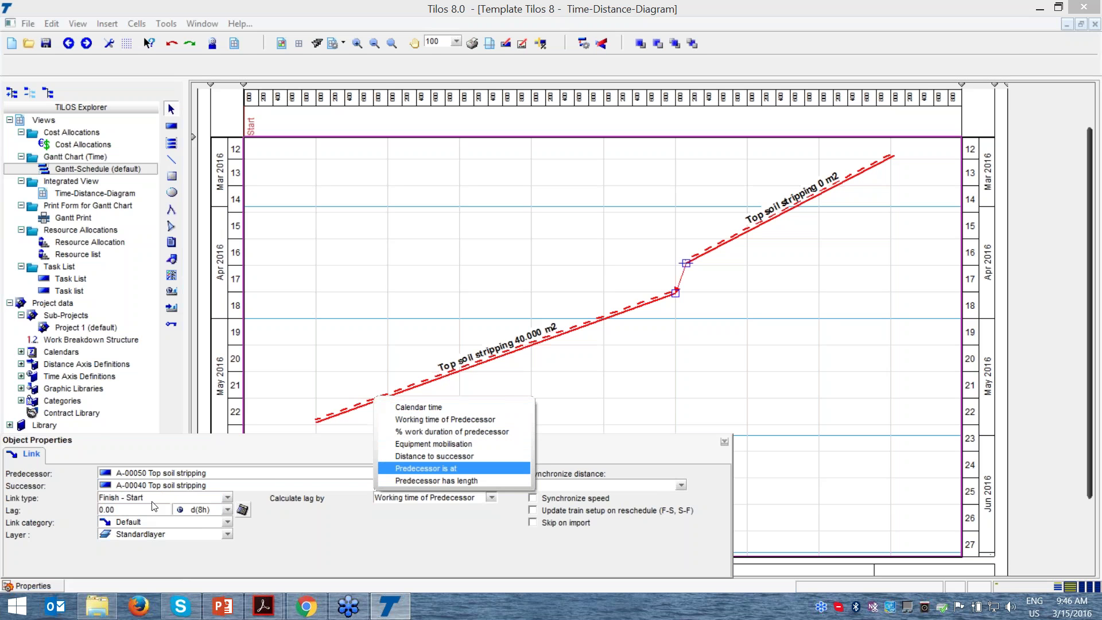
click(356, 529)
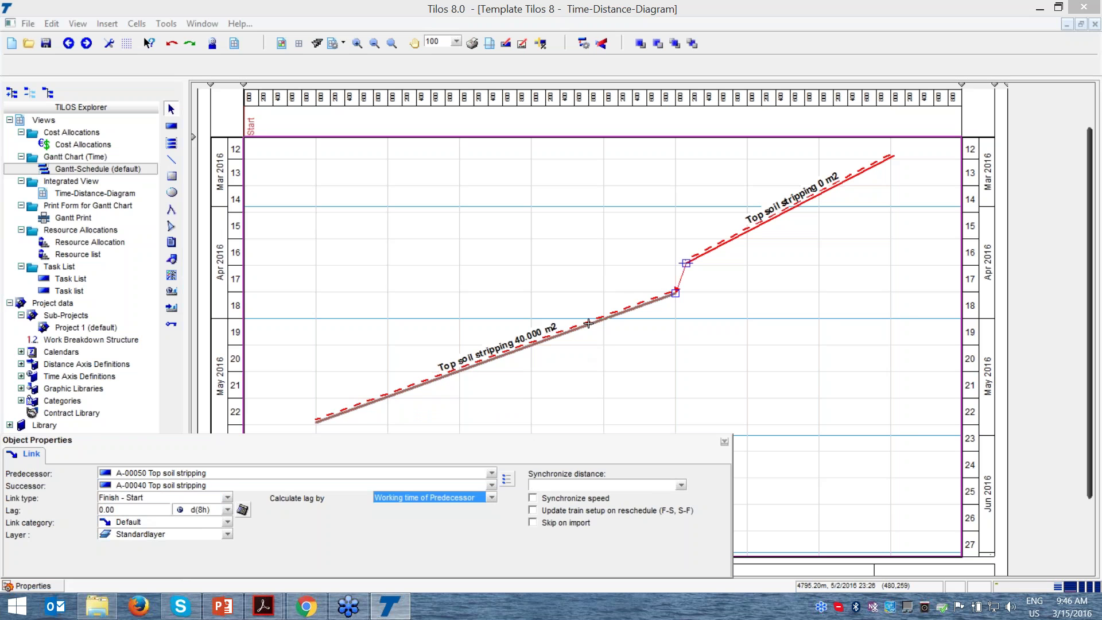
Step: Open the planned allocations of the 40.000 m2 Top soil stripping task and dock its properties below the diagram
click(588, 323)
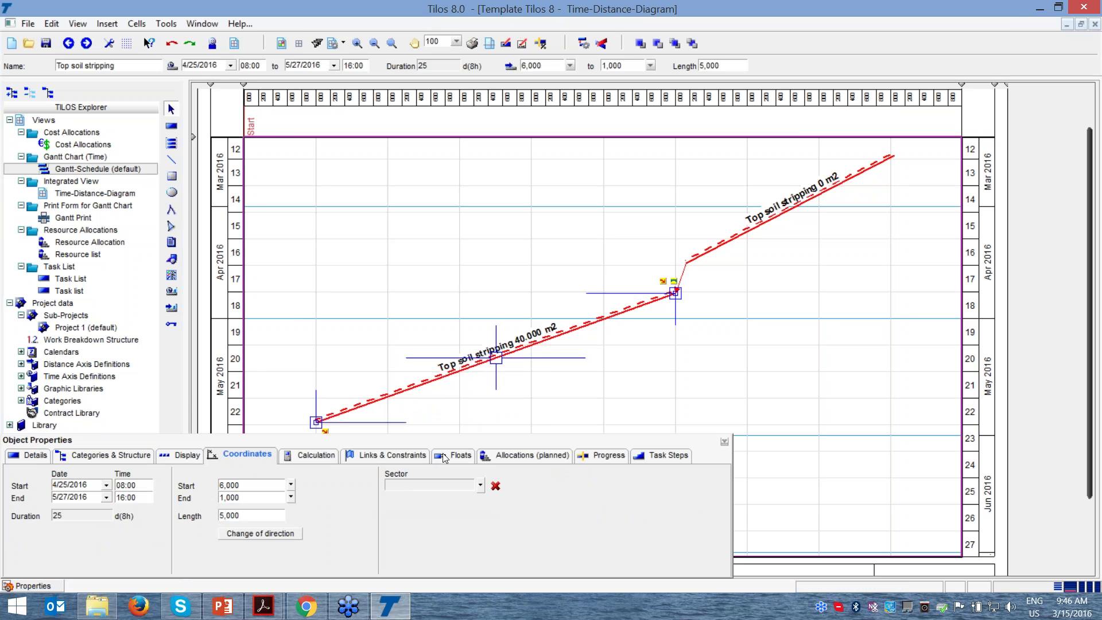
click(499, 455)
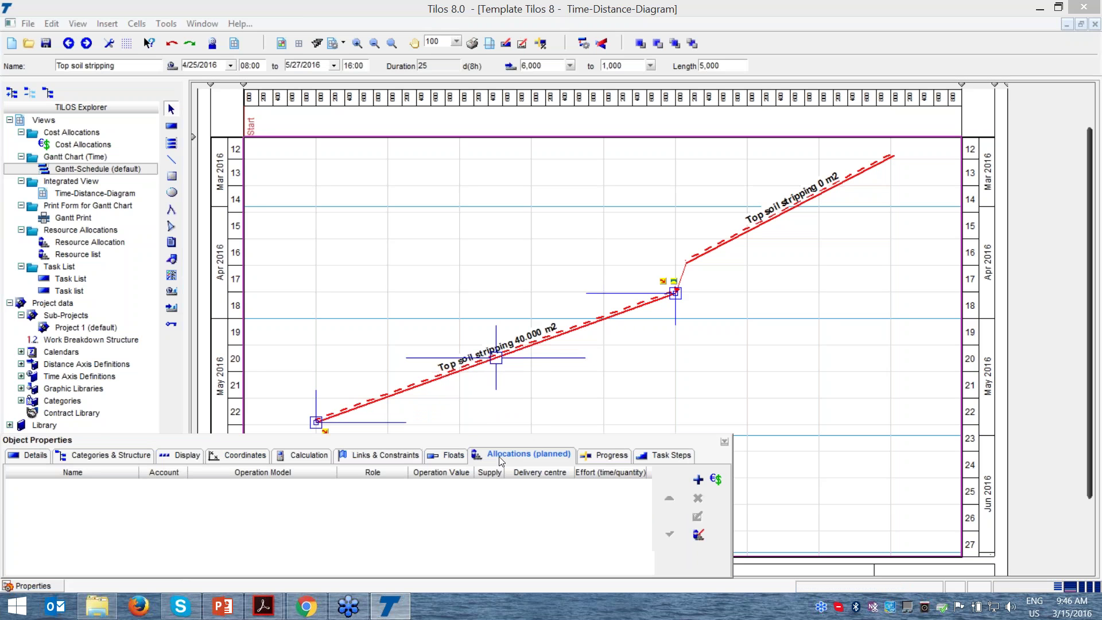
click(724, 442)
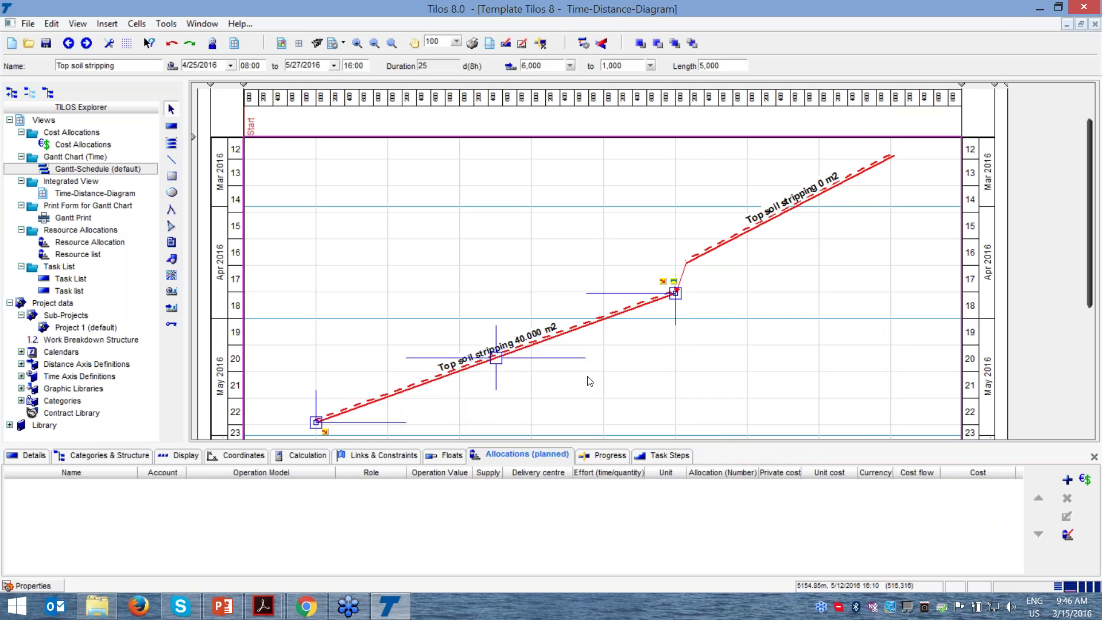
Step: Allocate the Caterpillar and Caterpillar + machines to the task, removing Specialist from the resource selection
click(1066, 479)
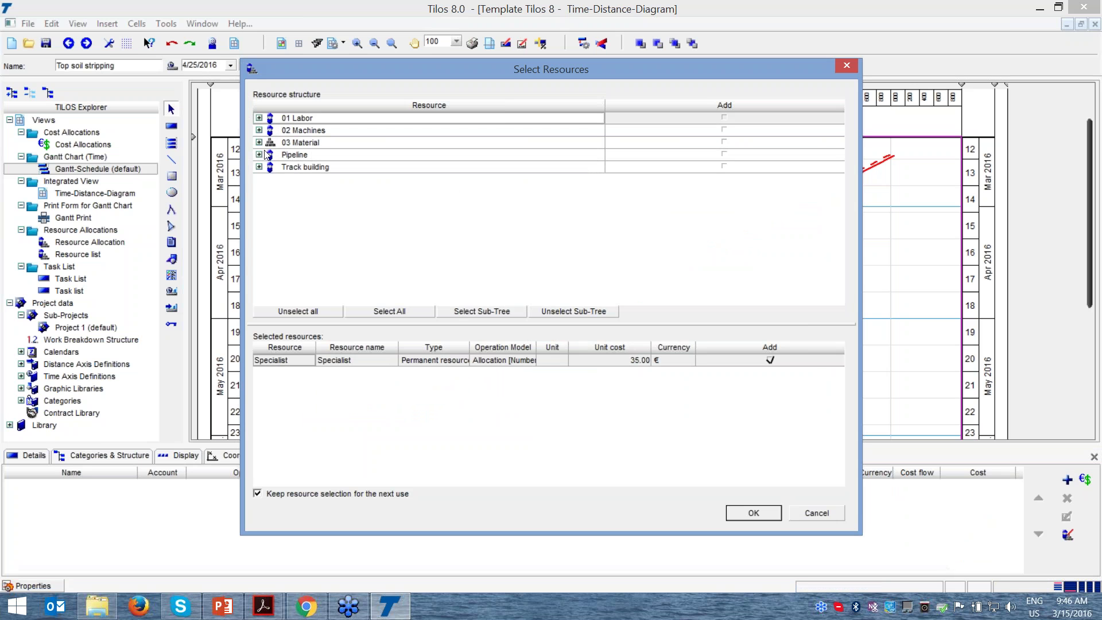
click(259, 117)
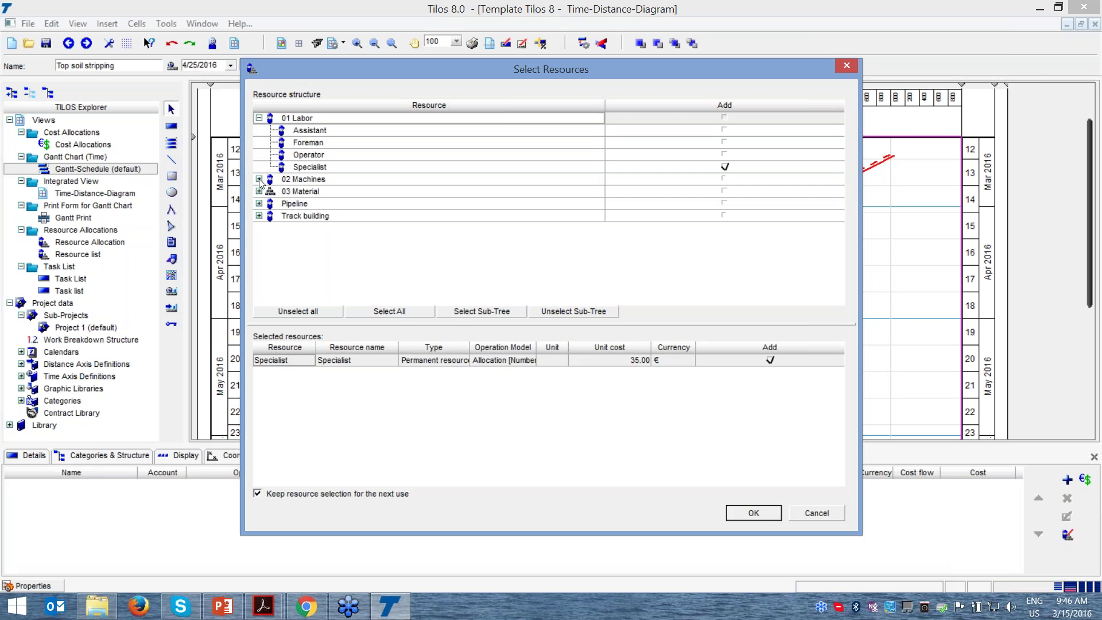
click(258, 179)
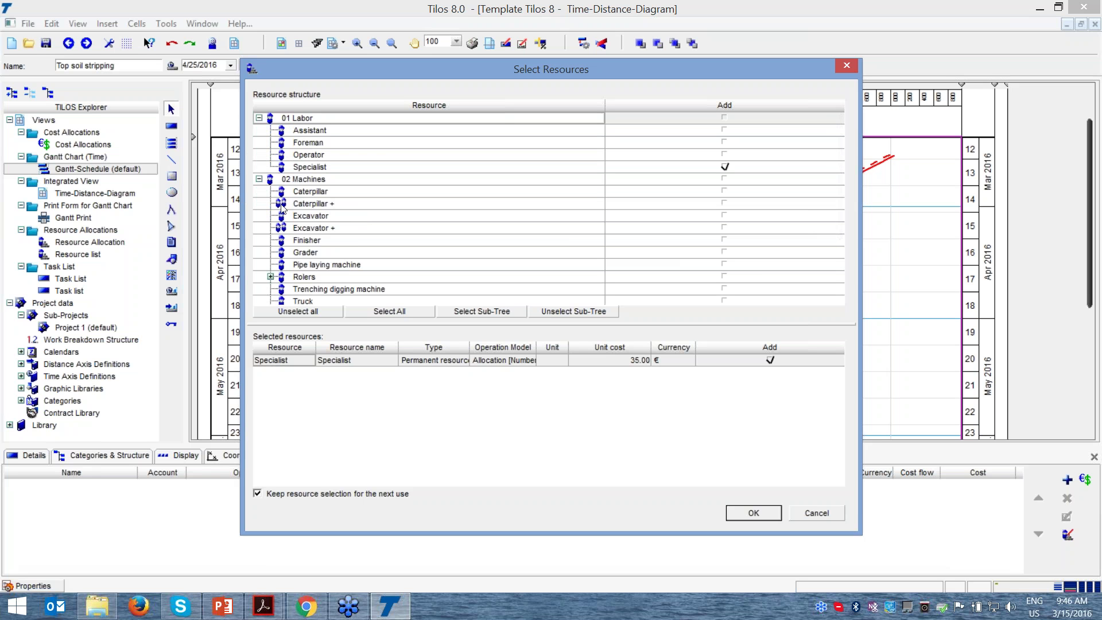
click(308, 193)
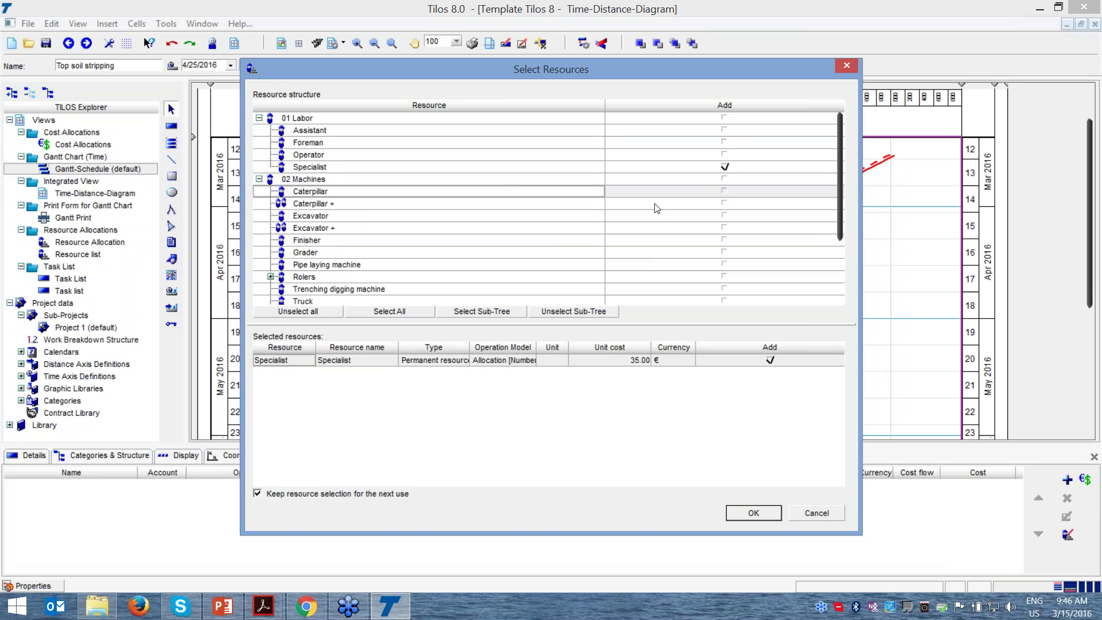
click(724, 191)
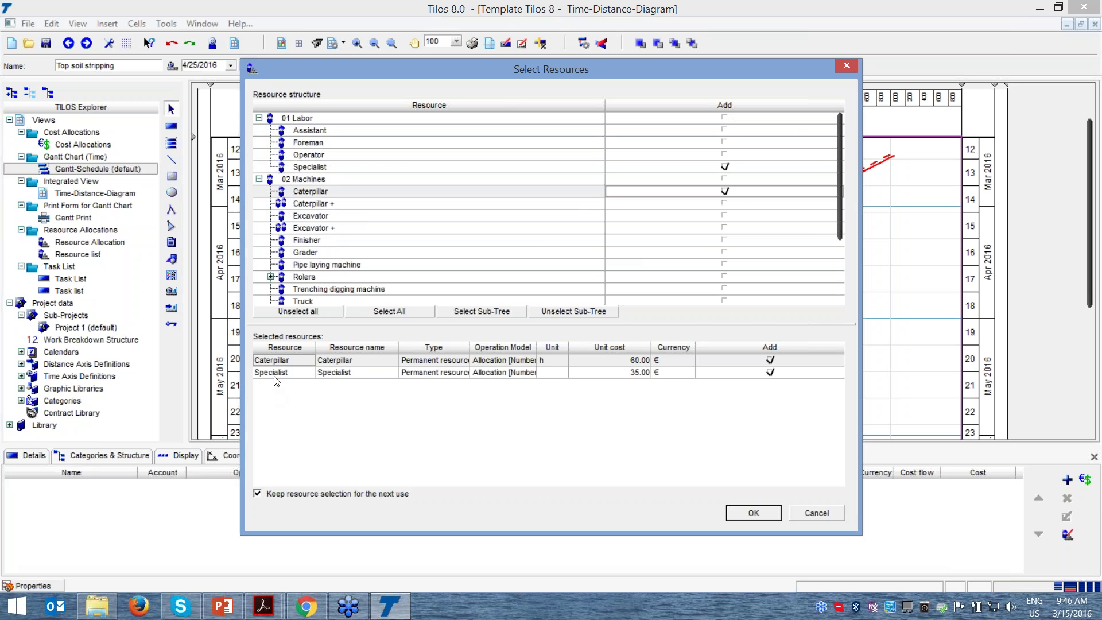
click(770, 372)
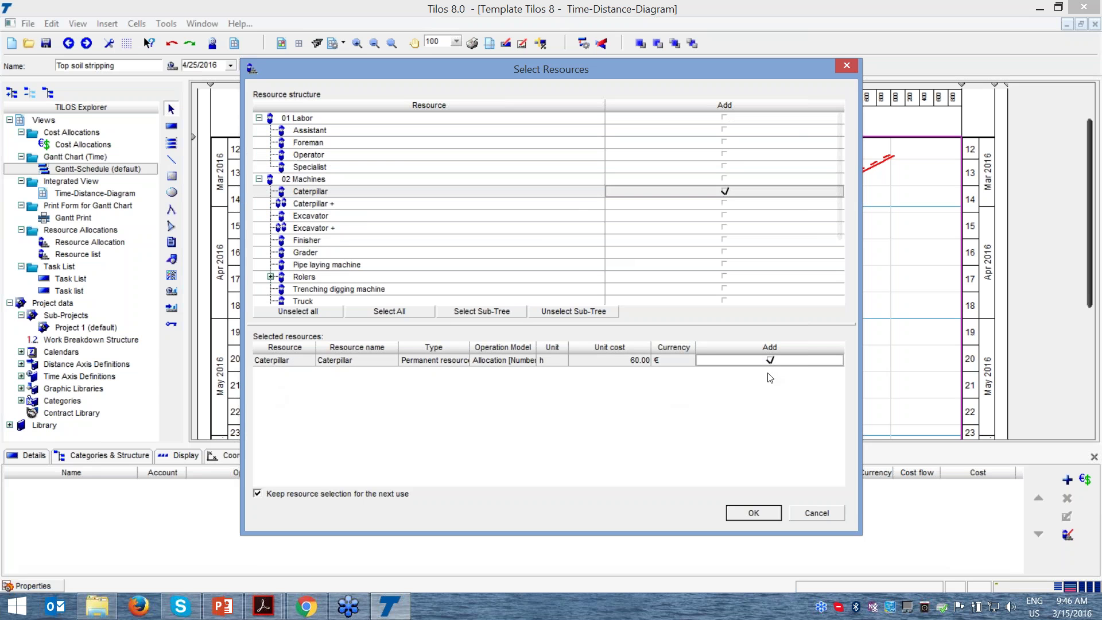
click(329, 206)
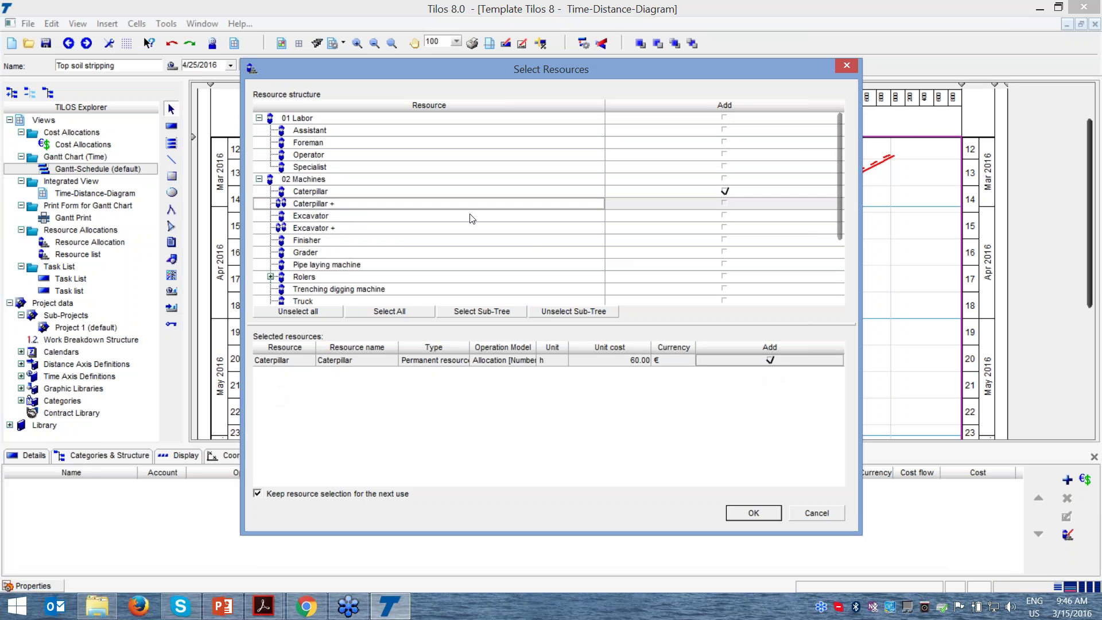
click(724, 203)
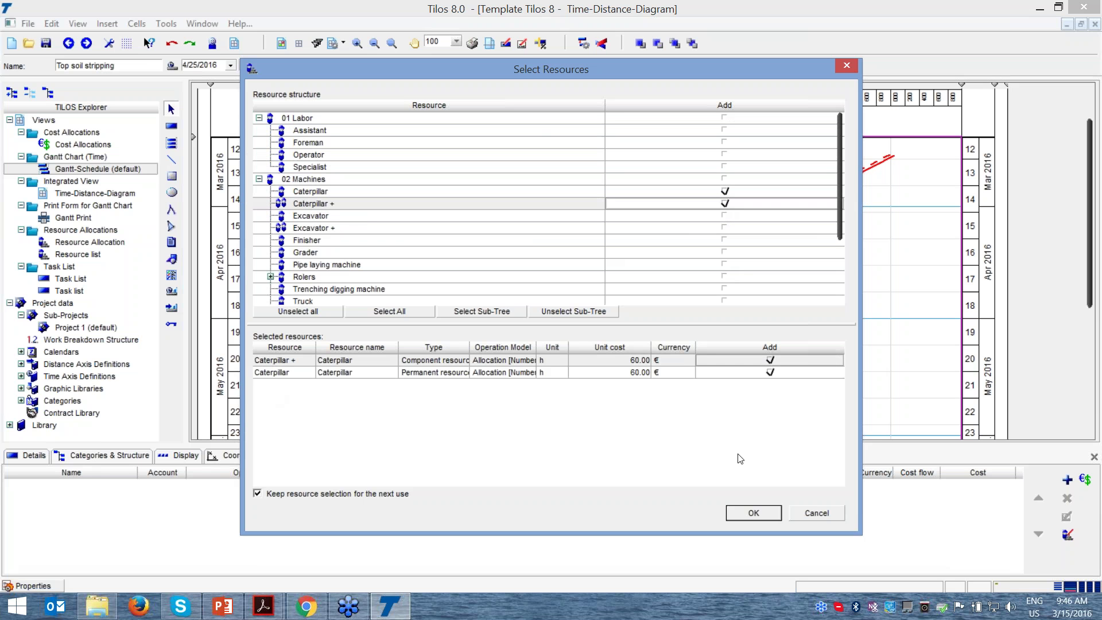
click(752, 513)
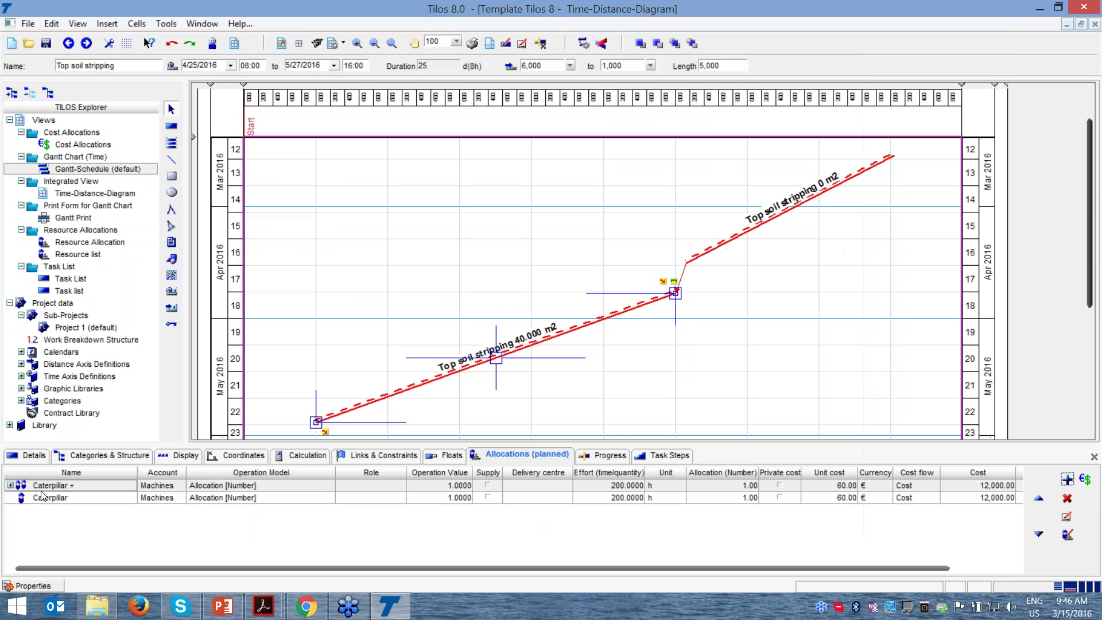
Step: Review the components of the Caterpillar + allocation and the progress properties of the 40.000 m2 task
click(64, 498)
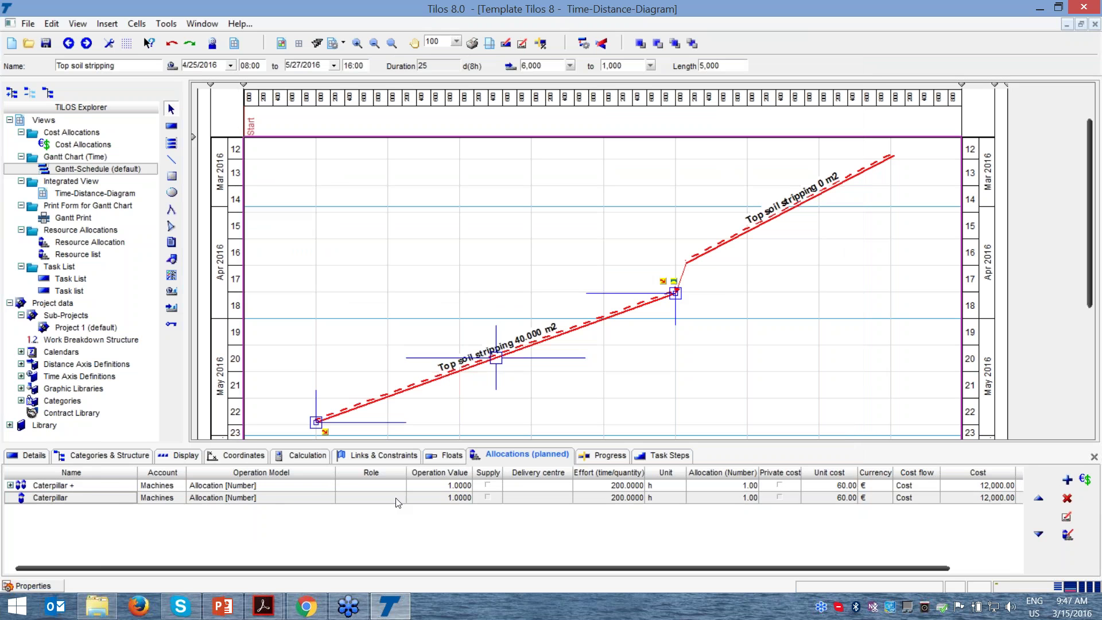
click(11, 486)
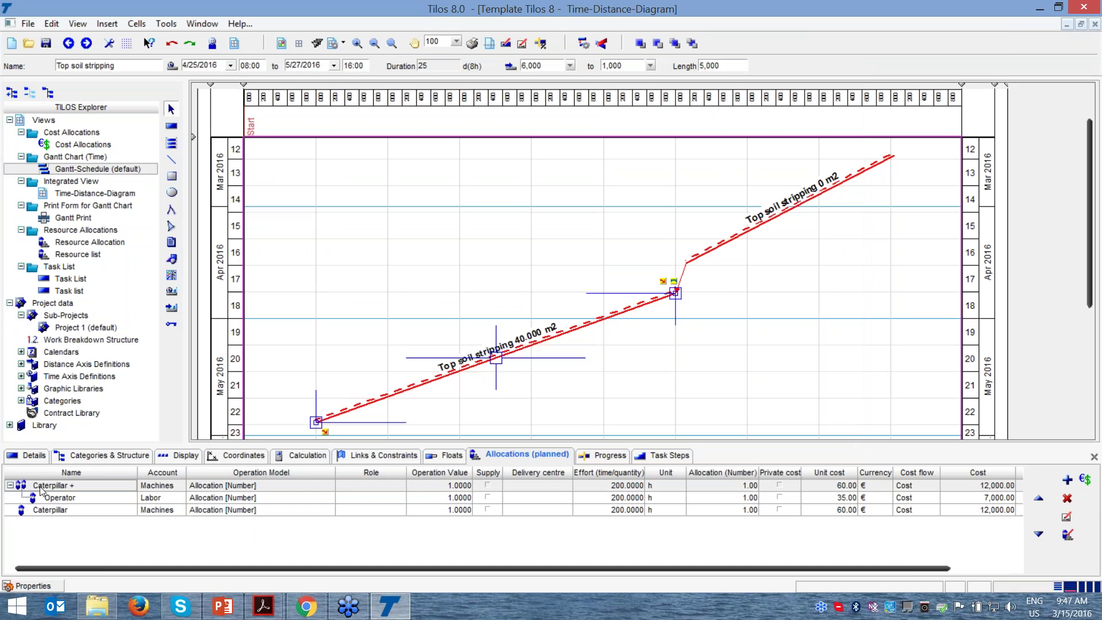
click(55, 500)
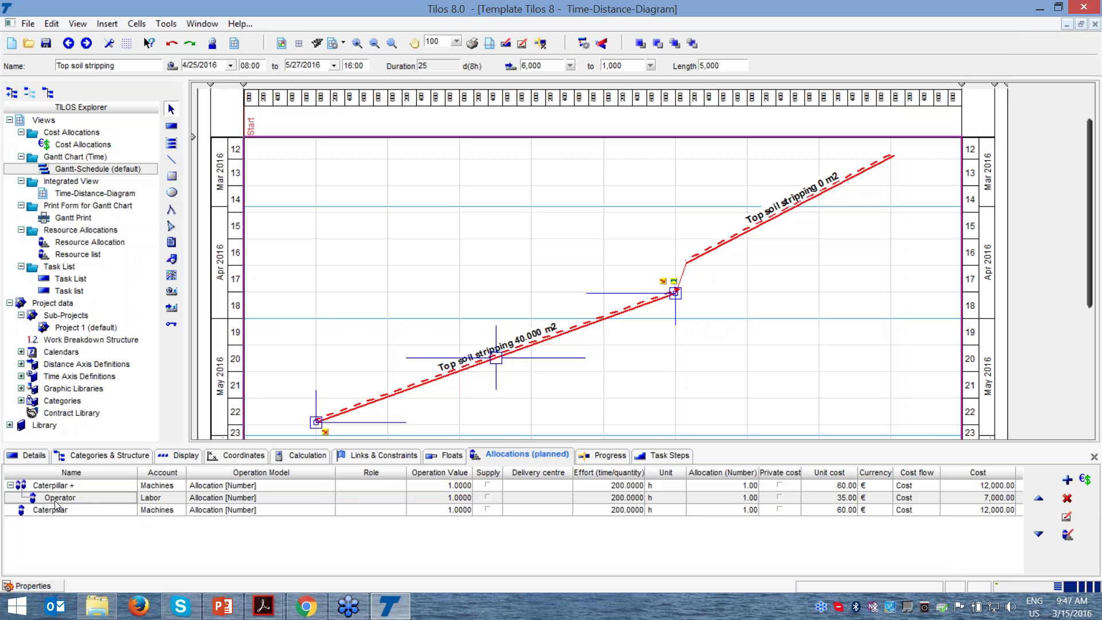
click(612, 455)
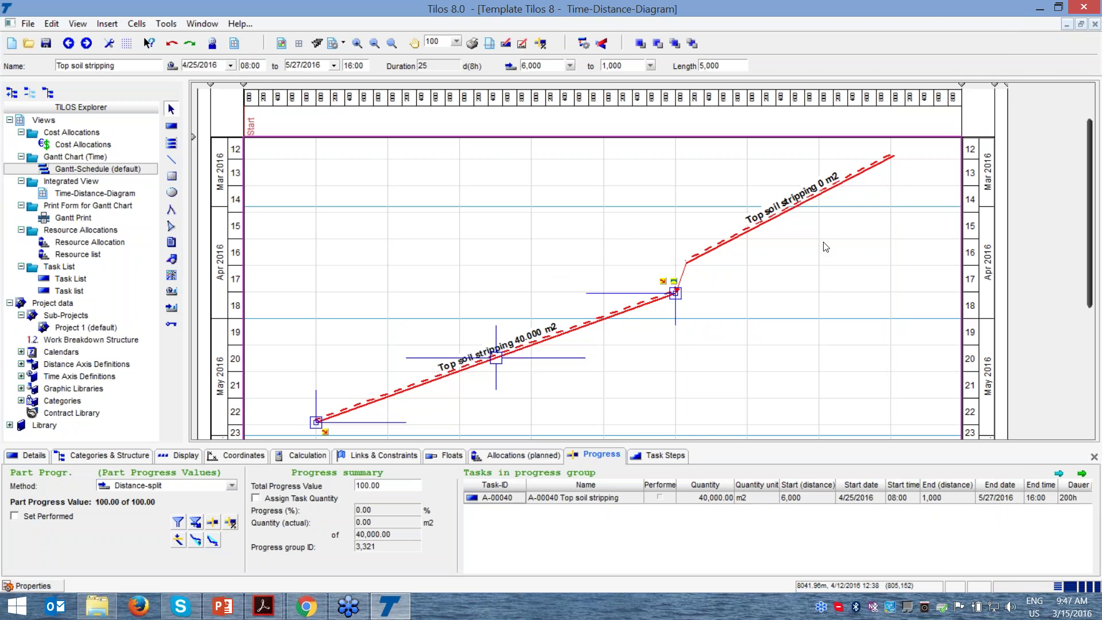
mouse_move(626, 311)
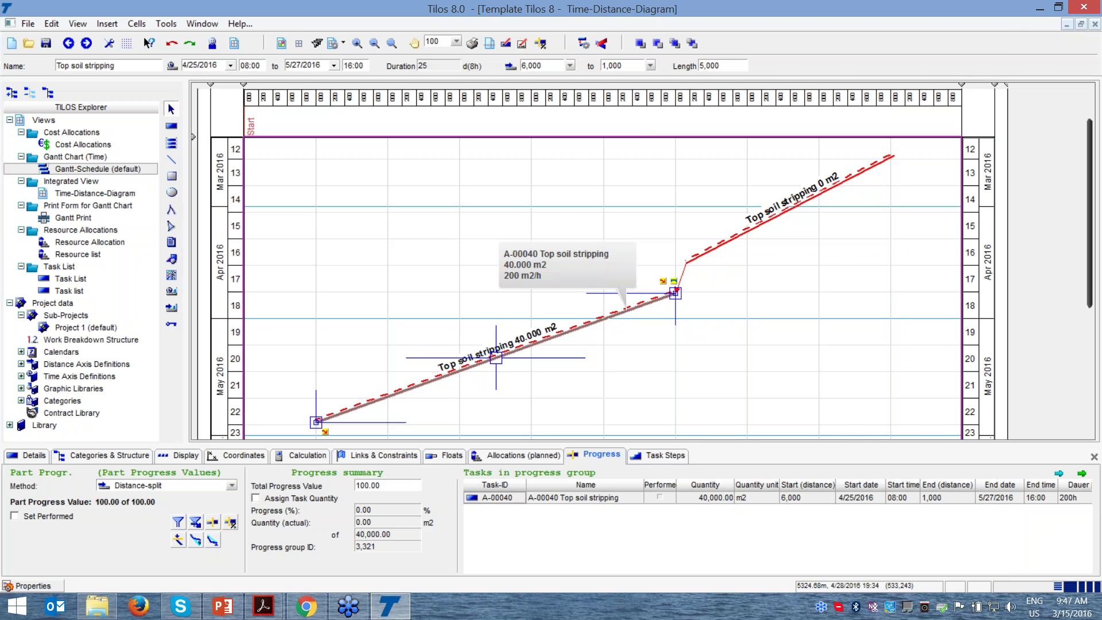
Step: Switch to World Tunneling.PDF in Adobe Acrobat Reader and skim the TBM planning article and its soil classification charts
mouse_move(262, 611)
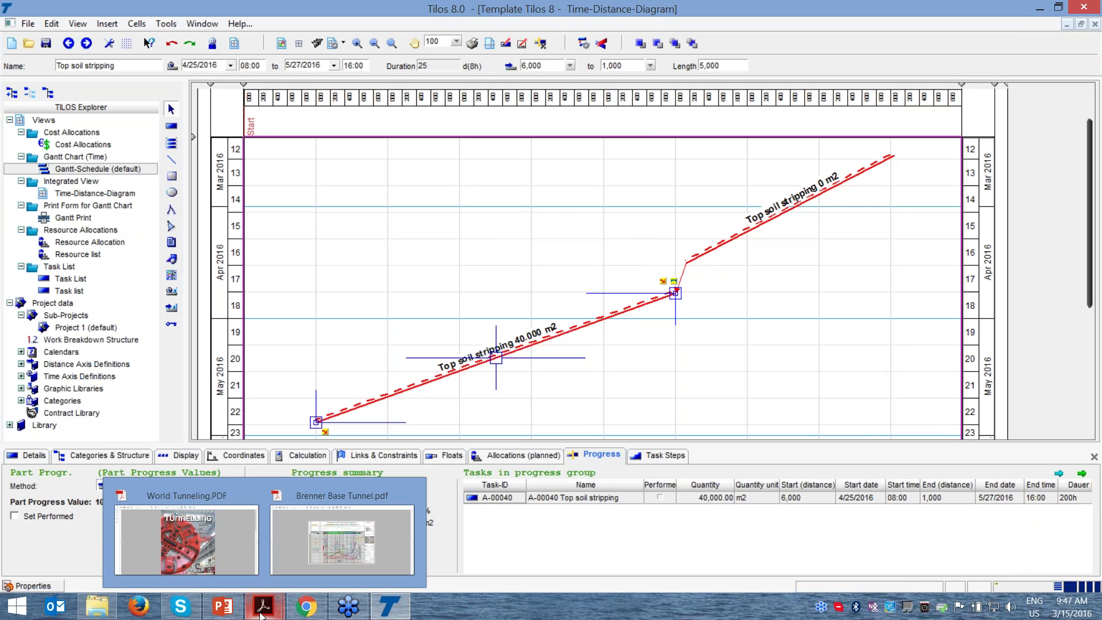
click(253, 496)
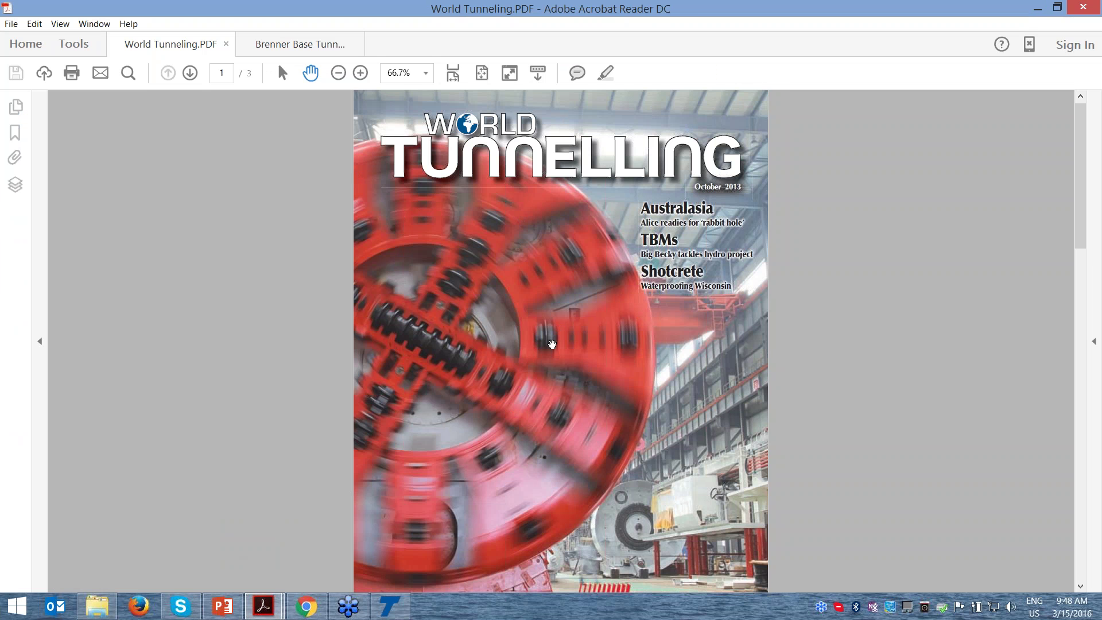
scroll(507, 166, down, 5)
scroll(549, 292, down, 7)
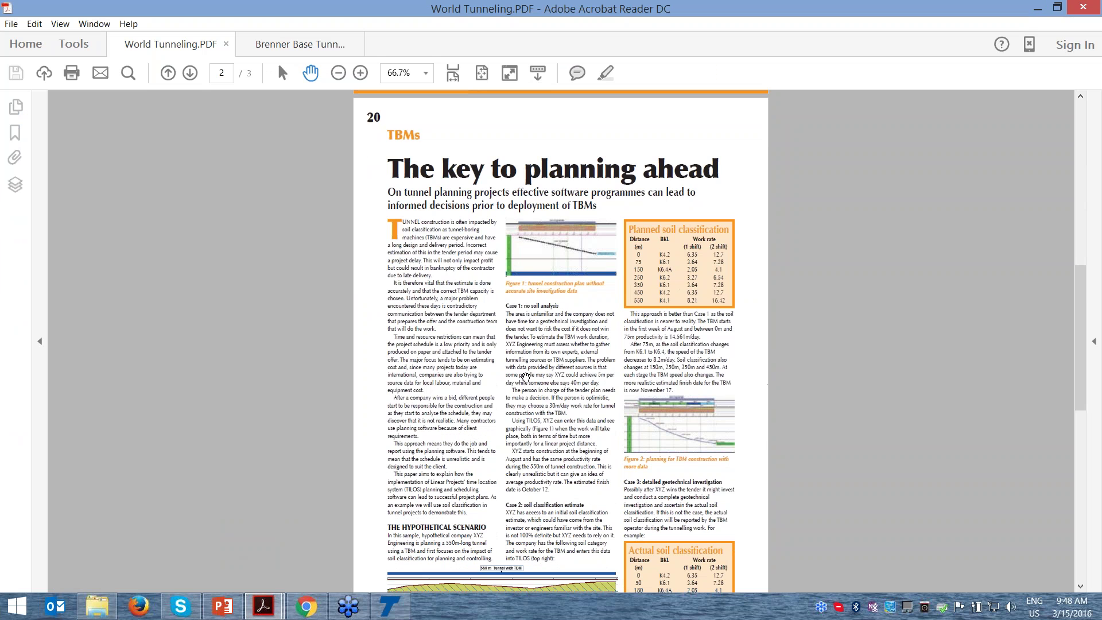
scroll(525, 390, down, 3)
scroll(528, 327, down, 9)
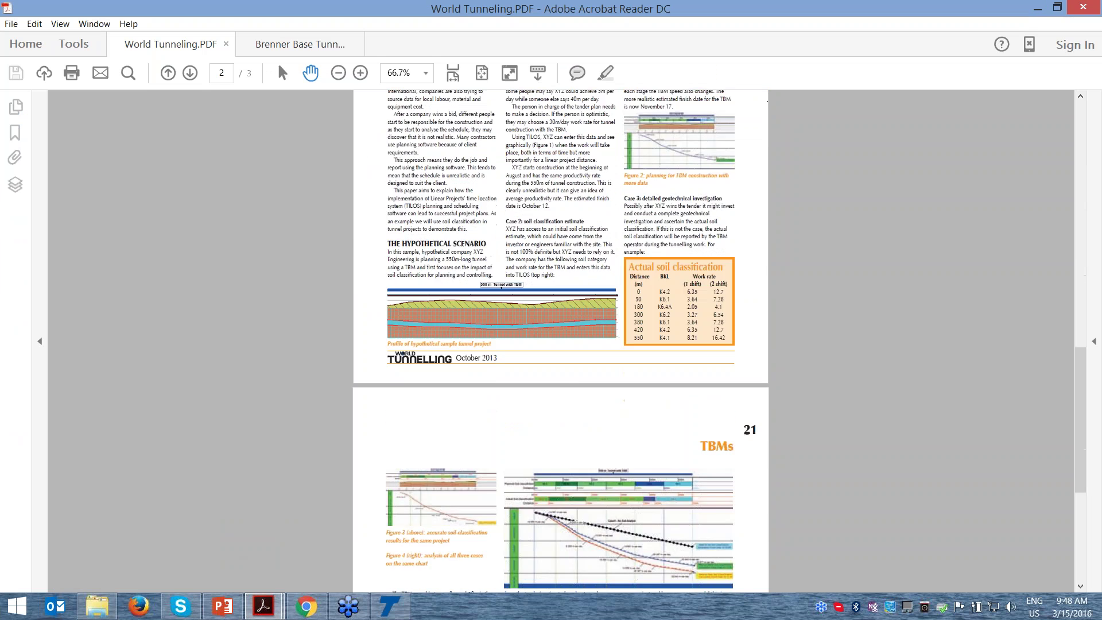
scroll(528, 327, up, 5)
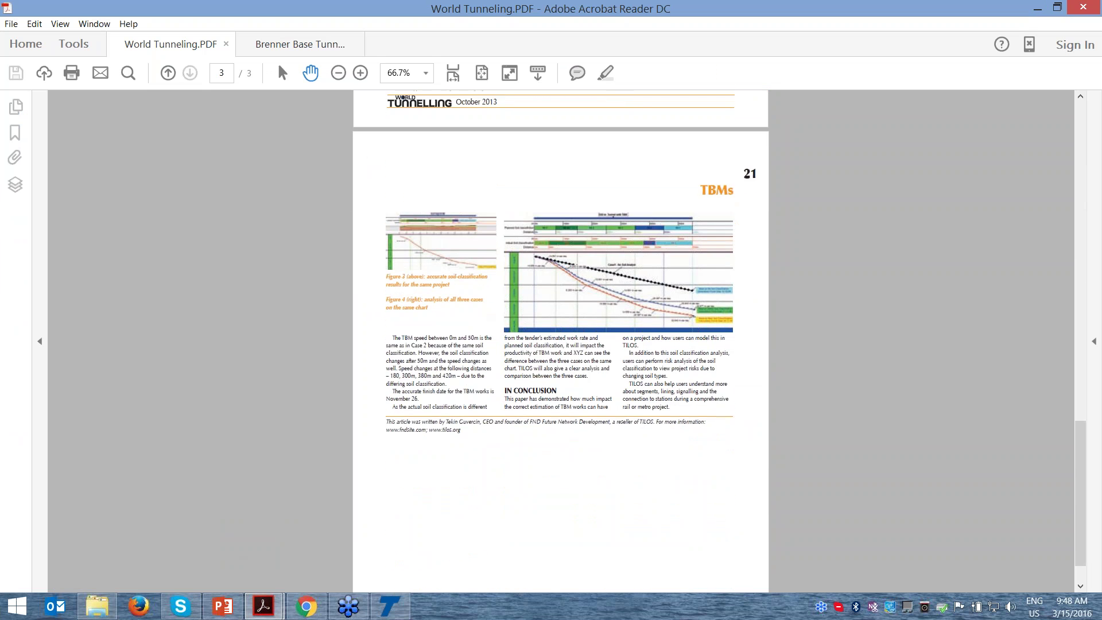
scroll(534, 232, up, 9)
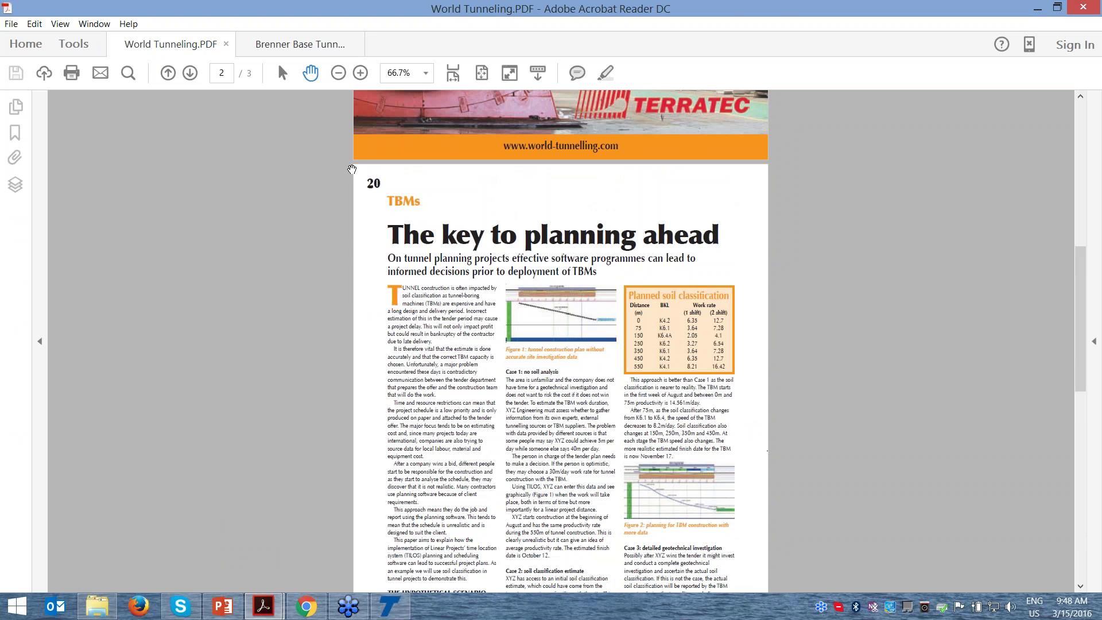
Step: Examine the geological profile and tunnel route in Brenner Base Tunnel.pdf at 66.7% magnification
click(356, 44)
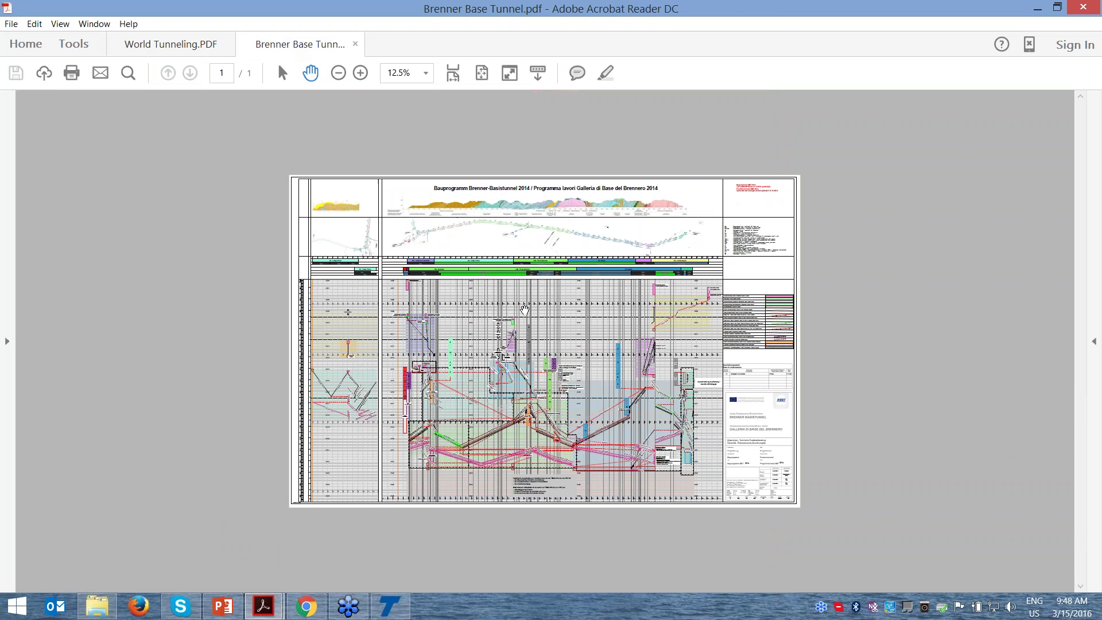
click(361, 73)
click(361, 75)
click(360, 75)
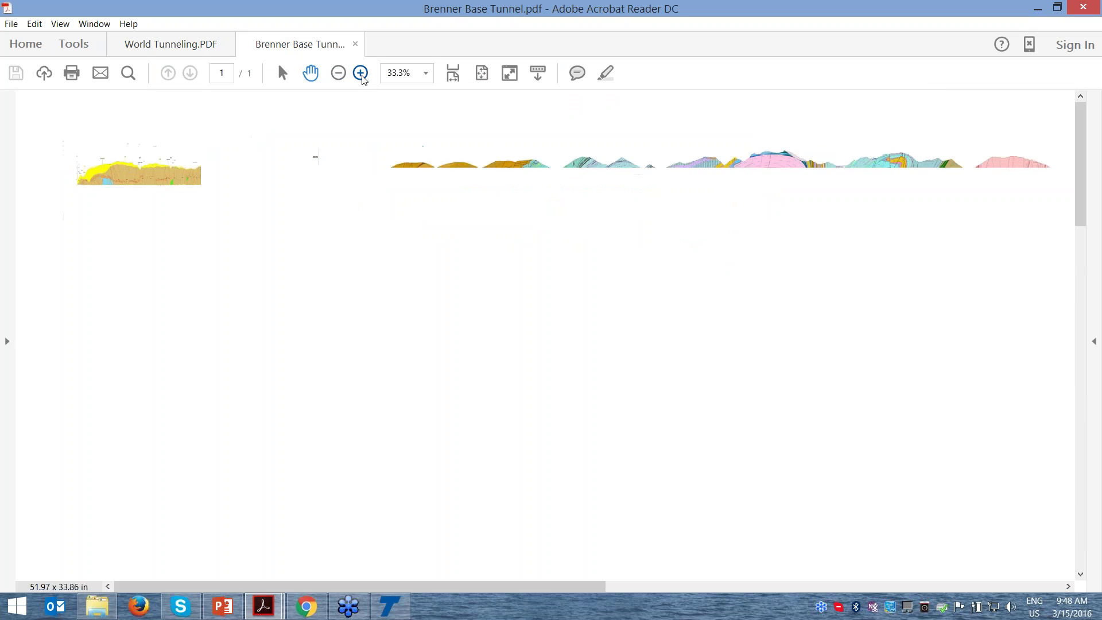
click(361, 74)
click(361, 74)
mouse_move(662, 430)
mouse_down()
mouse_move(457, 380)
mouse_move(359, 391)
mouse_up()
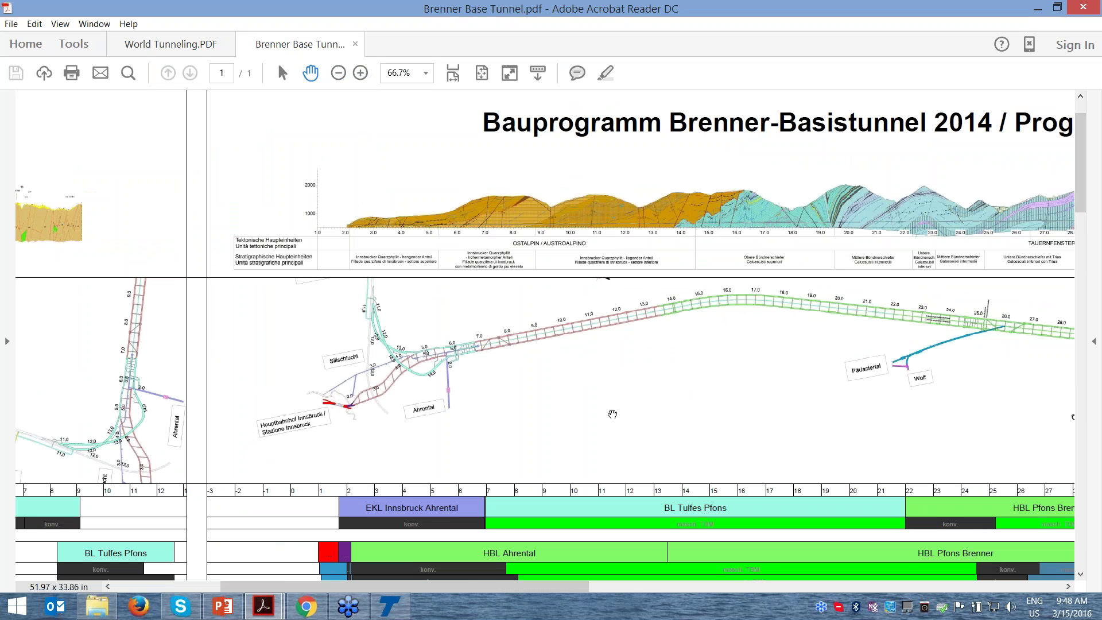
drag(714, 341, 445, 338)
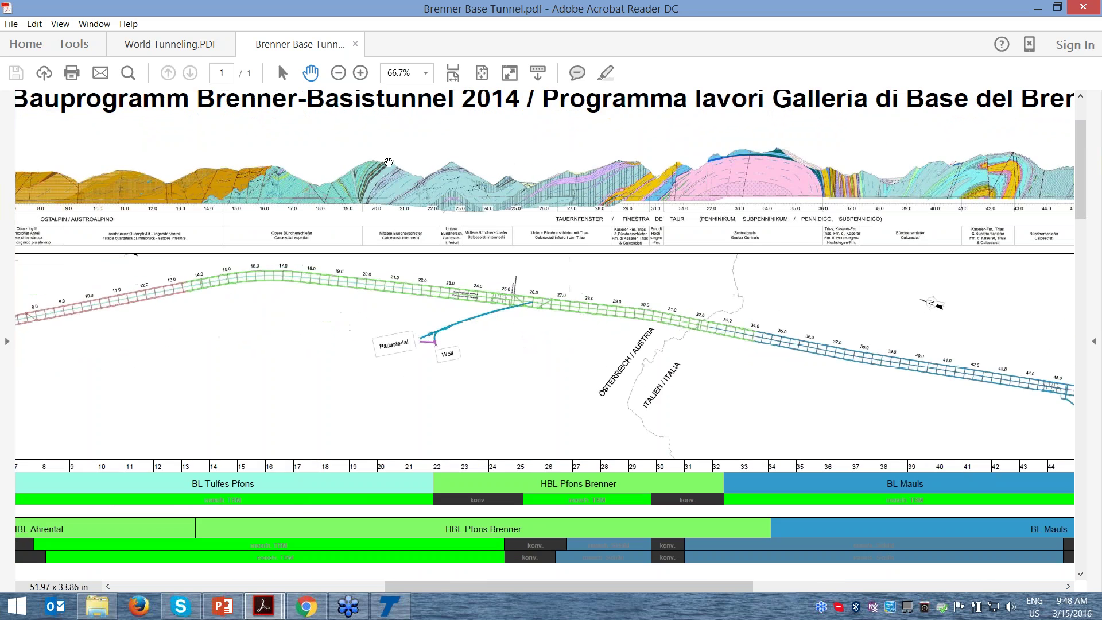
Step: Examine the overall time-distance schedule in Brenner Base Tunnel.pdf at 25.9% magnification
click(338, 73)
click(338, 73)
click(337, 73)
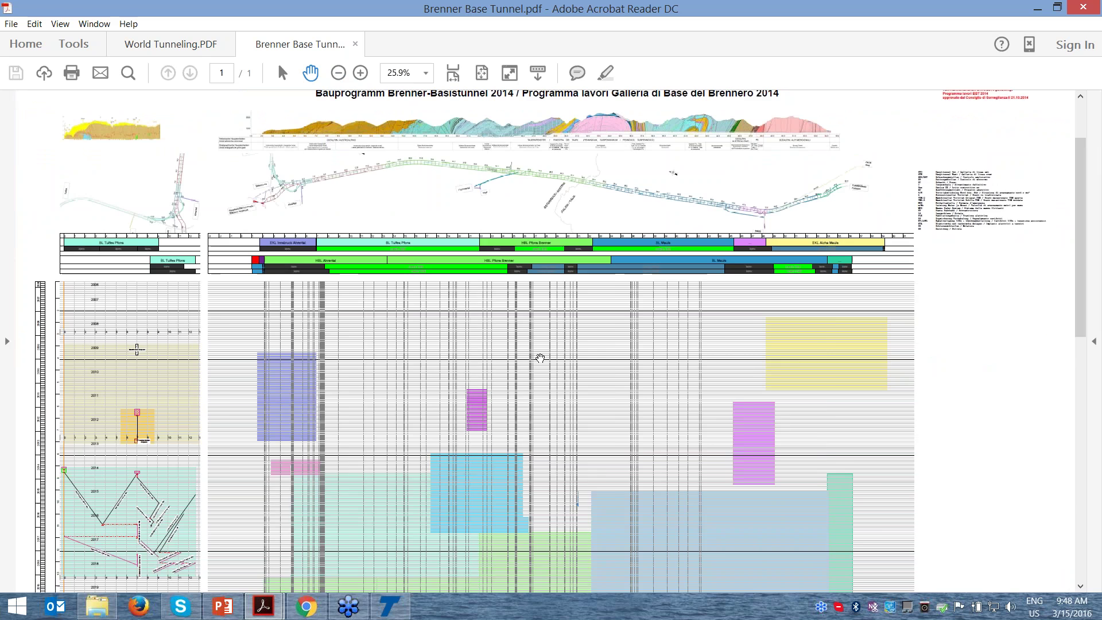
drag(525, 360, 528, 208)
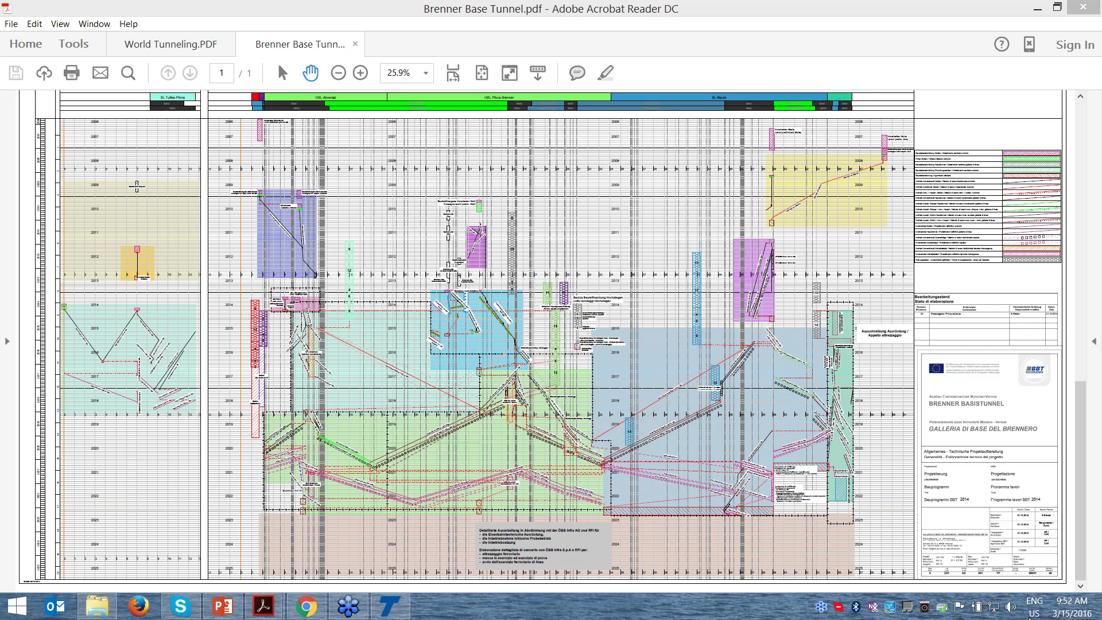
mouse_move(1101, 619)
click(151, 612)
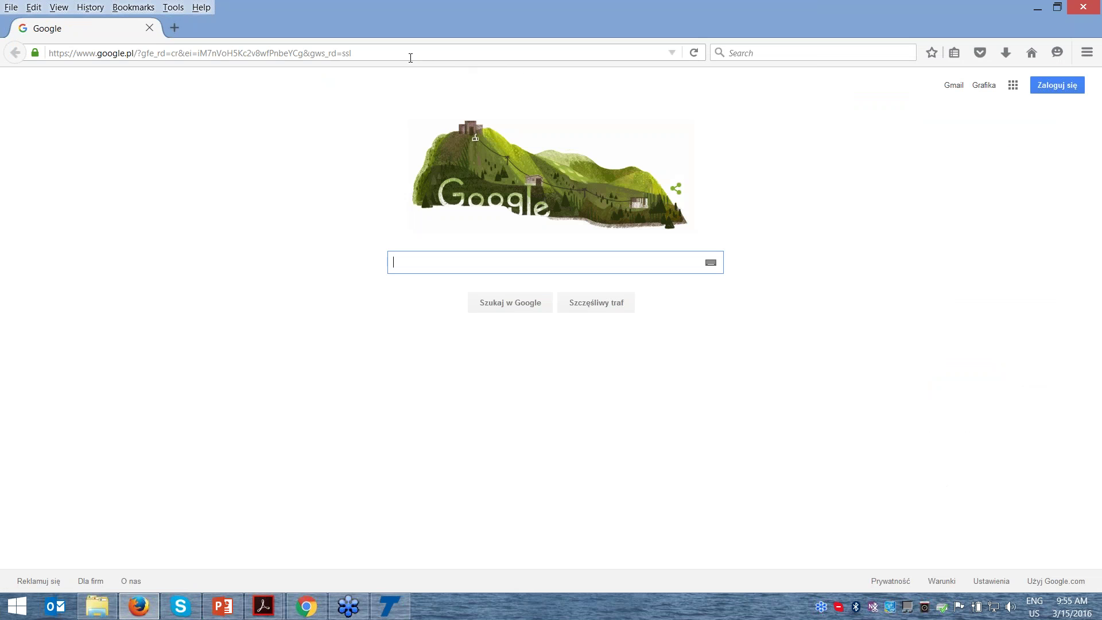
click(409, 56)
key(BackSpace)
text(linkedin.com/)
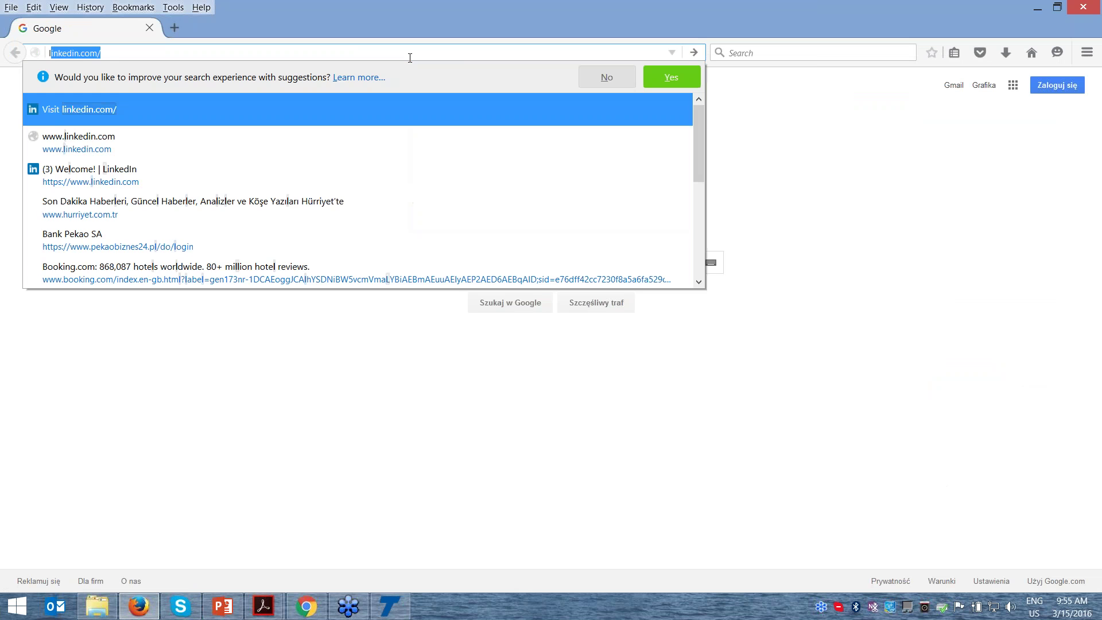
click(111, 136)
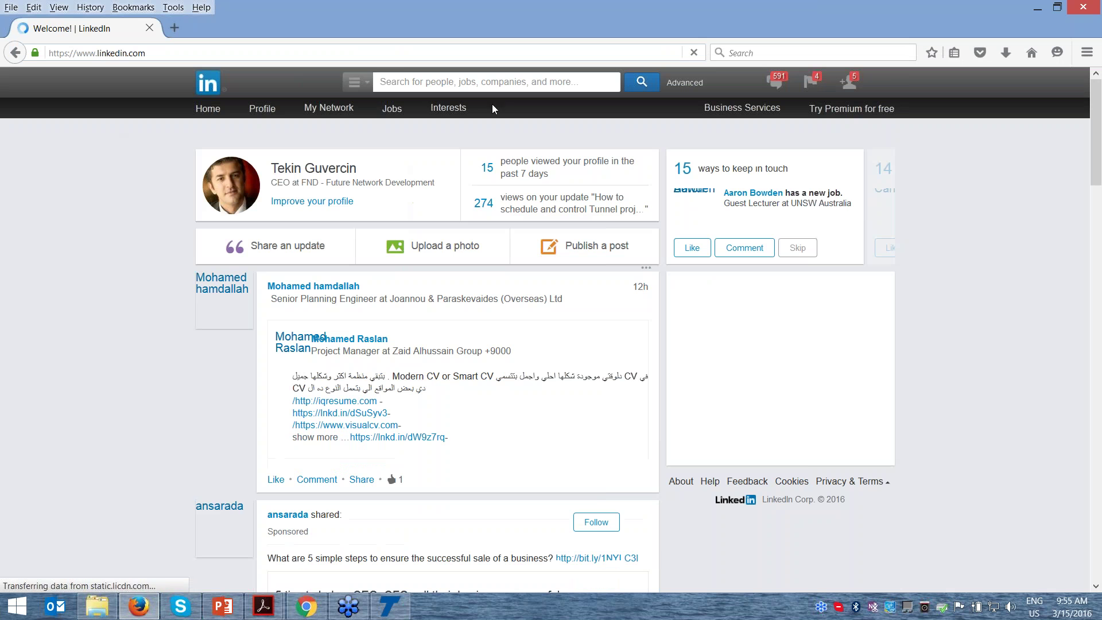
Step: Open the LinkedIn groups page and show the account's own groups
mouse_move(457, 112)
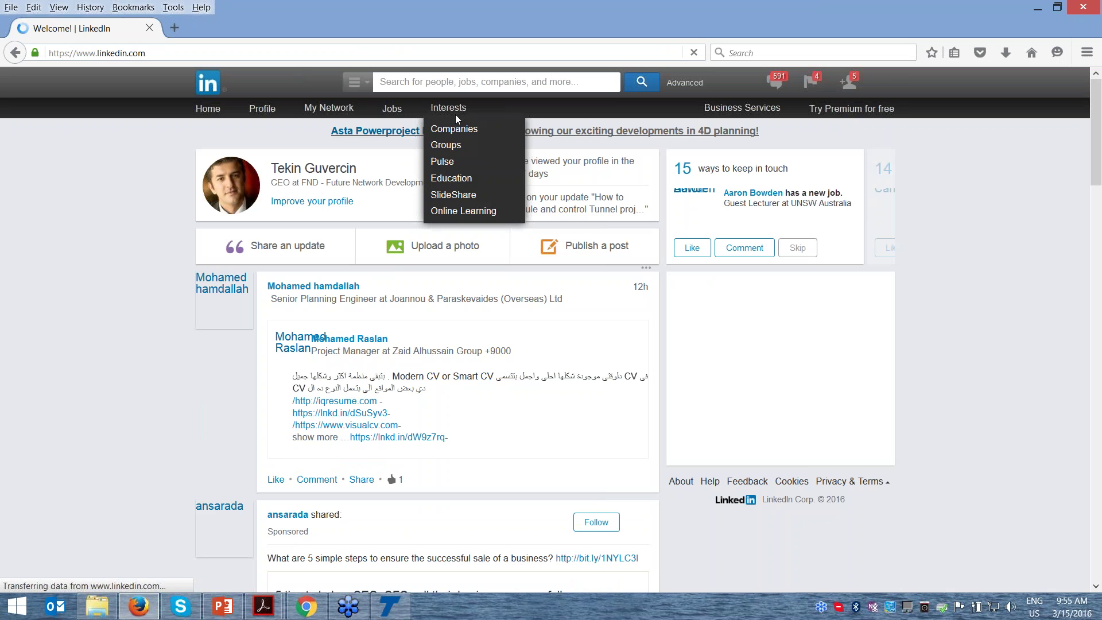
click(447, 146)
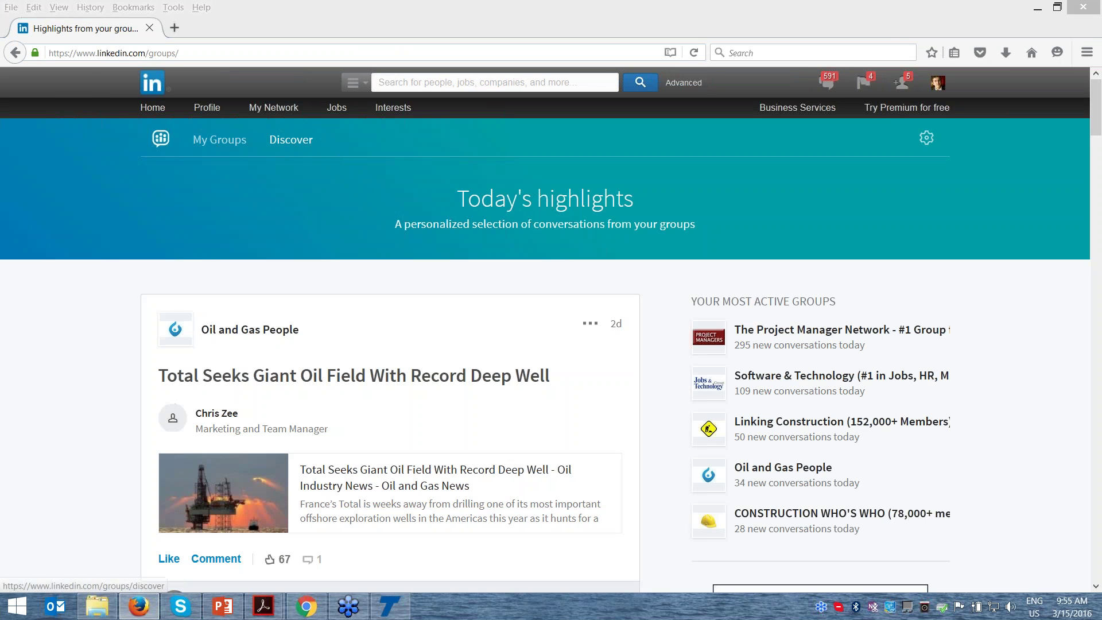
click(216, 143)
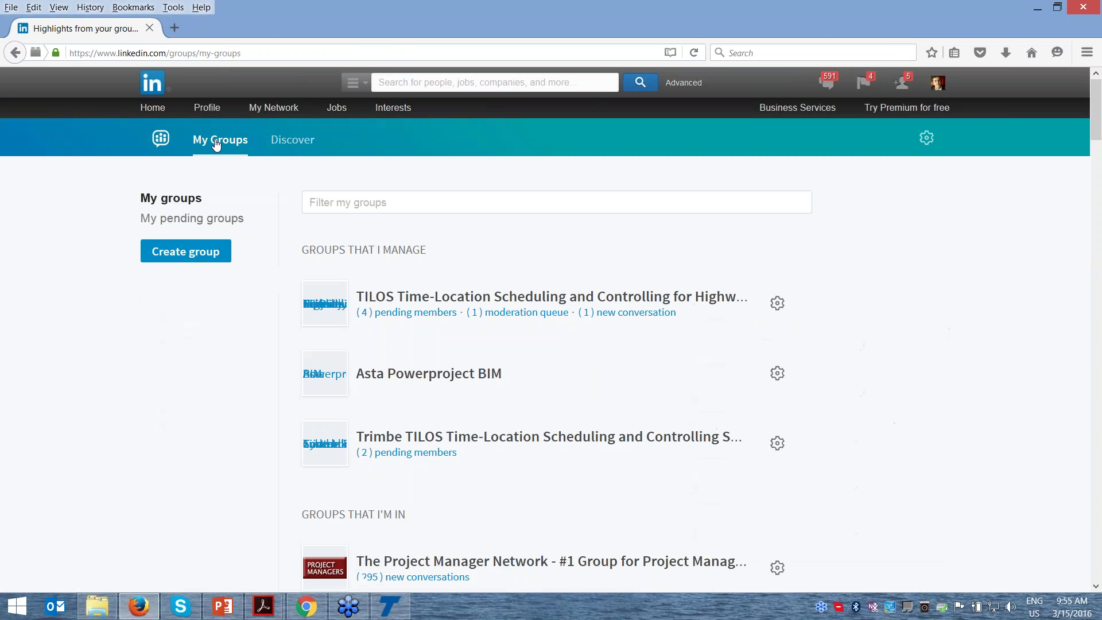
Step: Open the TILOS Time-Location Scheduling and Controlling group and expand the full text of its 3rd Bosphorus Bridge project showcase post
click(470, 297)
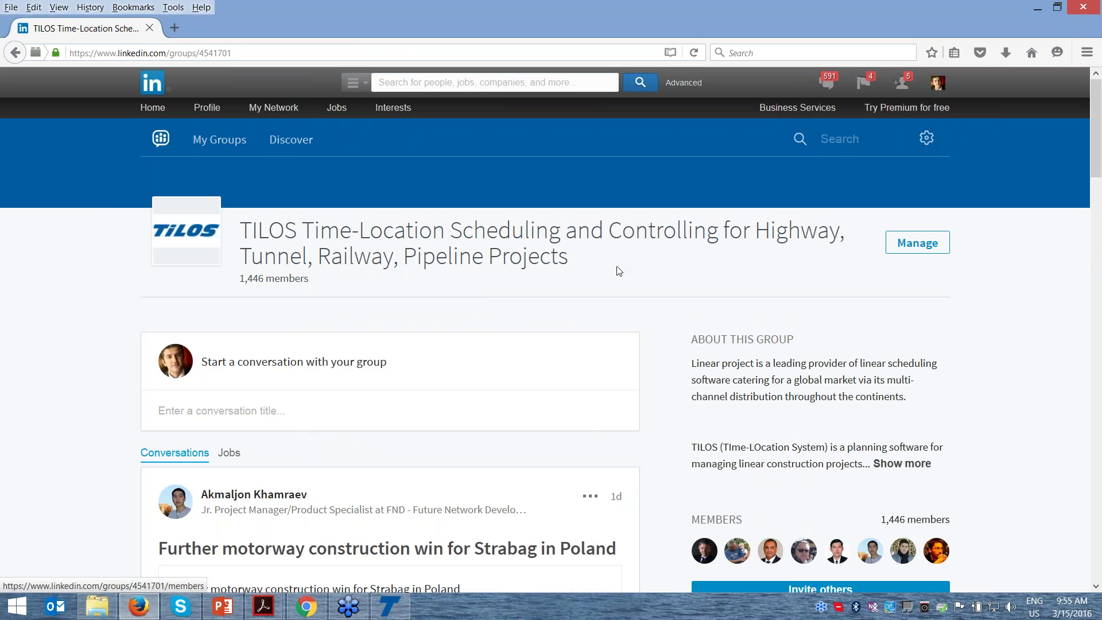
click(1098, 295)
drag(1098, 265, 1099, 427)
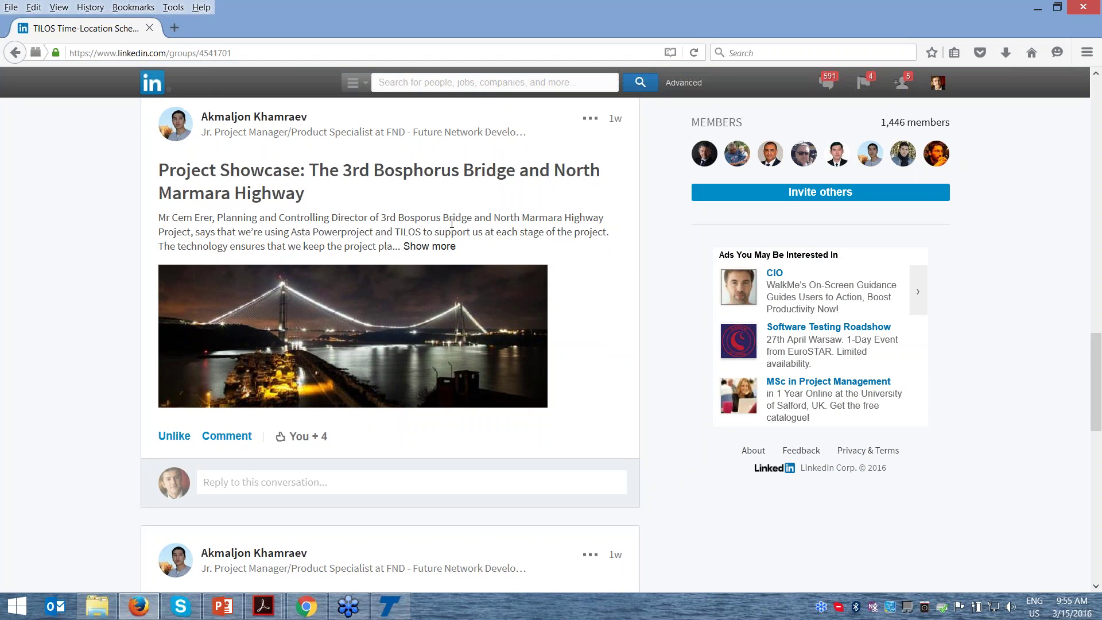
click(432, 245)
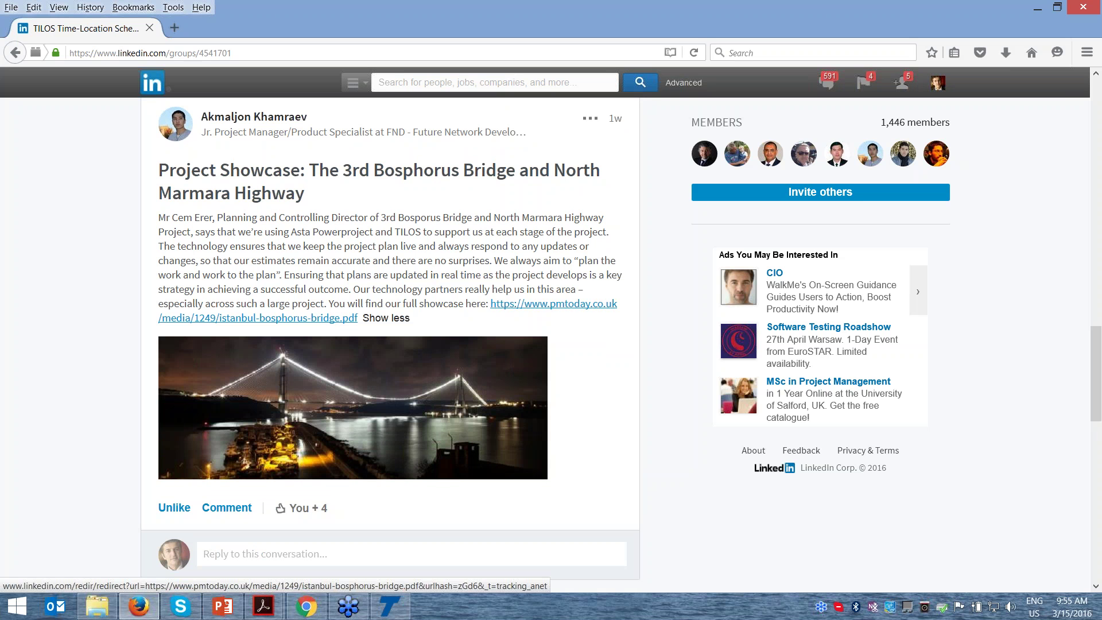
Step: Open the linked istanbul-bosphorus-bridge.pdf and examine the section on the technology powering the project on page 2
click(258, 317)
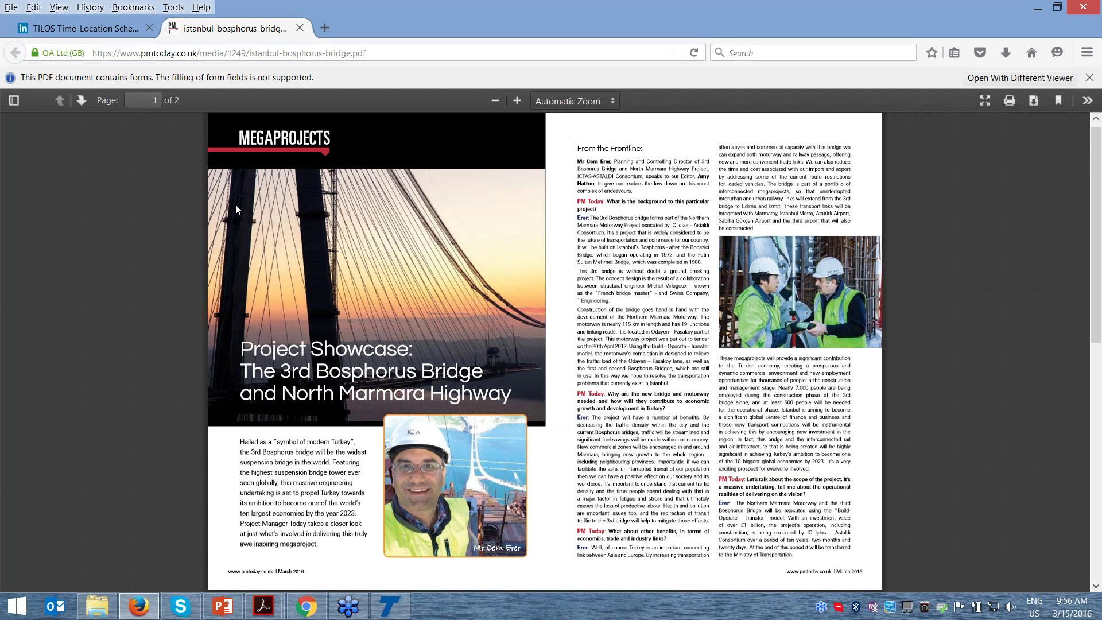
click(81, 101)
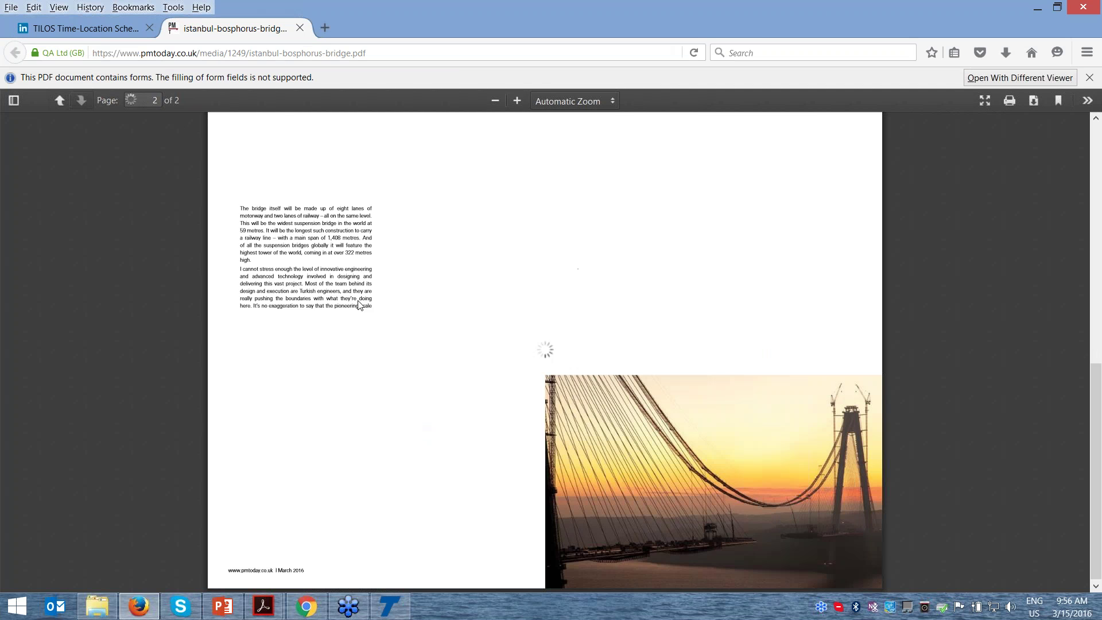
drag(430, 437, 453, 487)
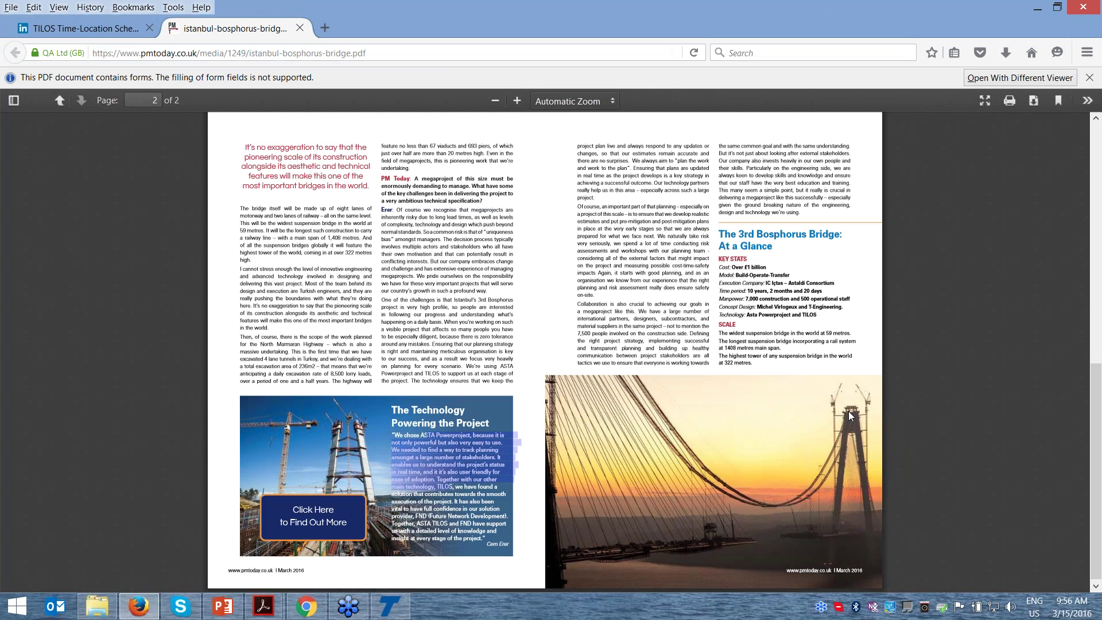
Step: Return to the TILOS group in LinkedIn and show the beginning of the group page
click(81, 28)
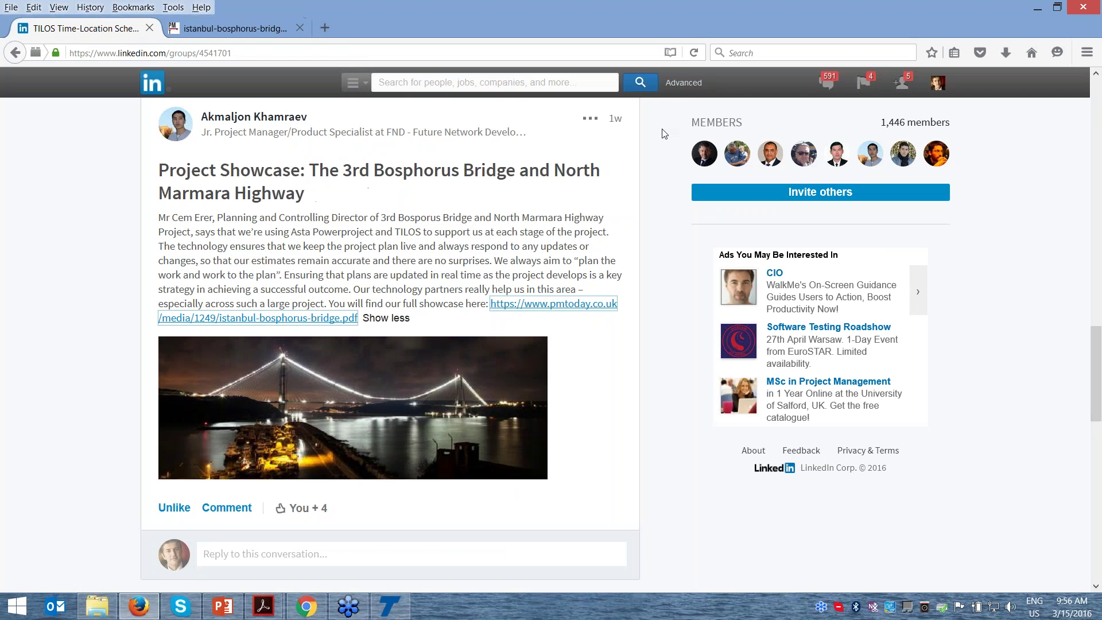
drag(1099, 367, 1099, 113)
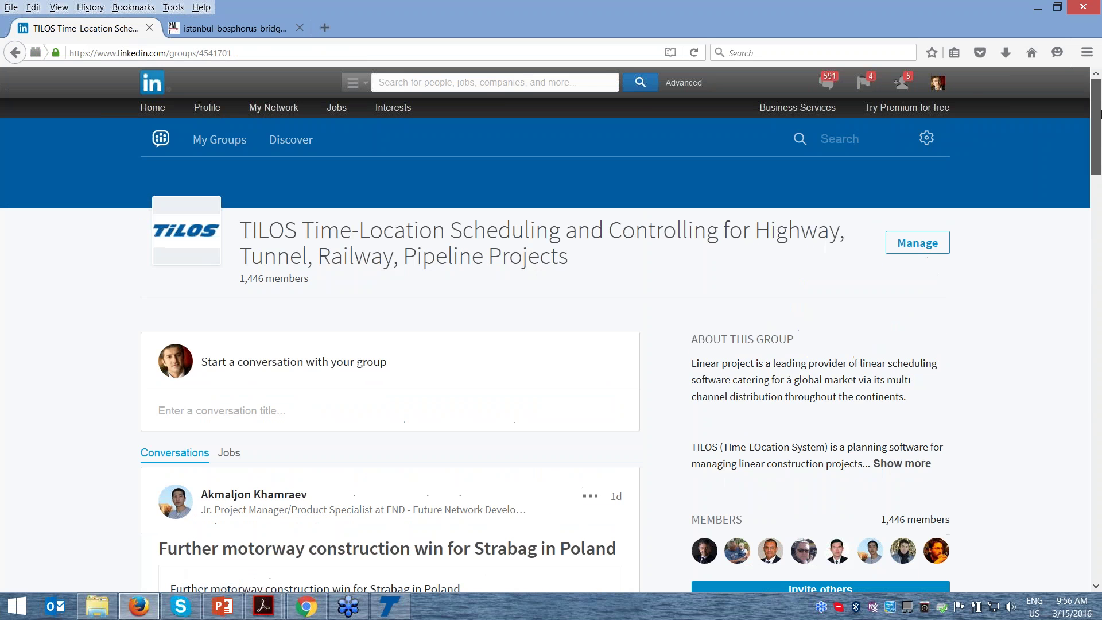